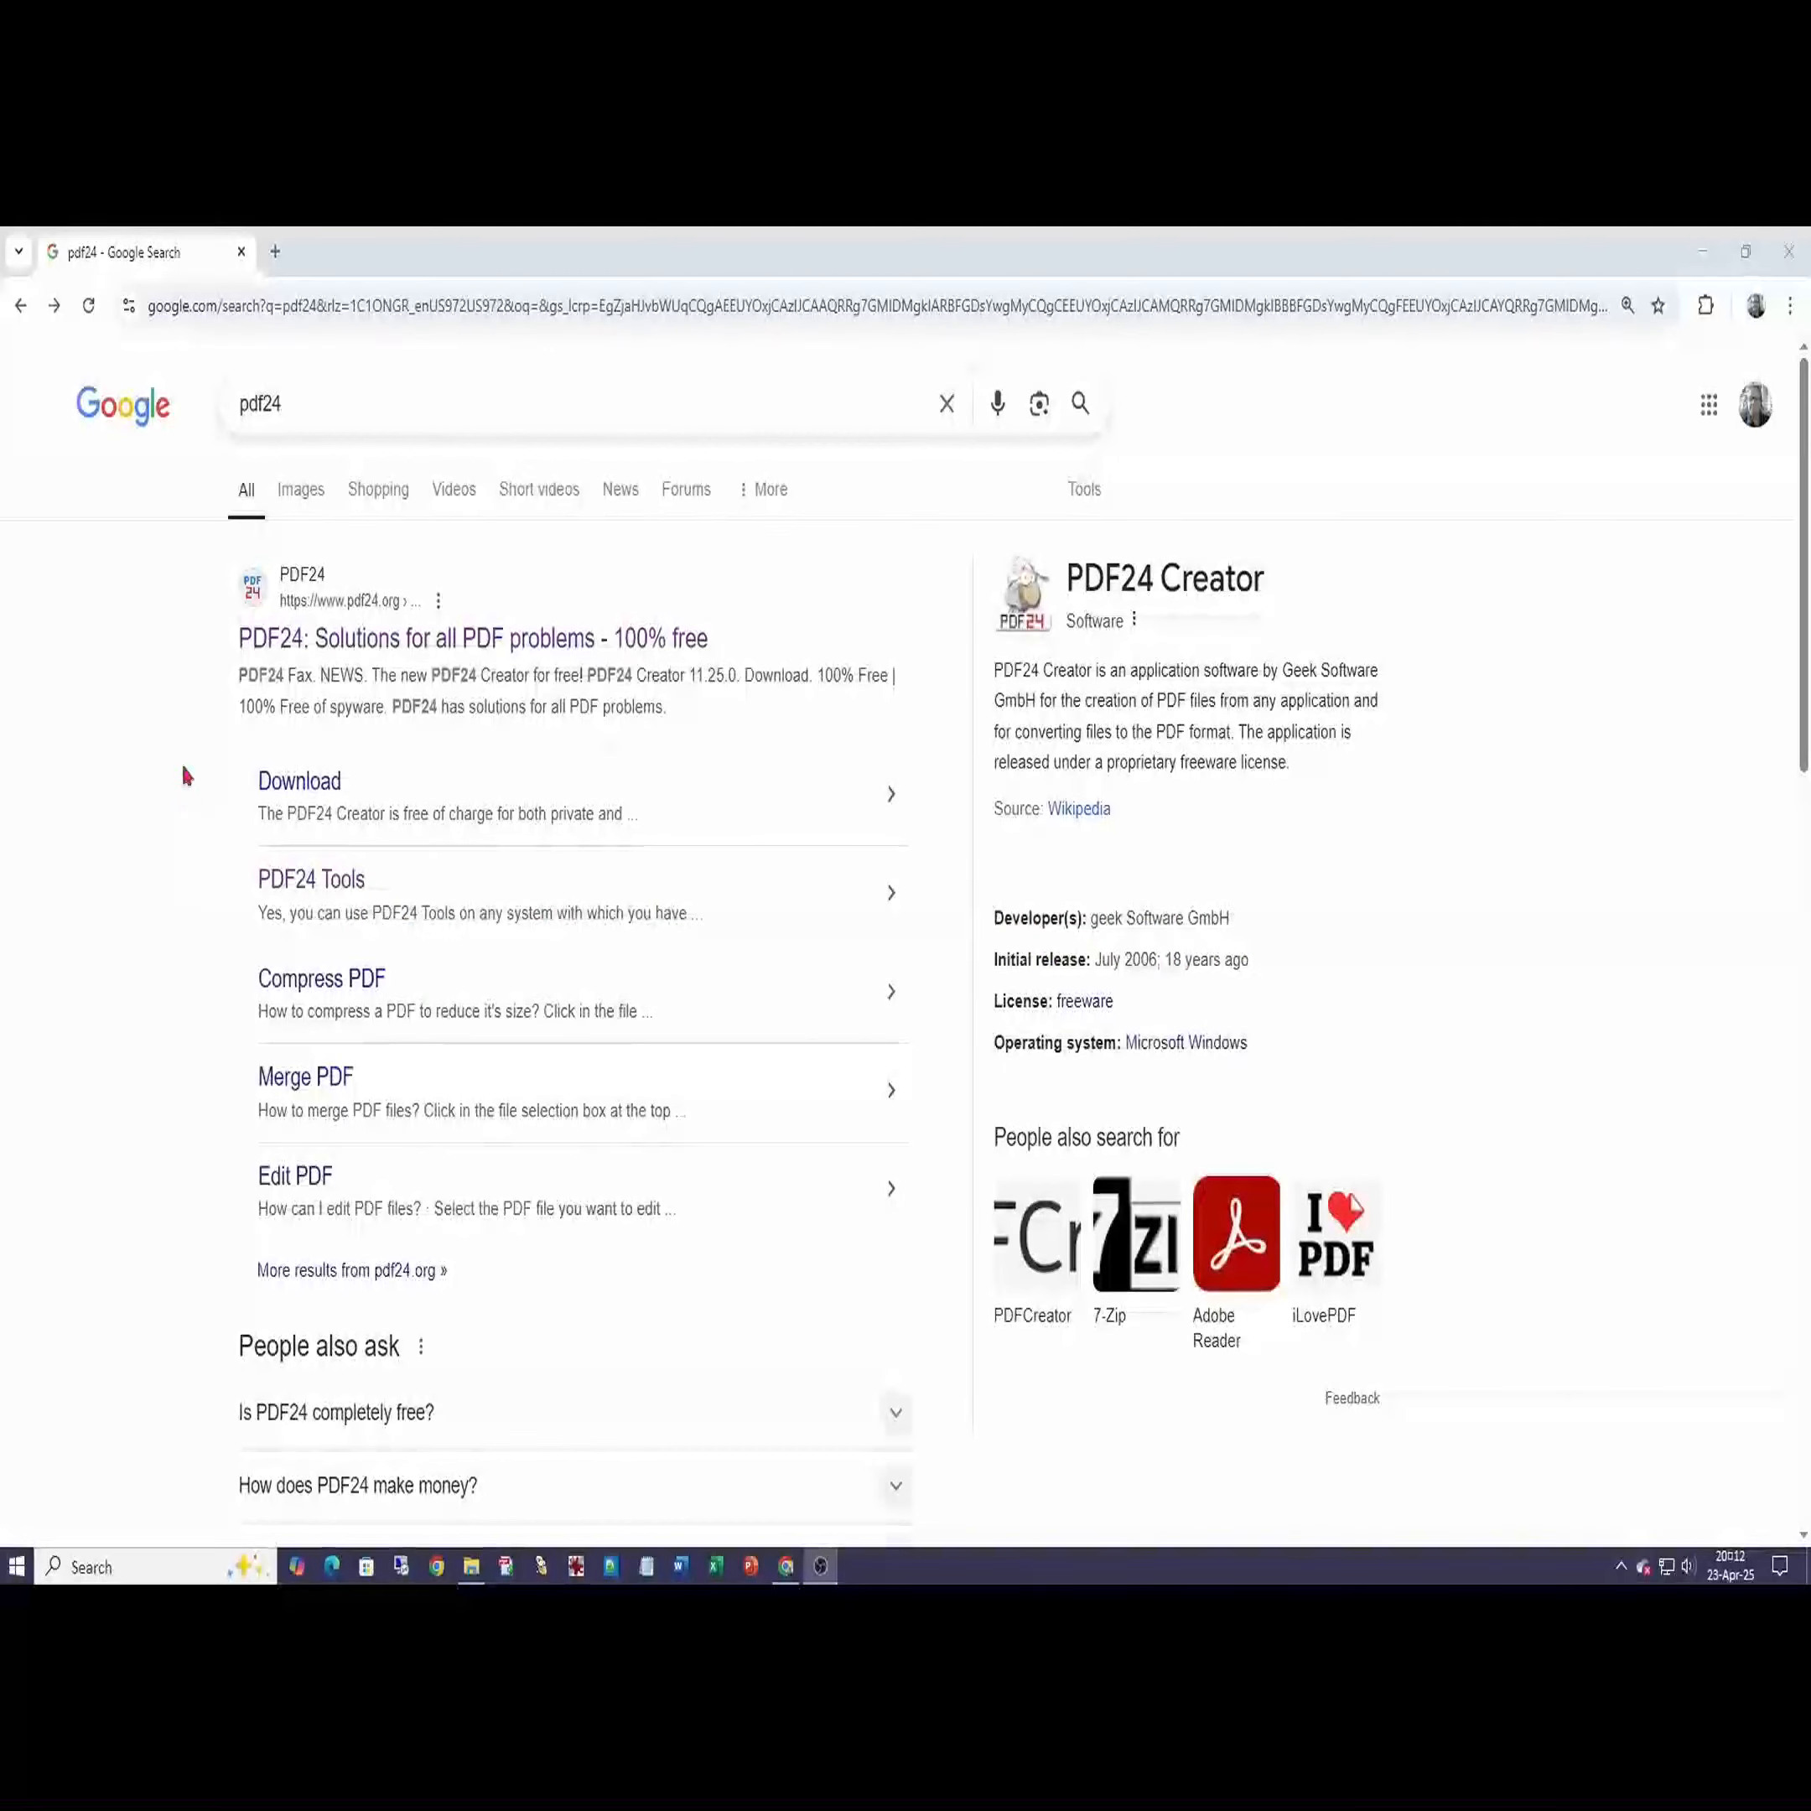
# - Go from the first pdf24 search result to the PDF24 Tools page listing all online tools
pyautogui.click(463, 639)
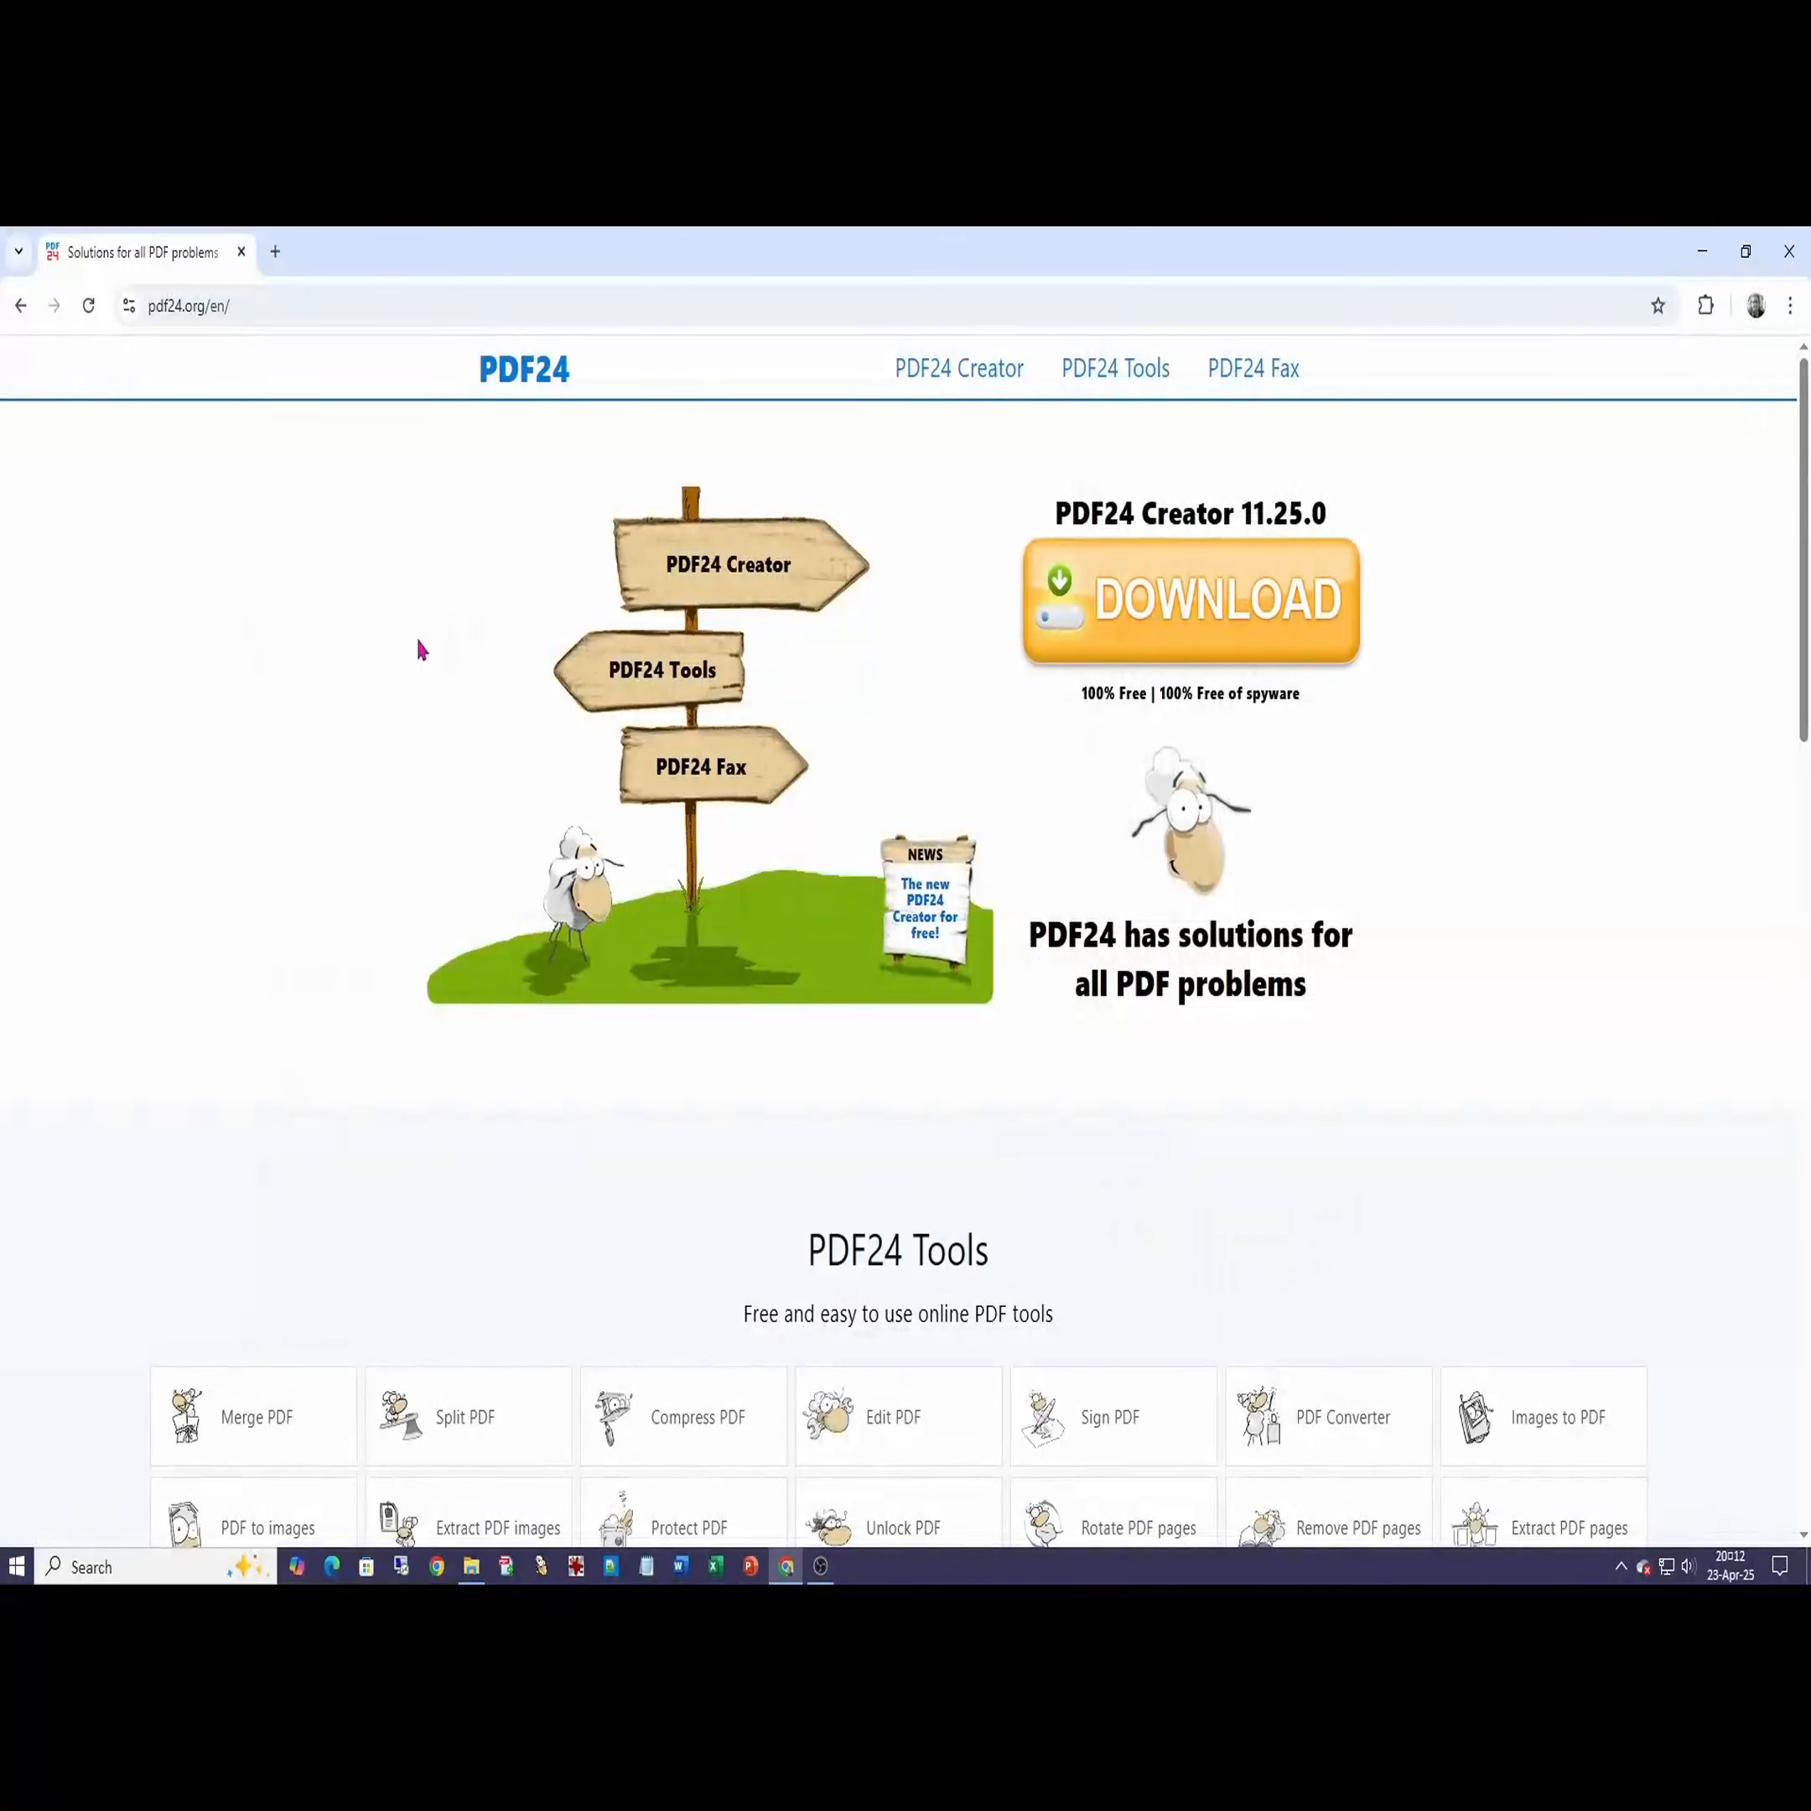
pyautogui.click(662, 671)
pyautogui.scroll(-2, 898, 856)
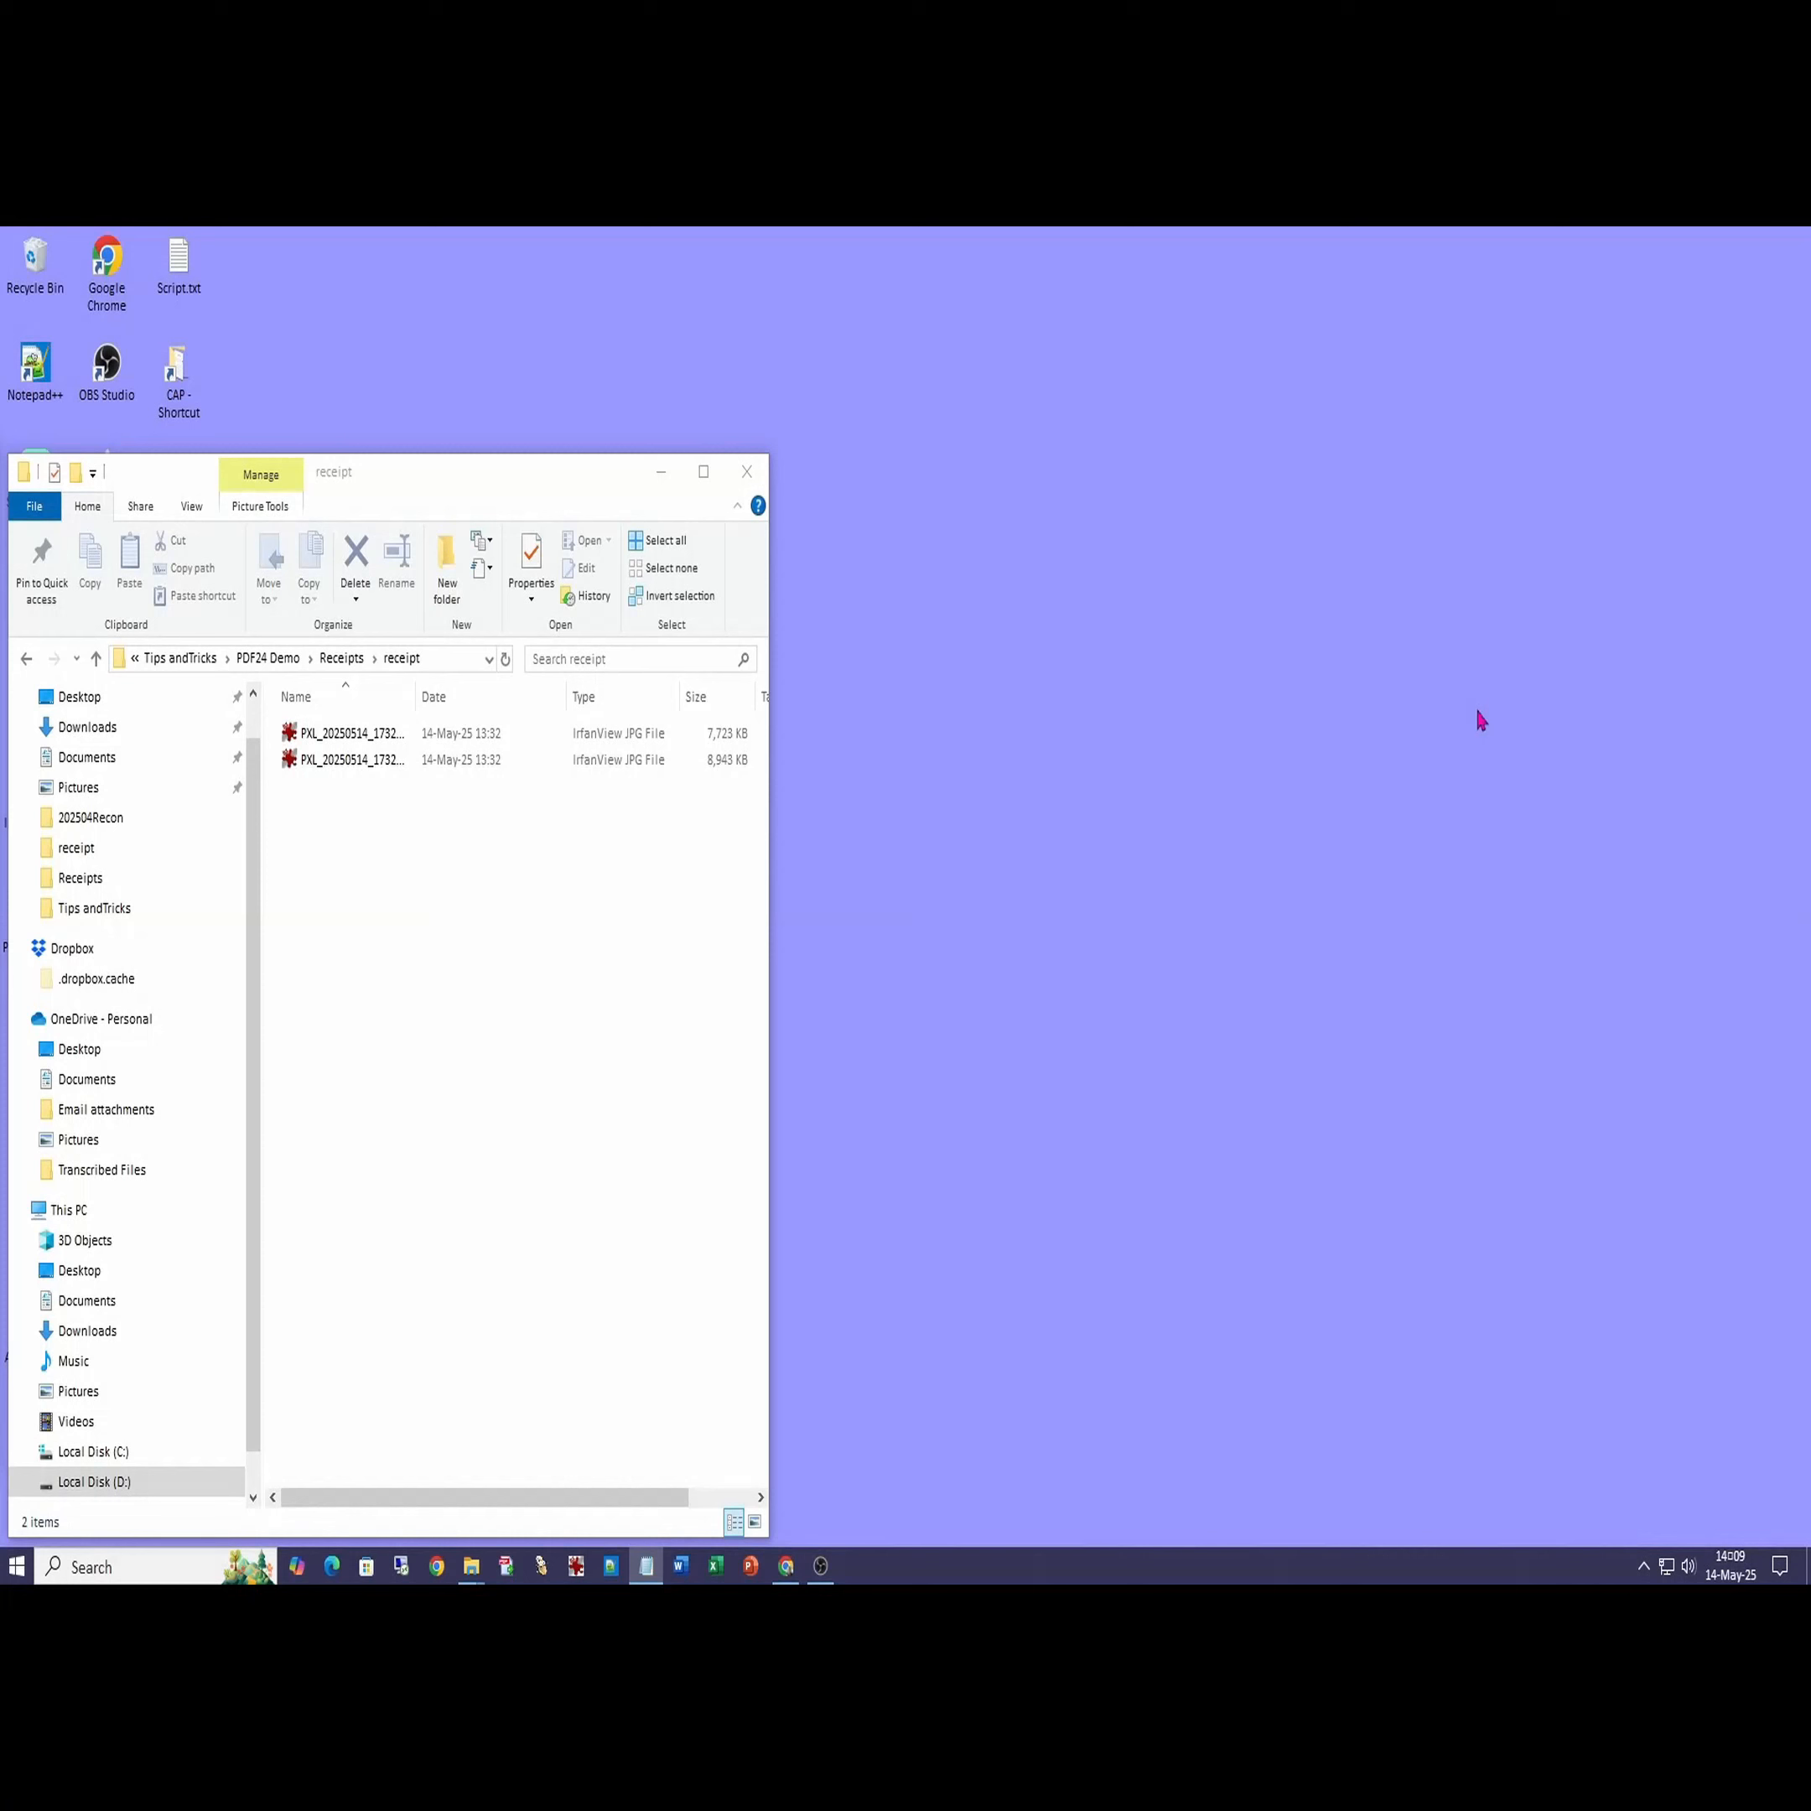
# - Open the first PXL receipt photo in Paint using Open with
pyautogui.rightClick(348, 735)
pyautogui.moveTo(403, 1096)
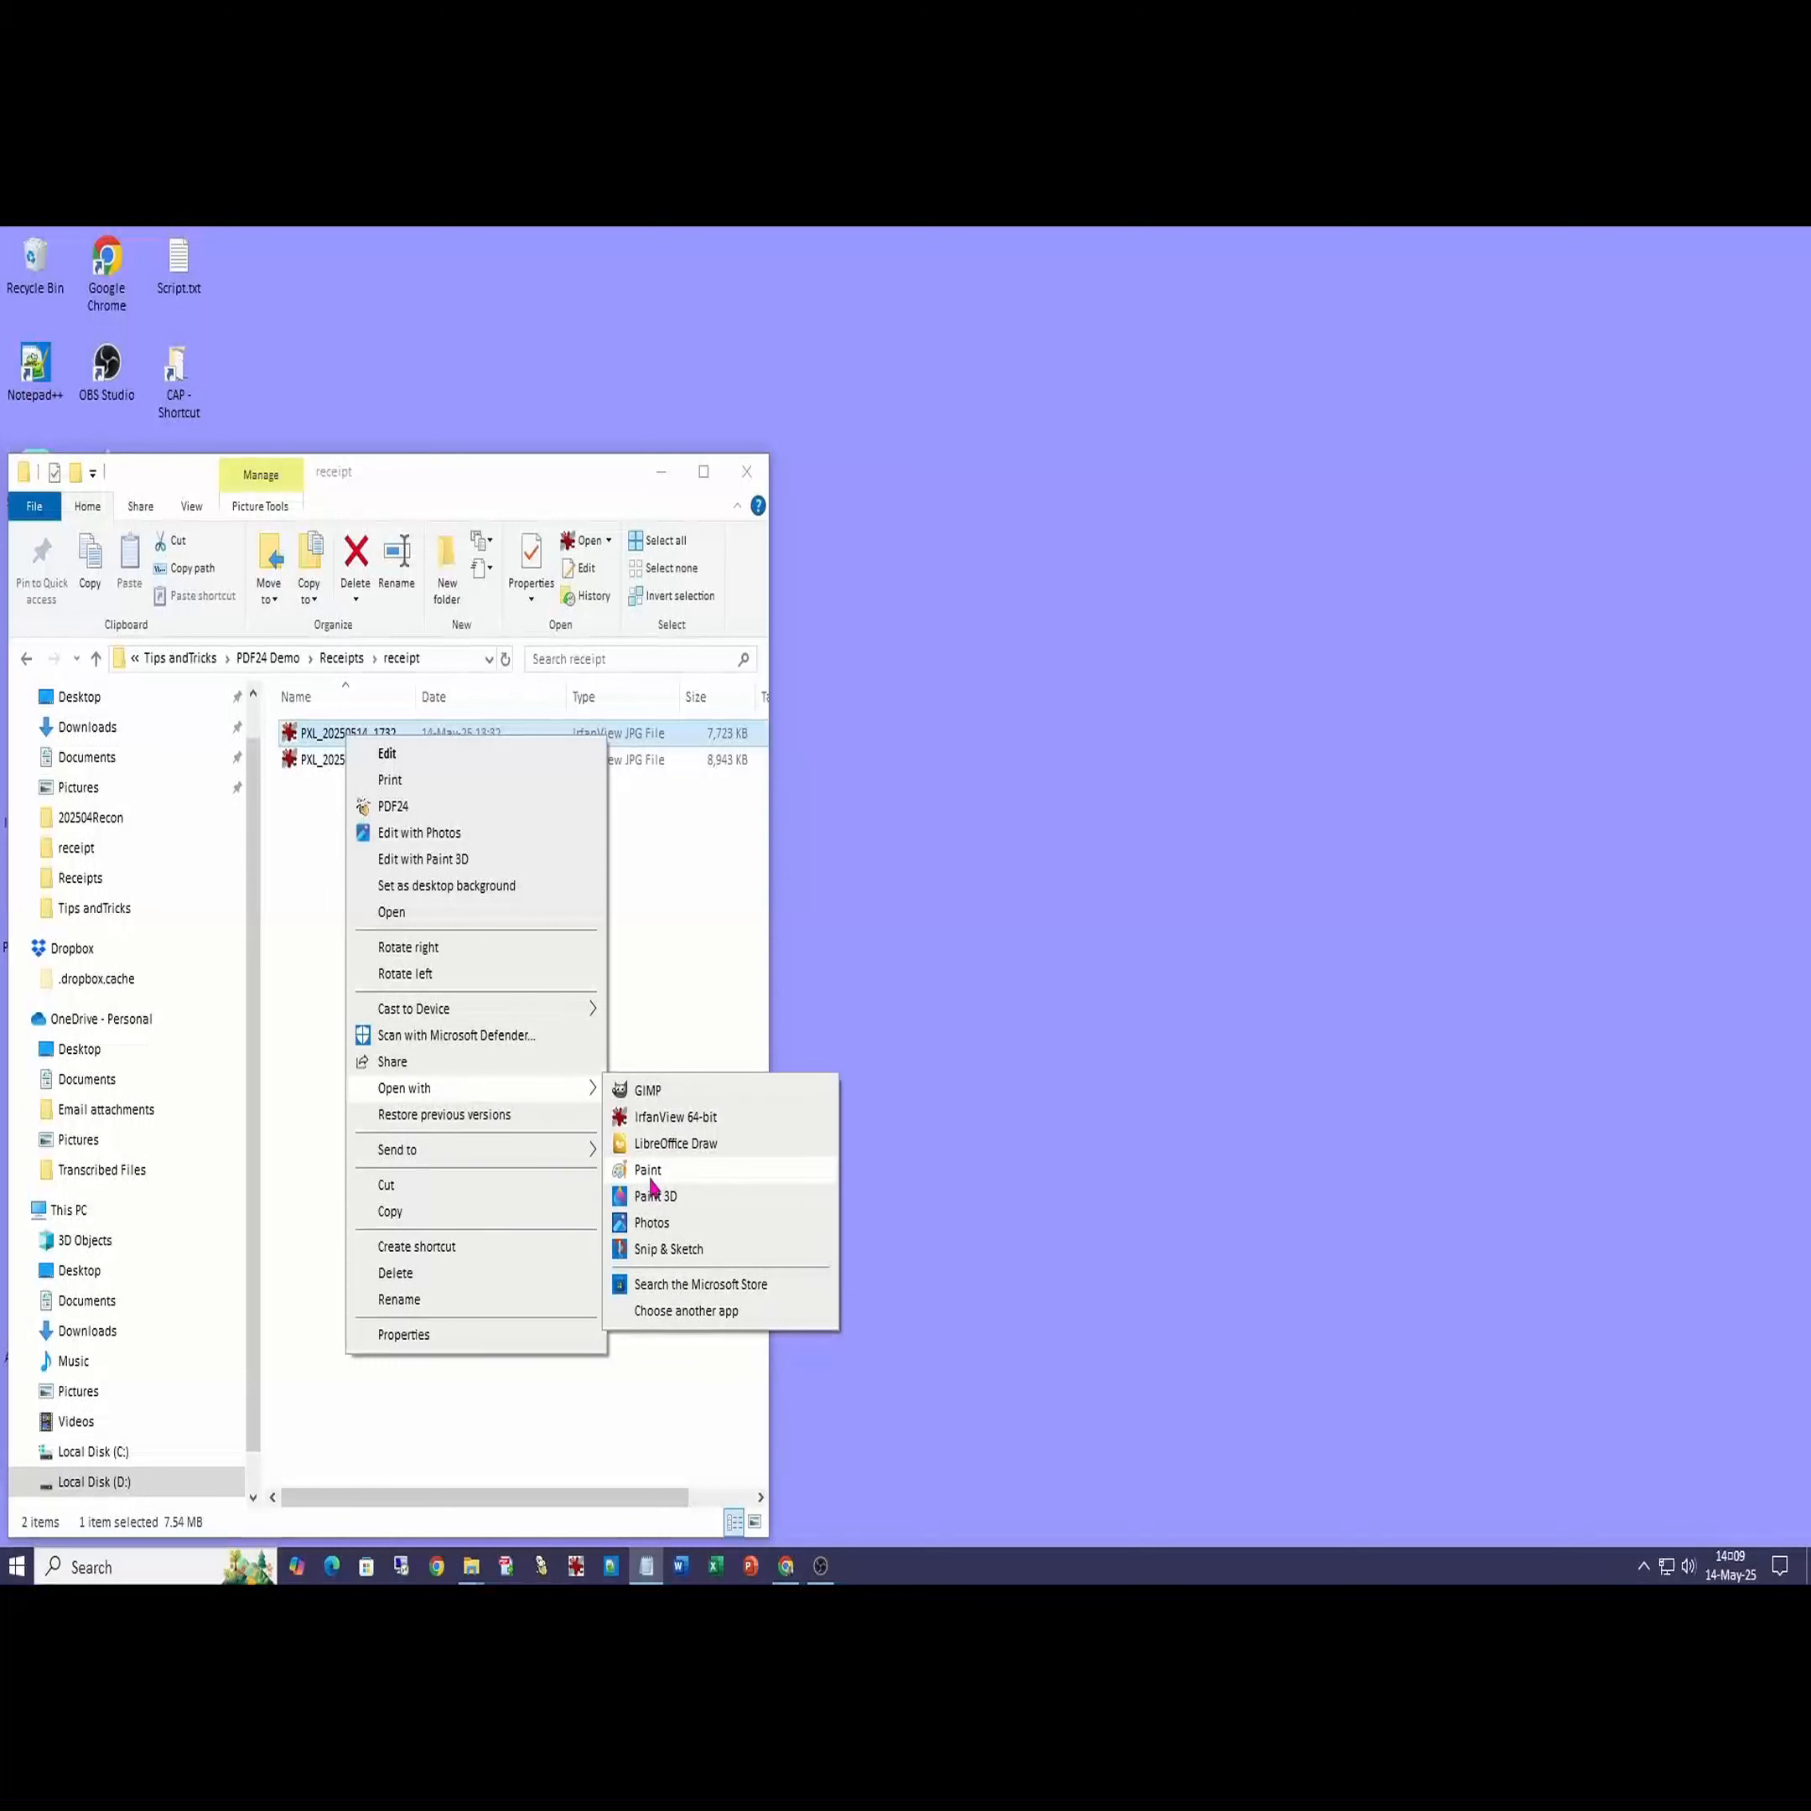
pyautogui.click(651, 1175)
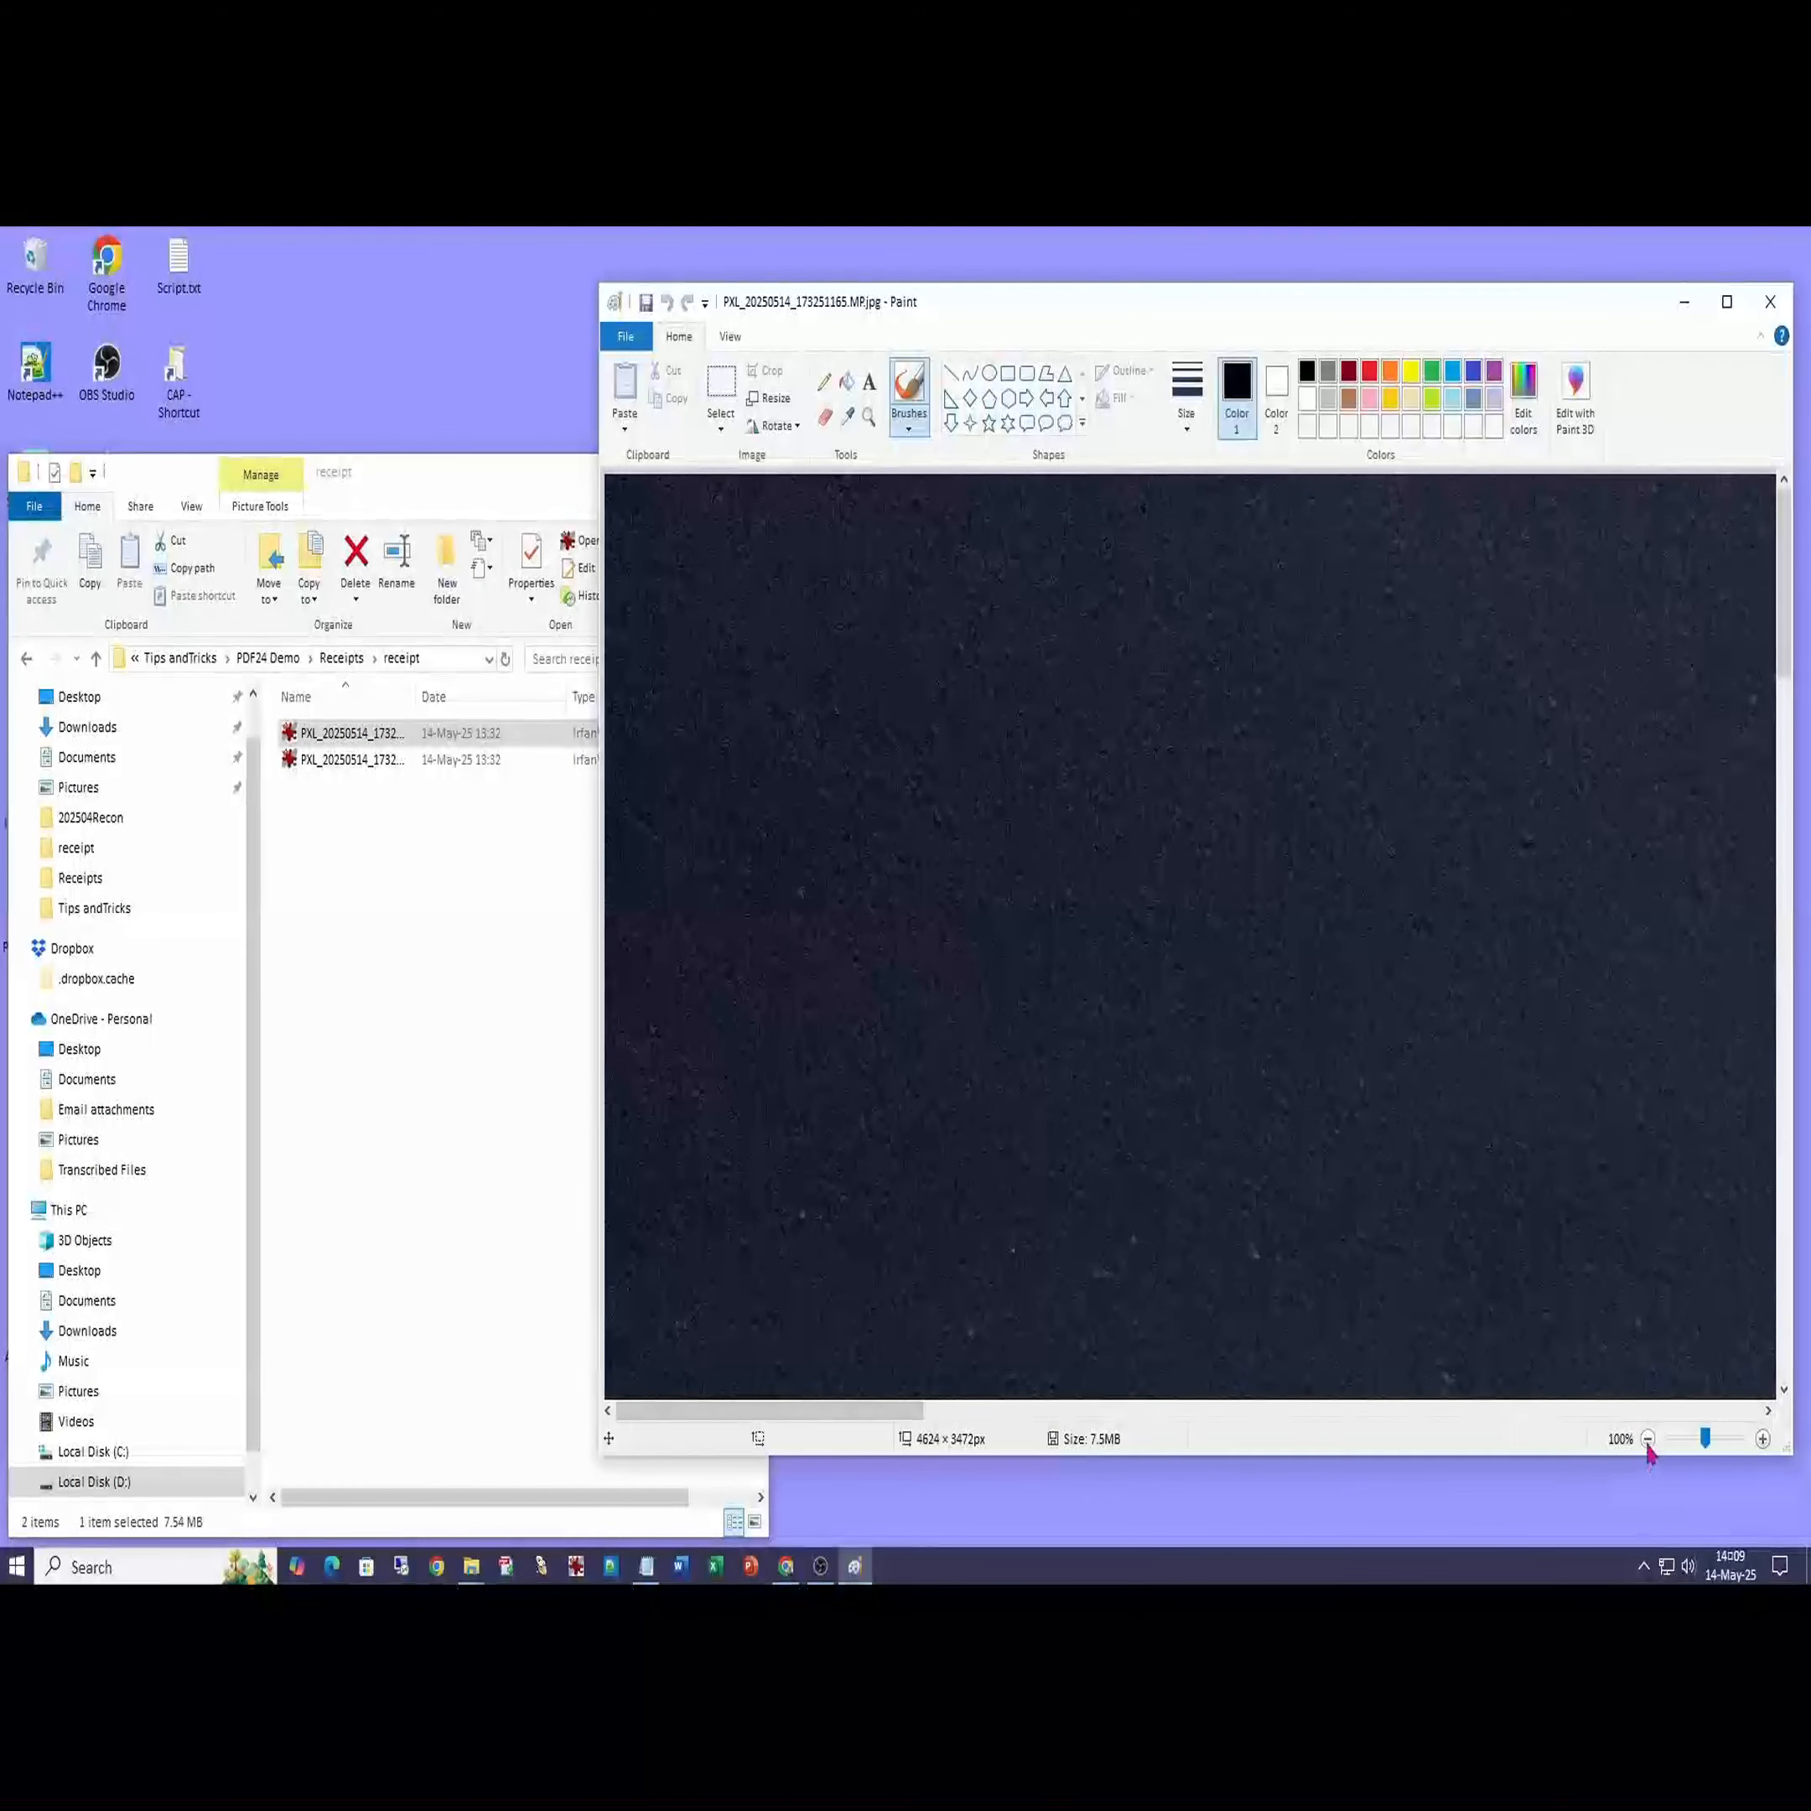
# - Zoom out and crop the photo down to the receipt strip
pyautogui.click(1647, 1438)
pyautogui.click(1647, 1439)
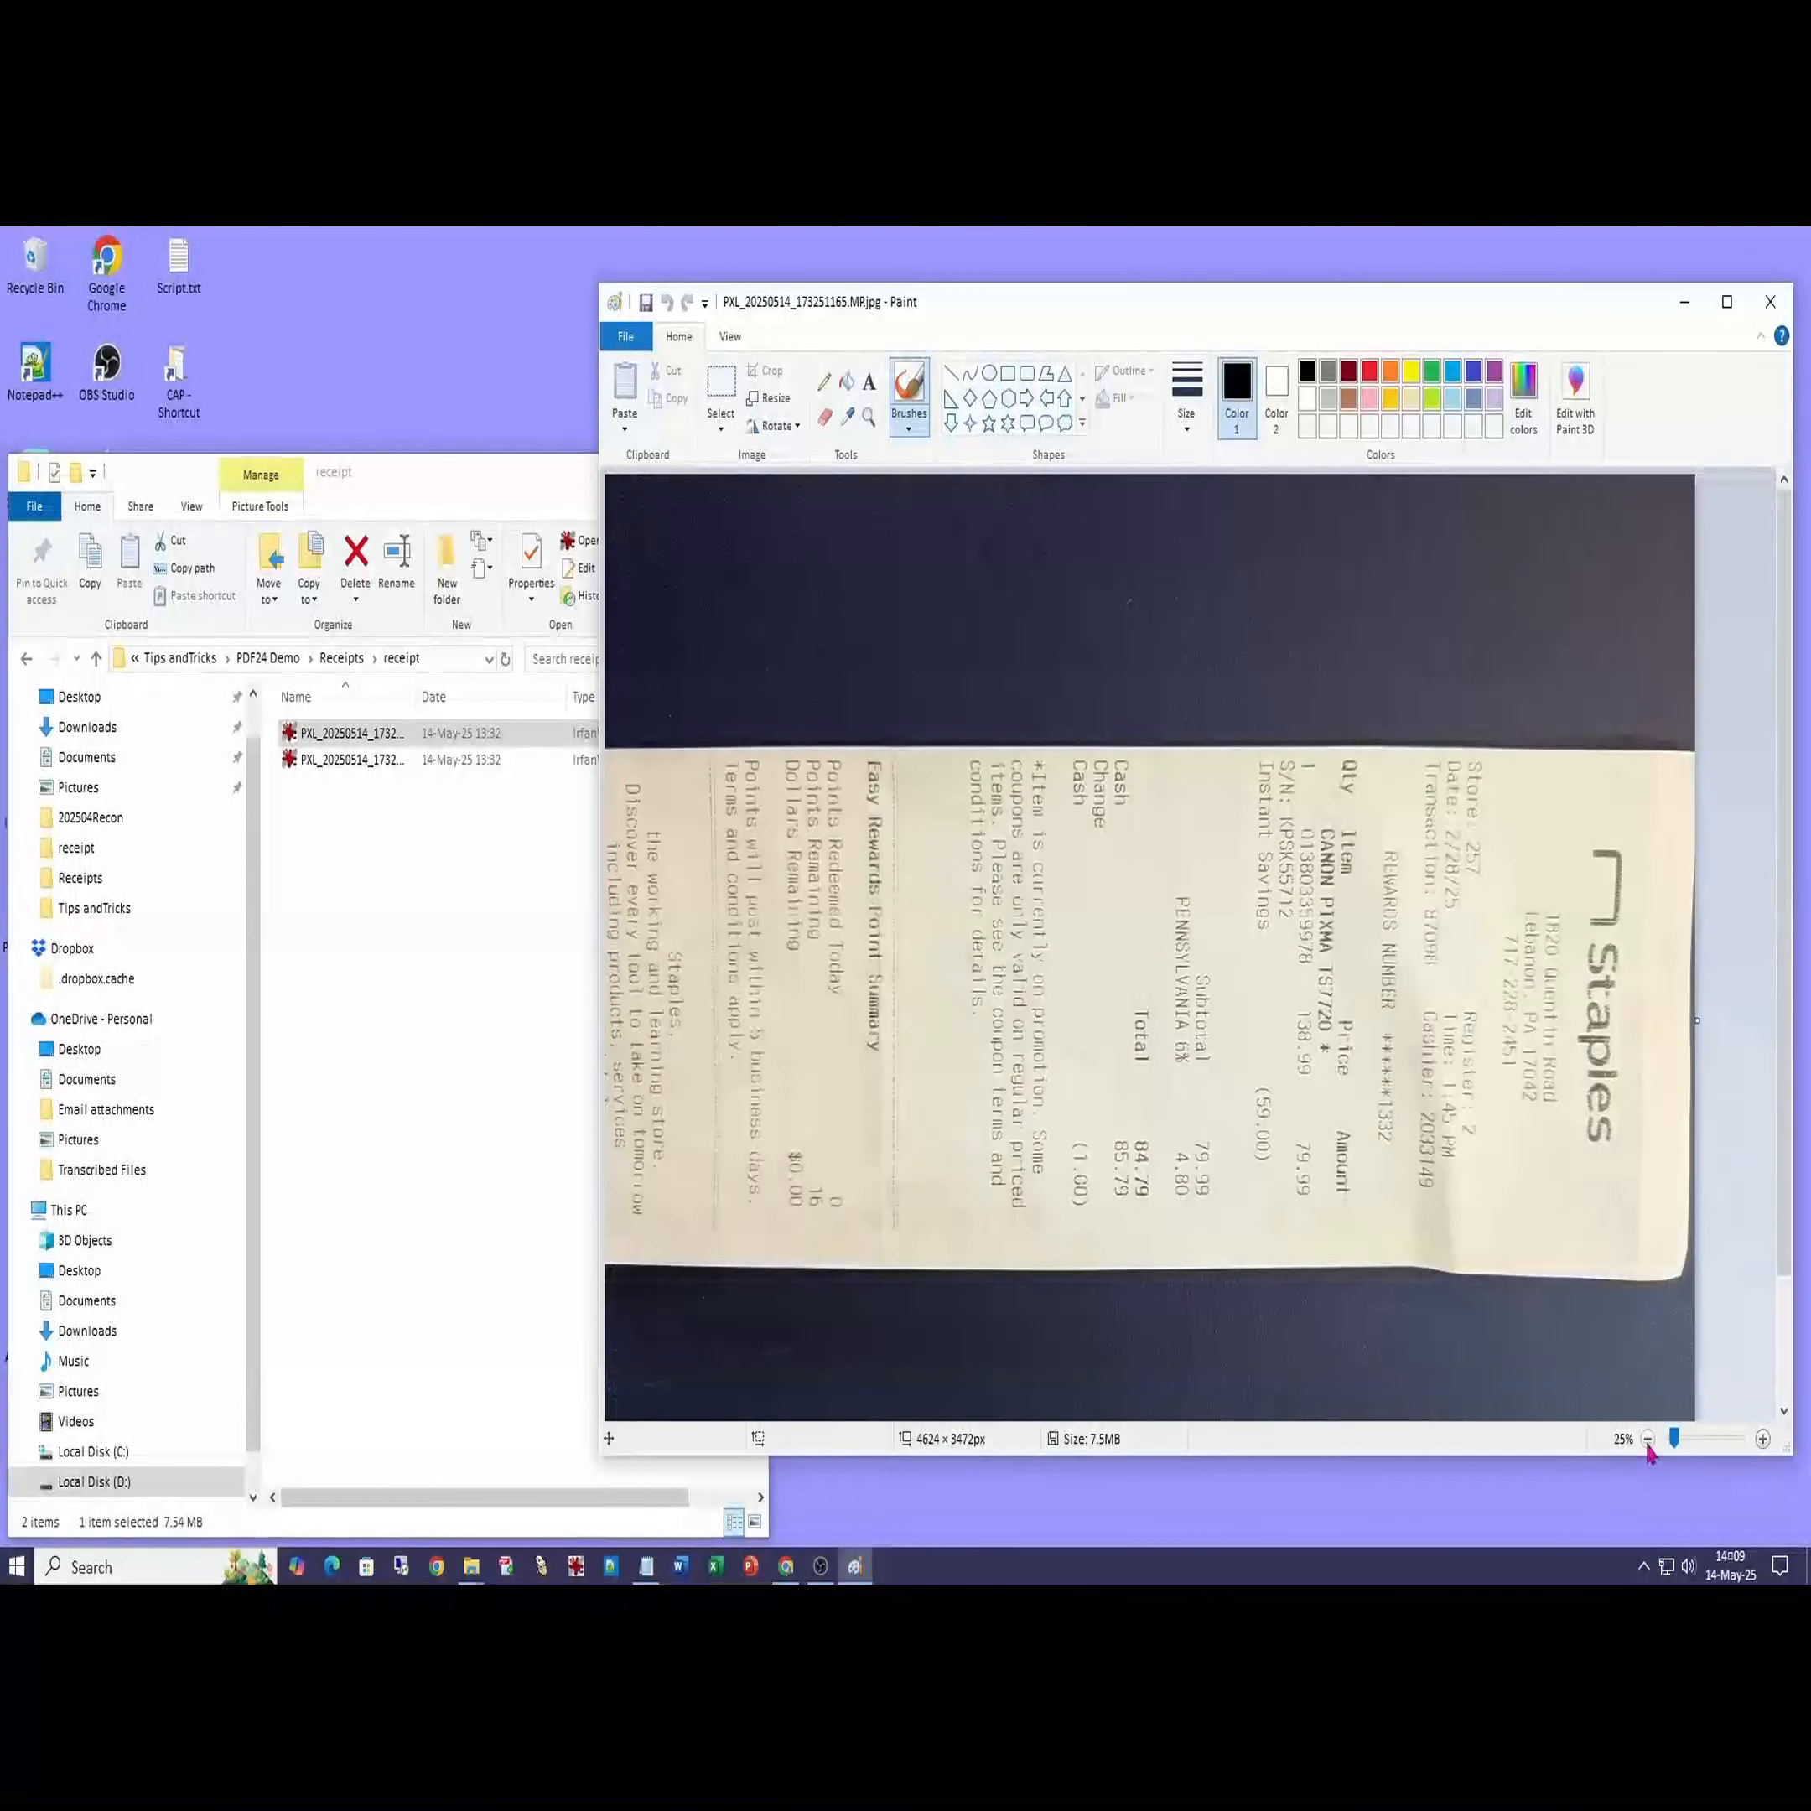
pyautogui.click(721, 390)
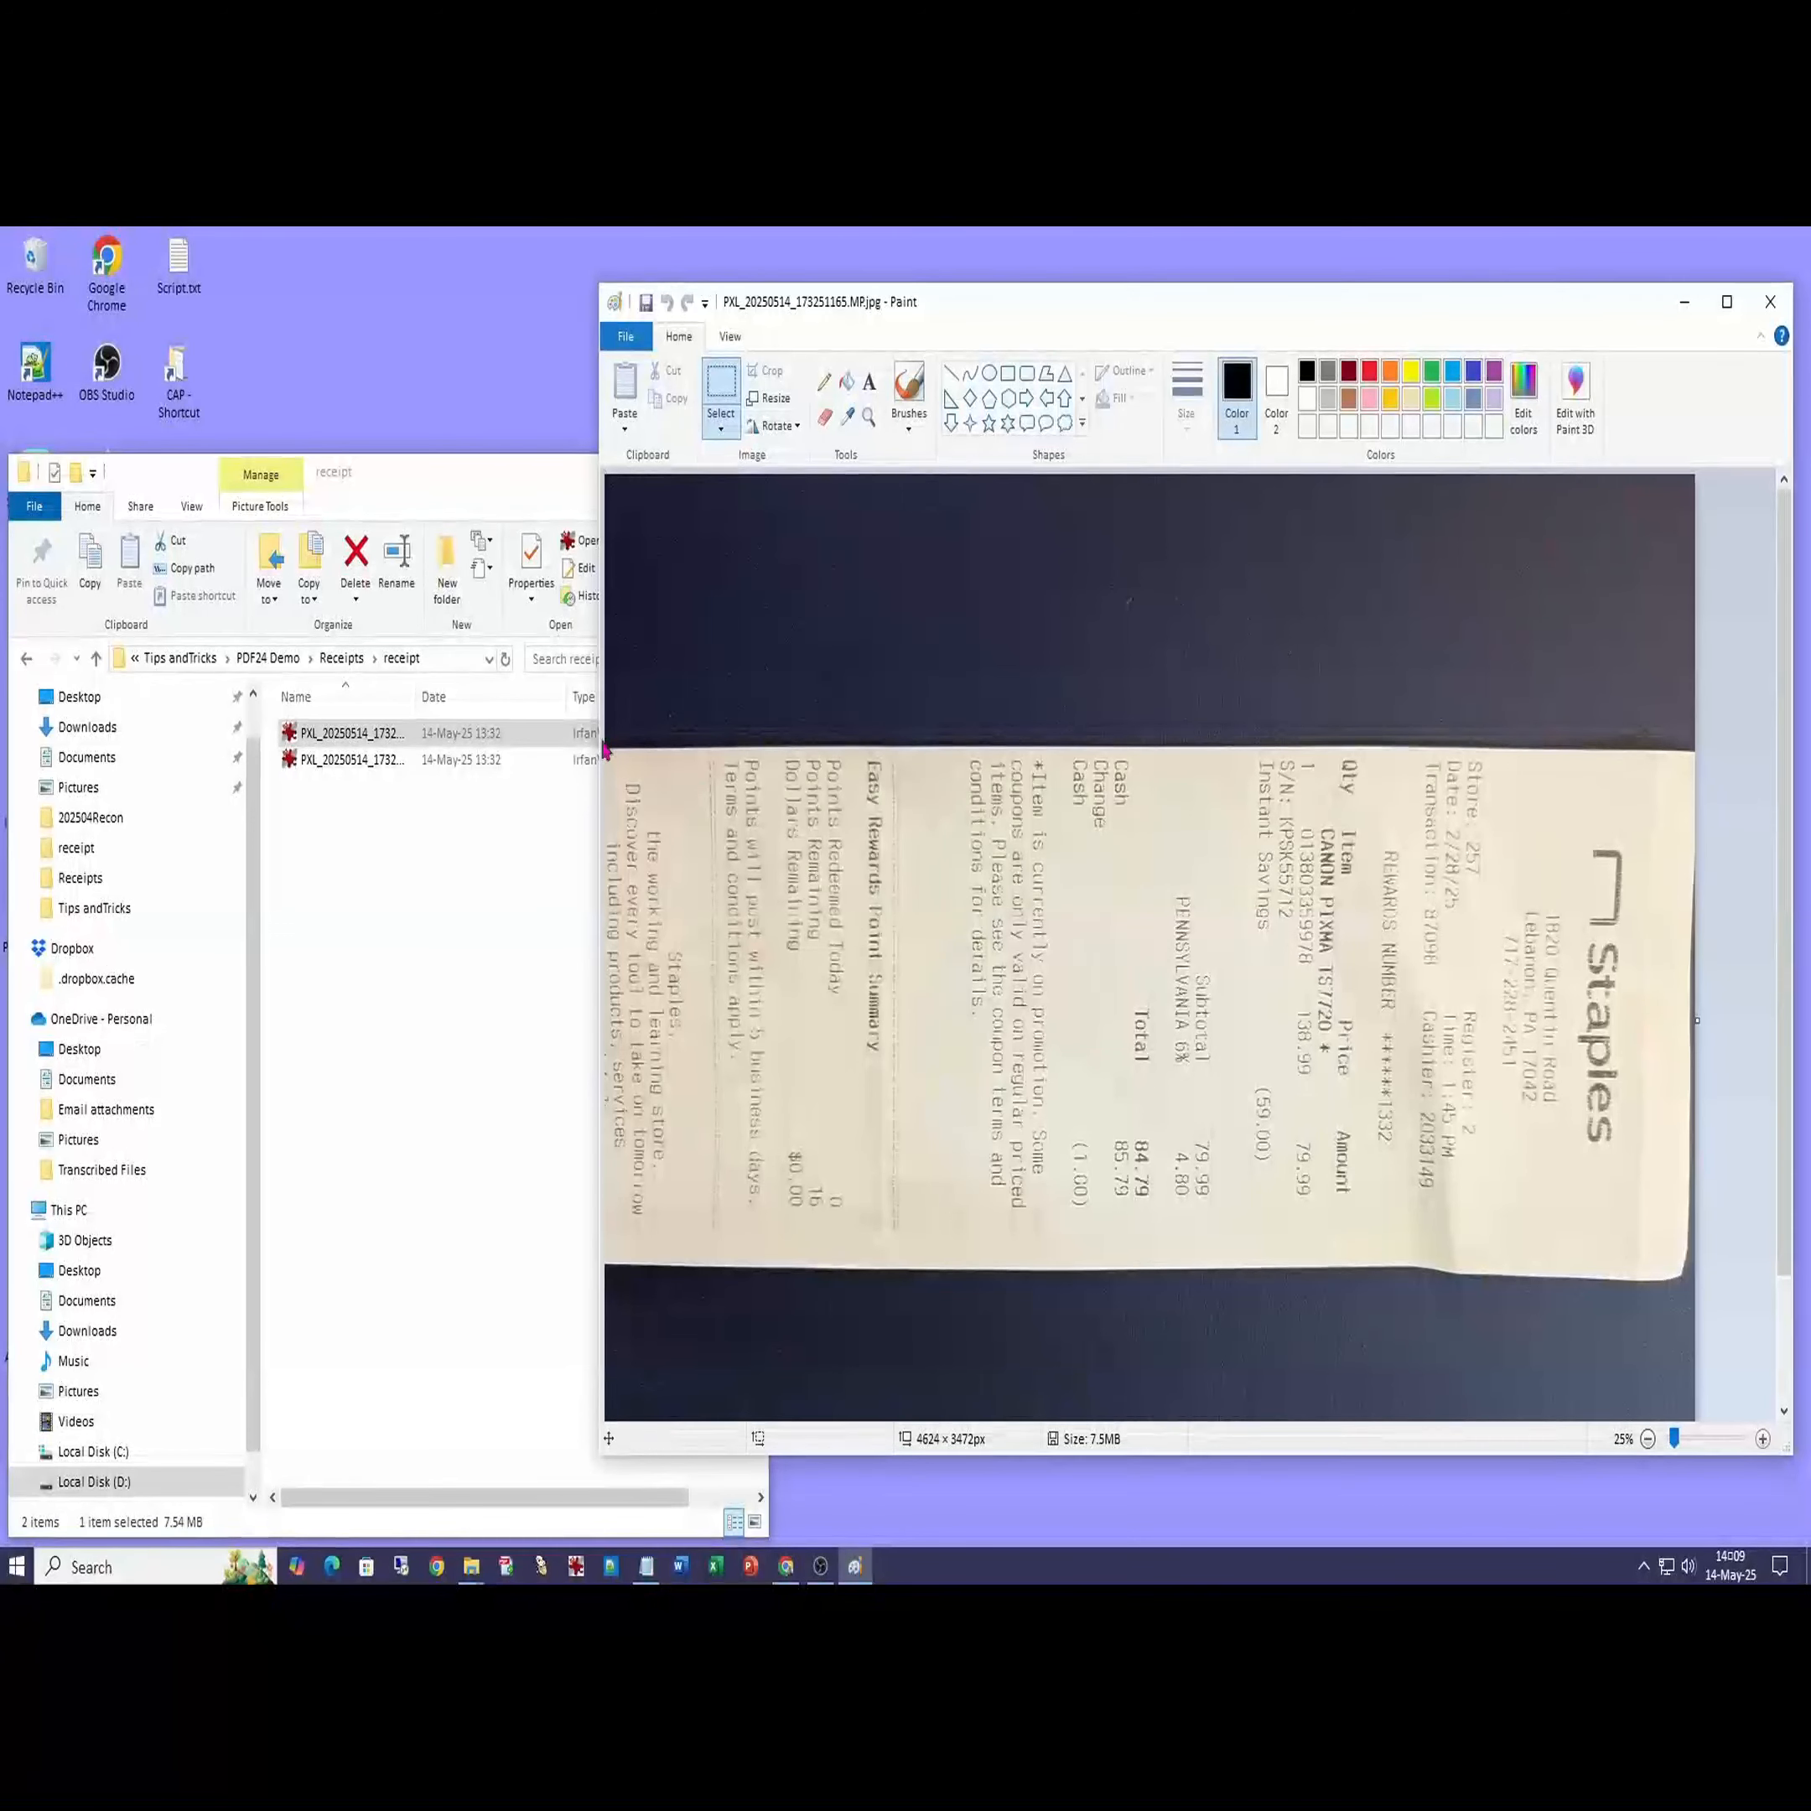
pyautogui.moveTo(609, 735); pyautogui.dragTo(1690, 1285)
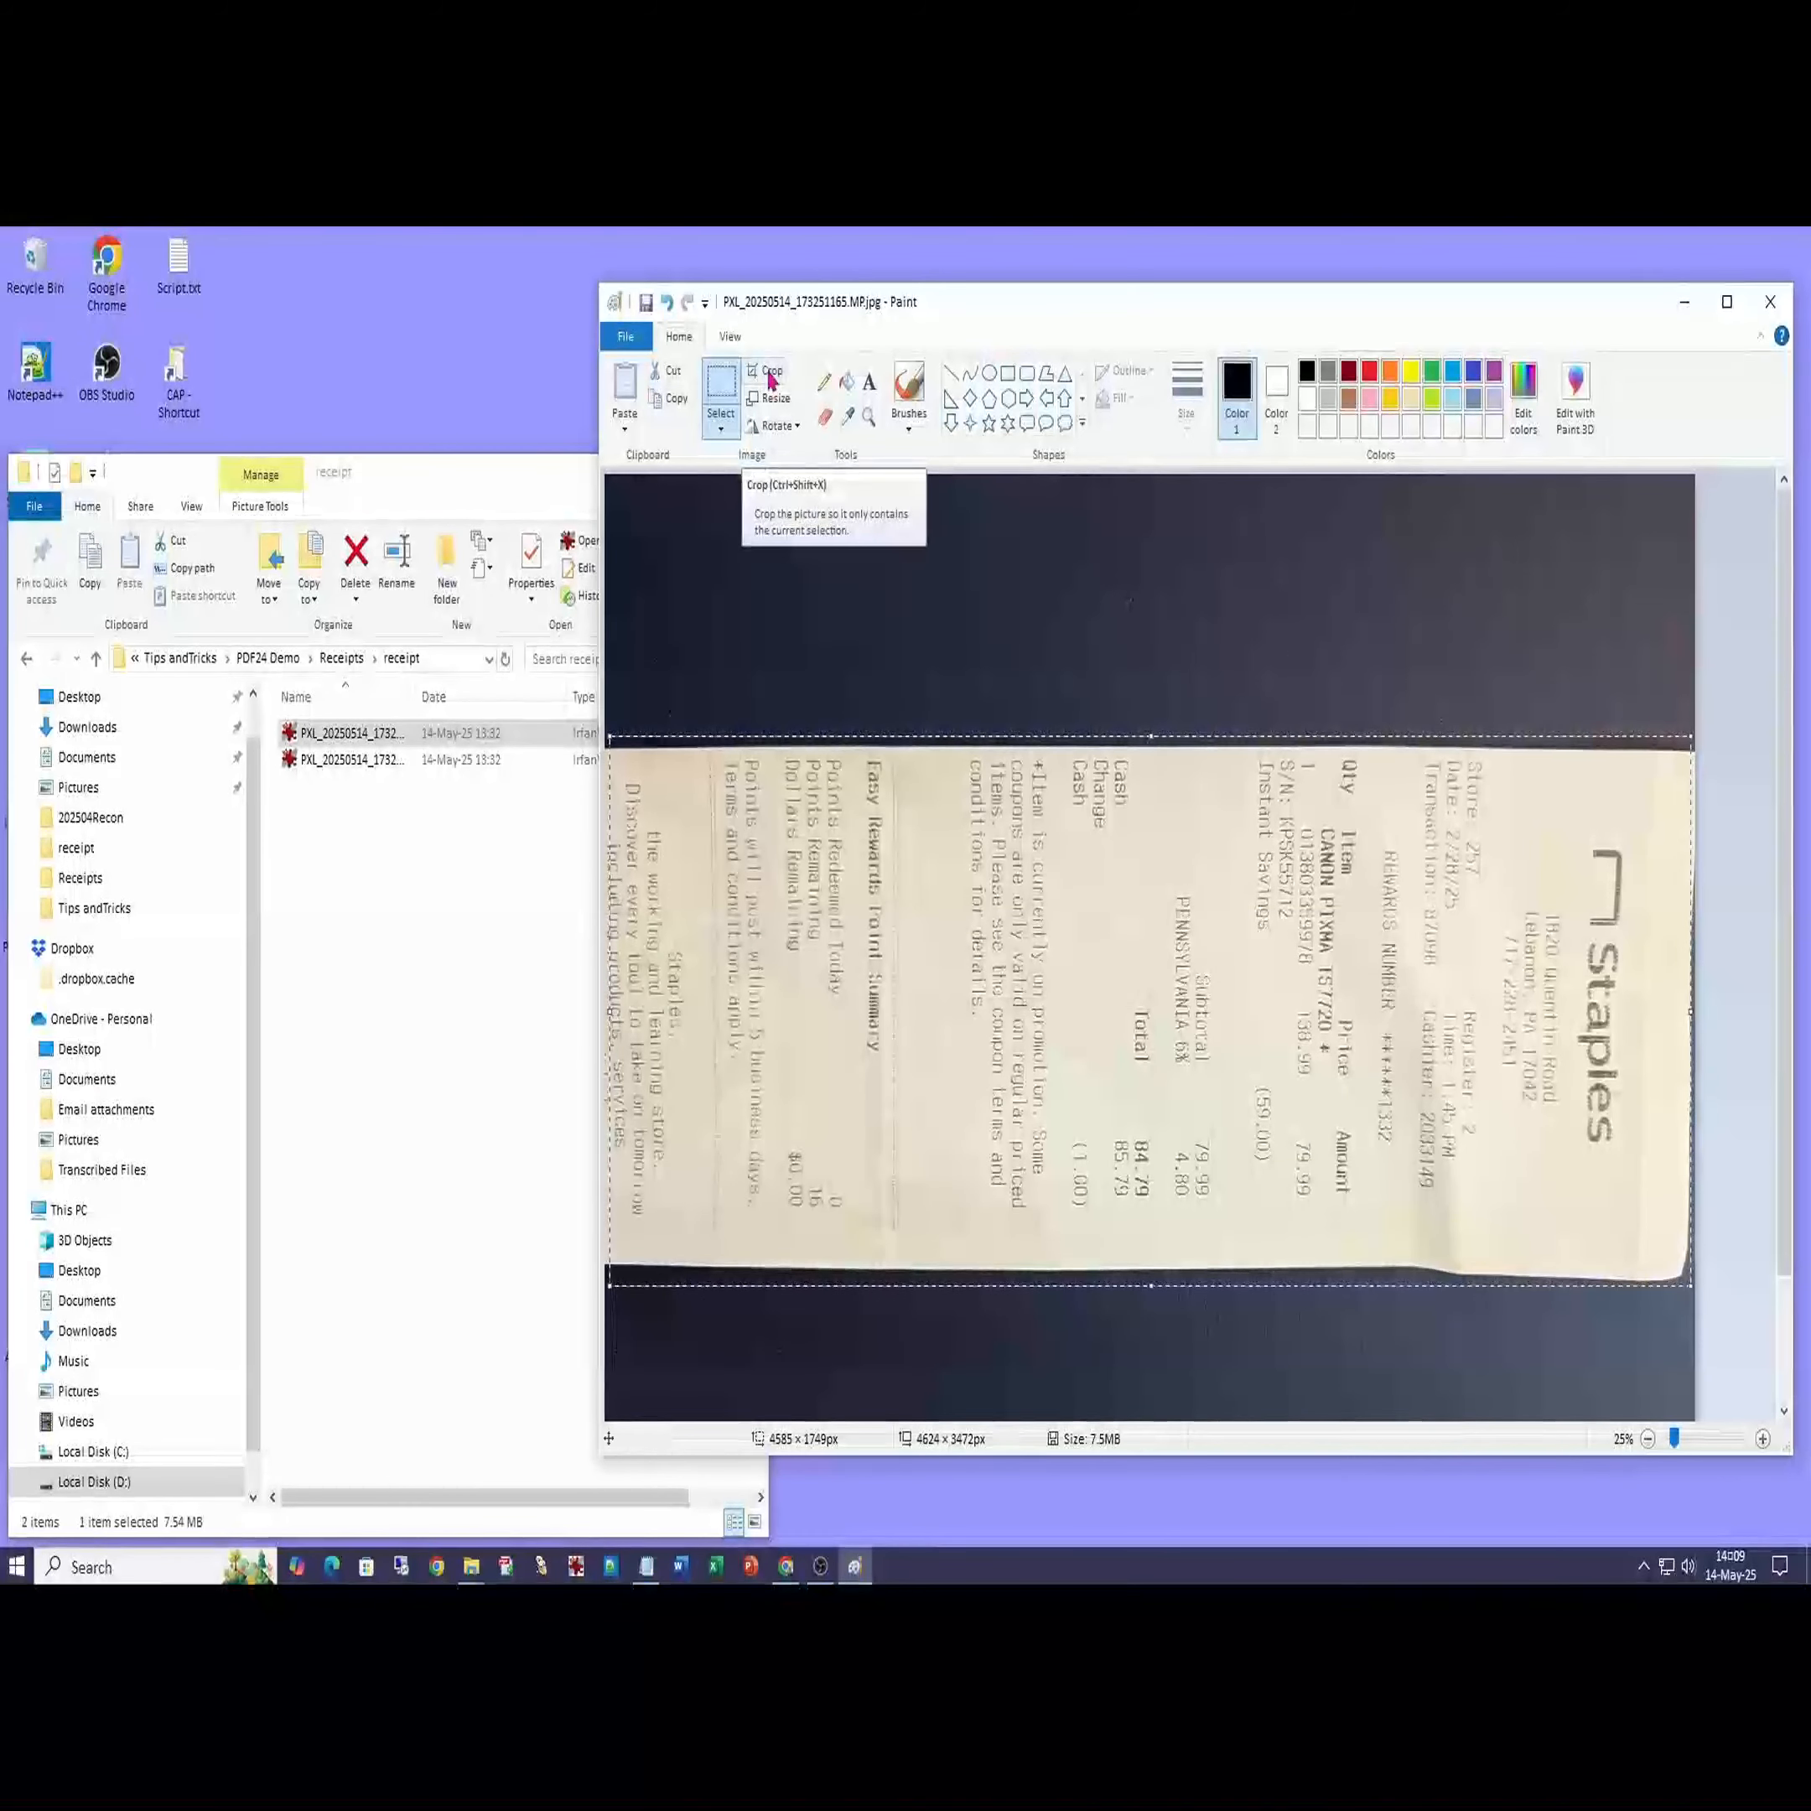
pyautogui.click(772, 380)
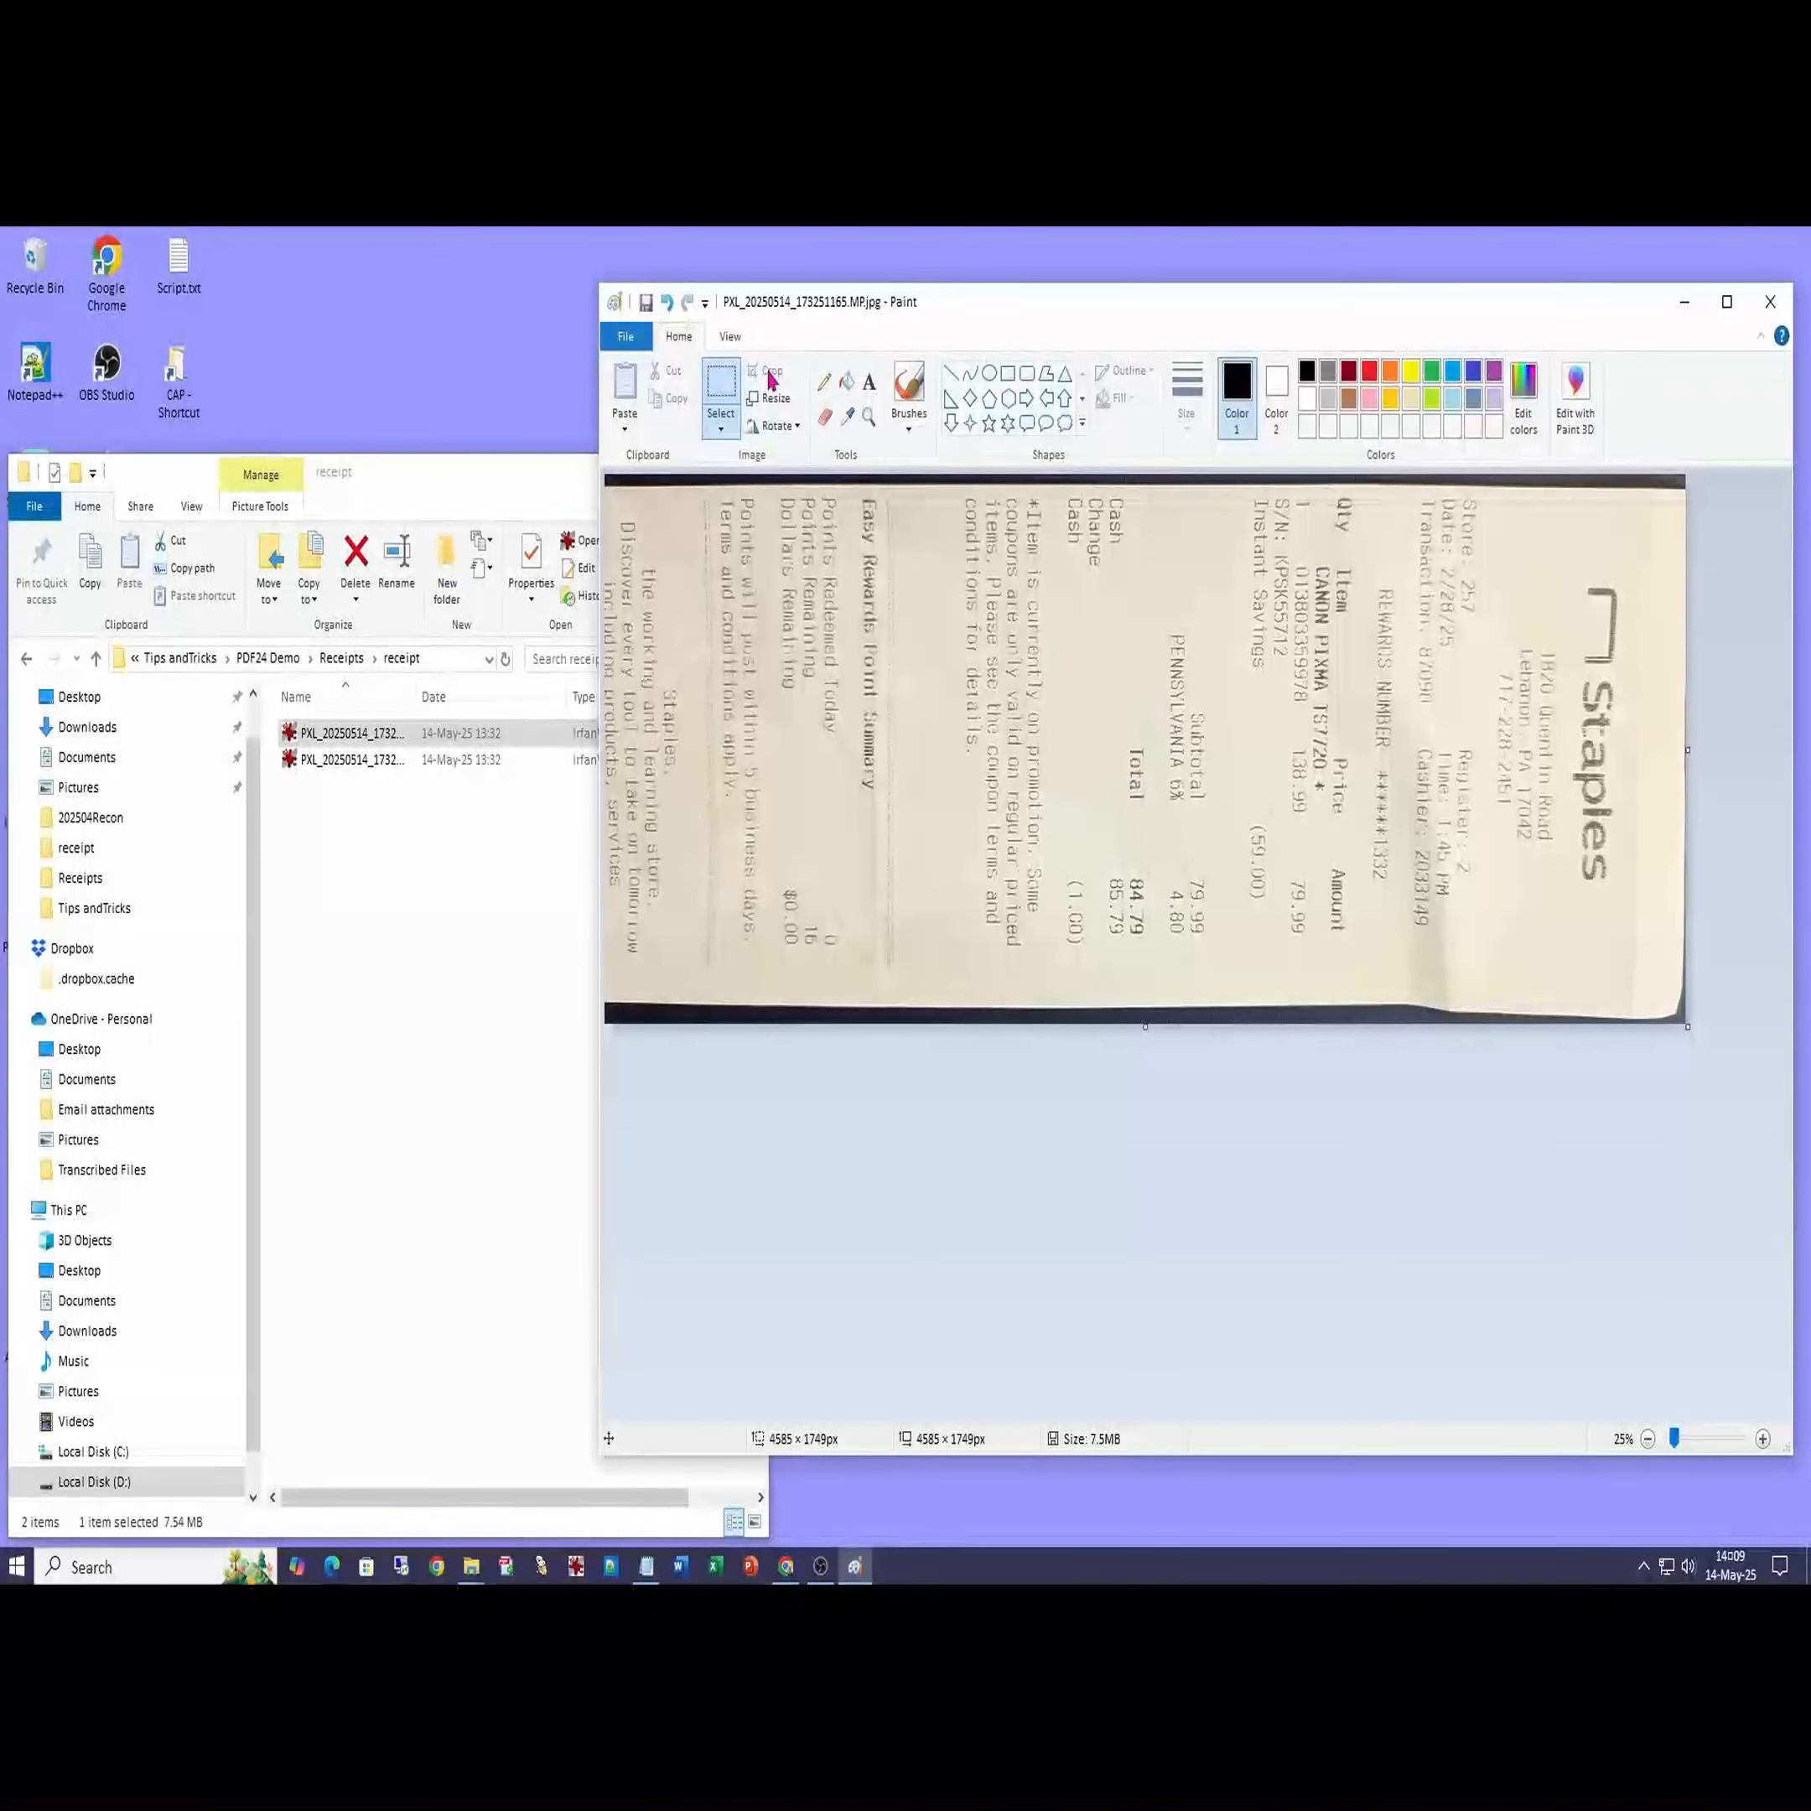
# - Save the cropped image as a JPEG named Printer1
pyautogui.click(625, 337)
pyautogui.click(665, 523)
pyautogui.write('Printer1')
pyautogui.press('Return')
pyautogui.click(494, 998)
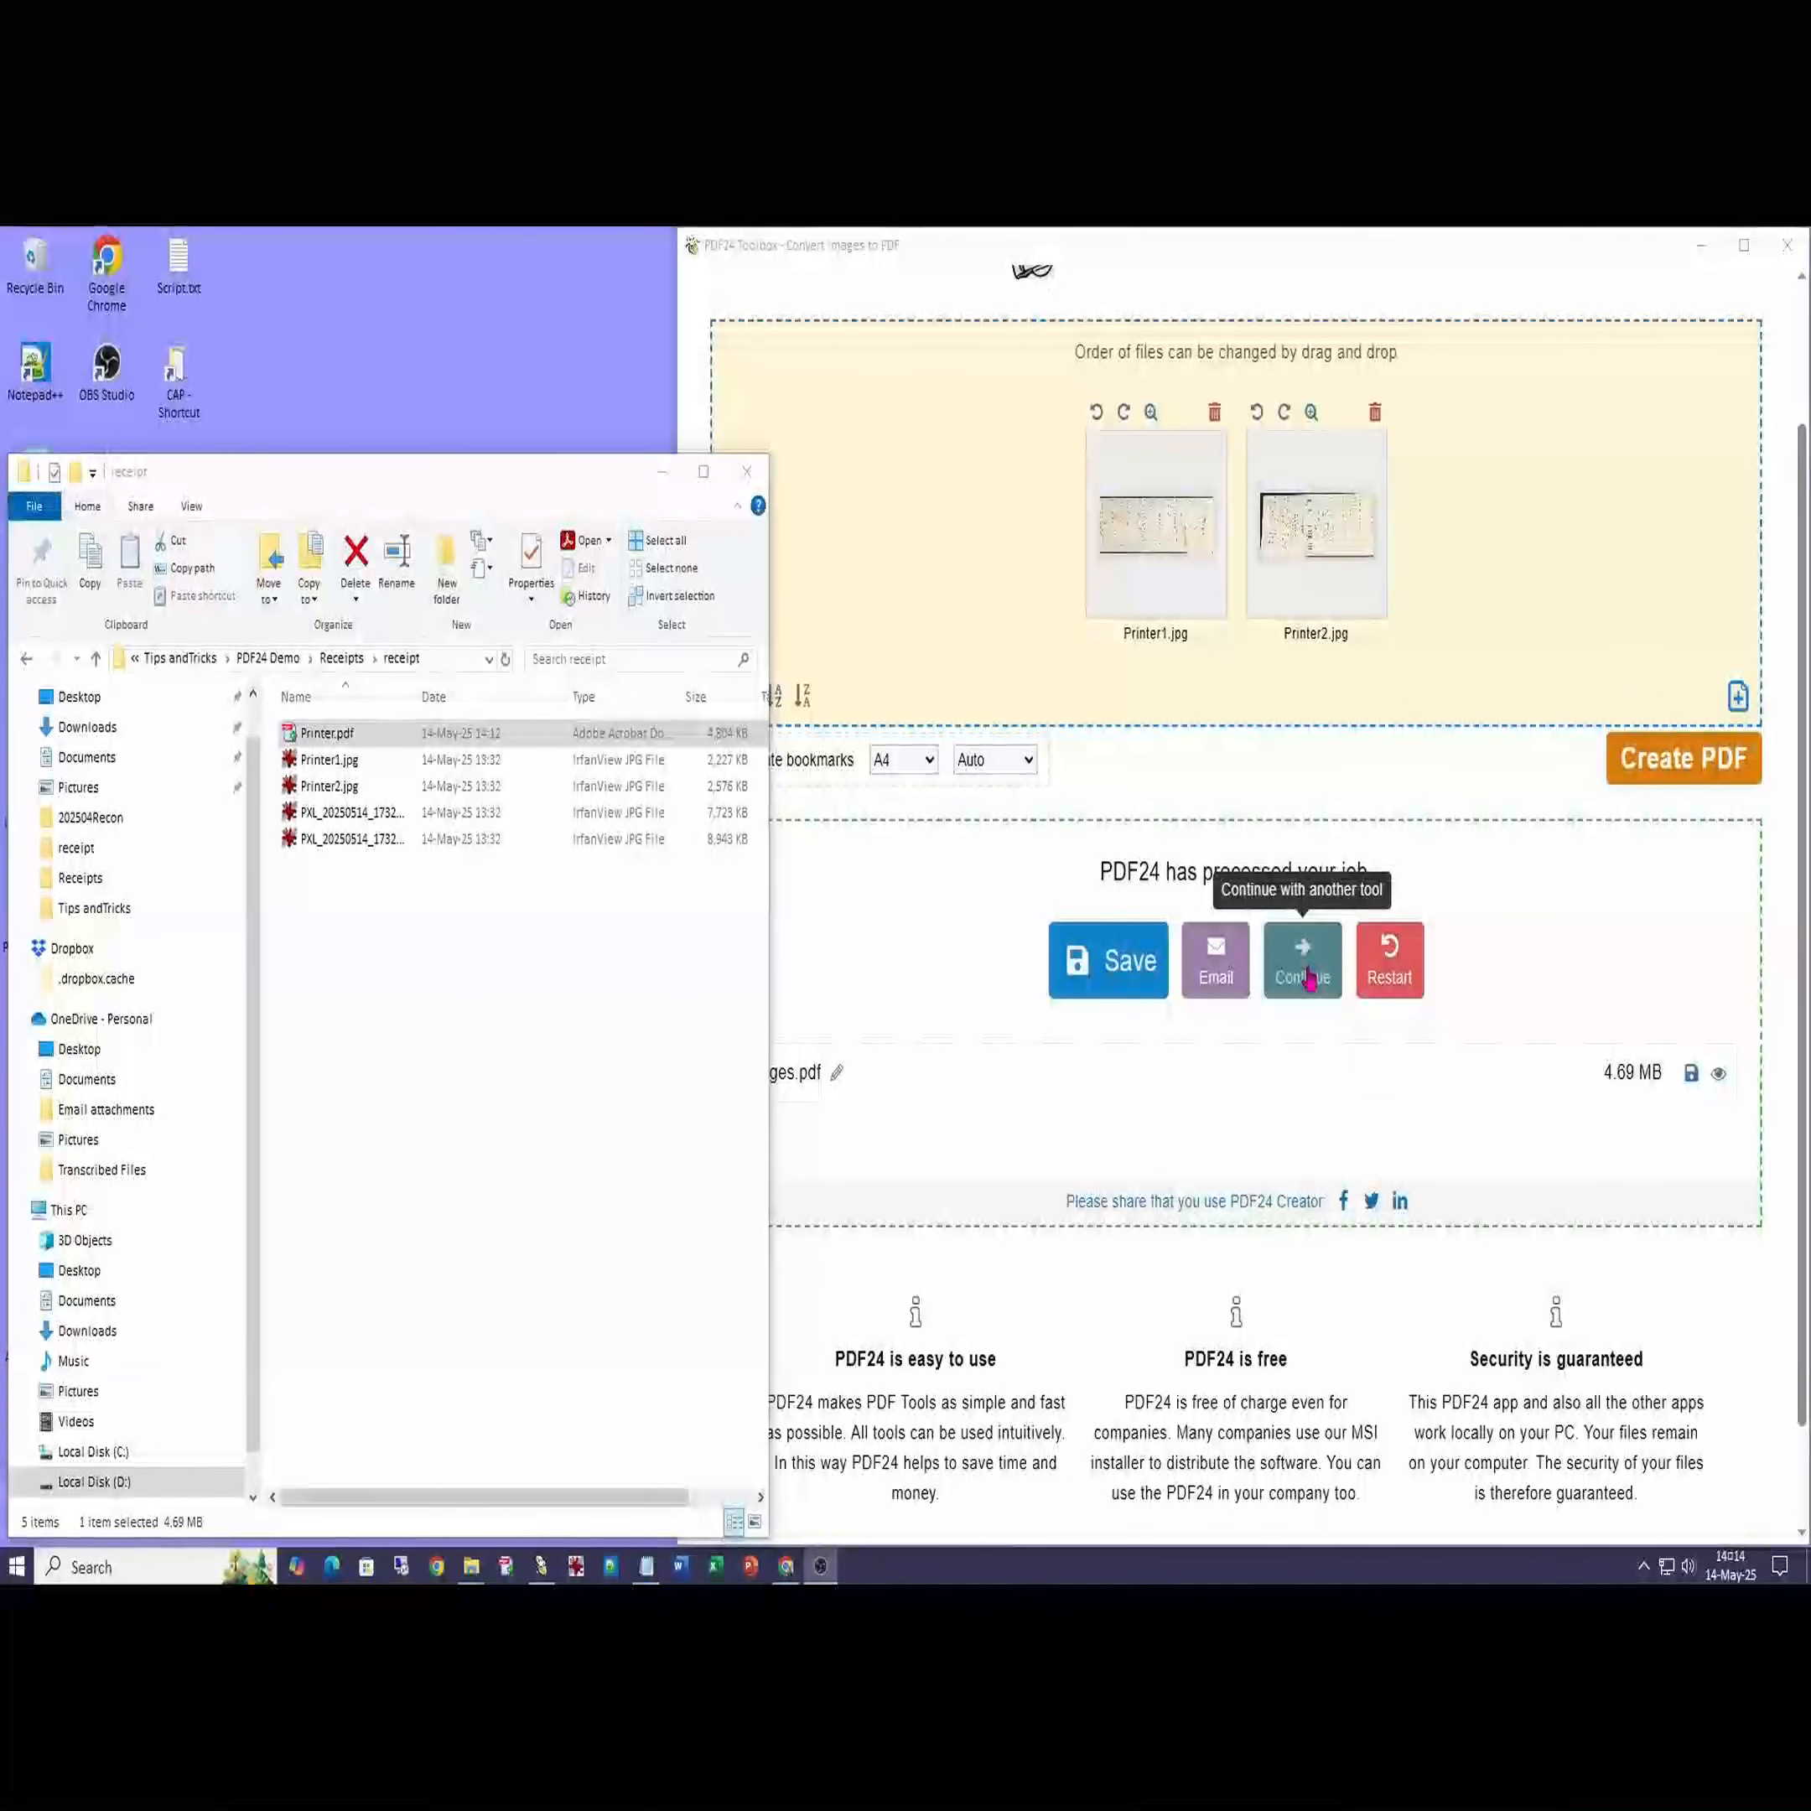
# - Continue with the newly created PDF to PDF24's further tools
pyautogui.click(1308, 979)
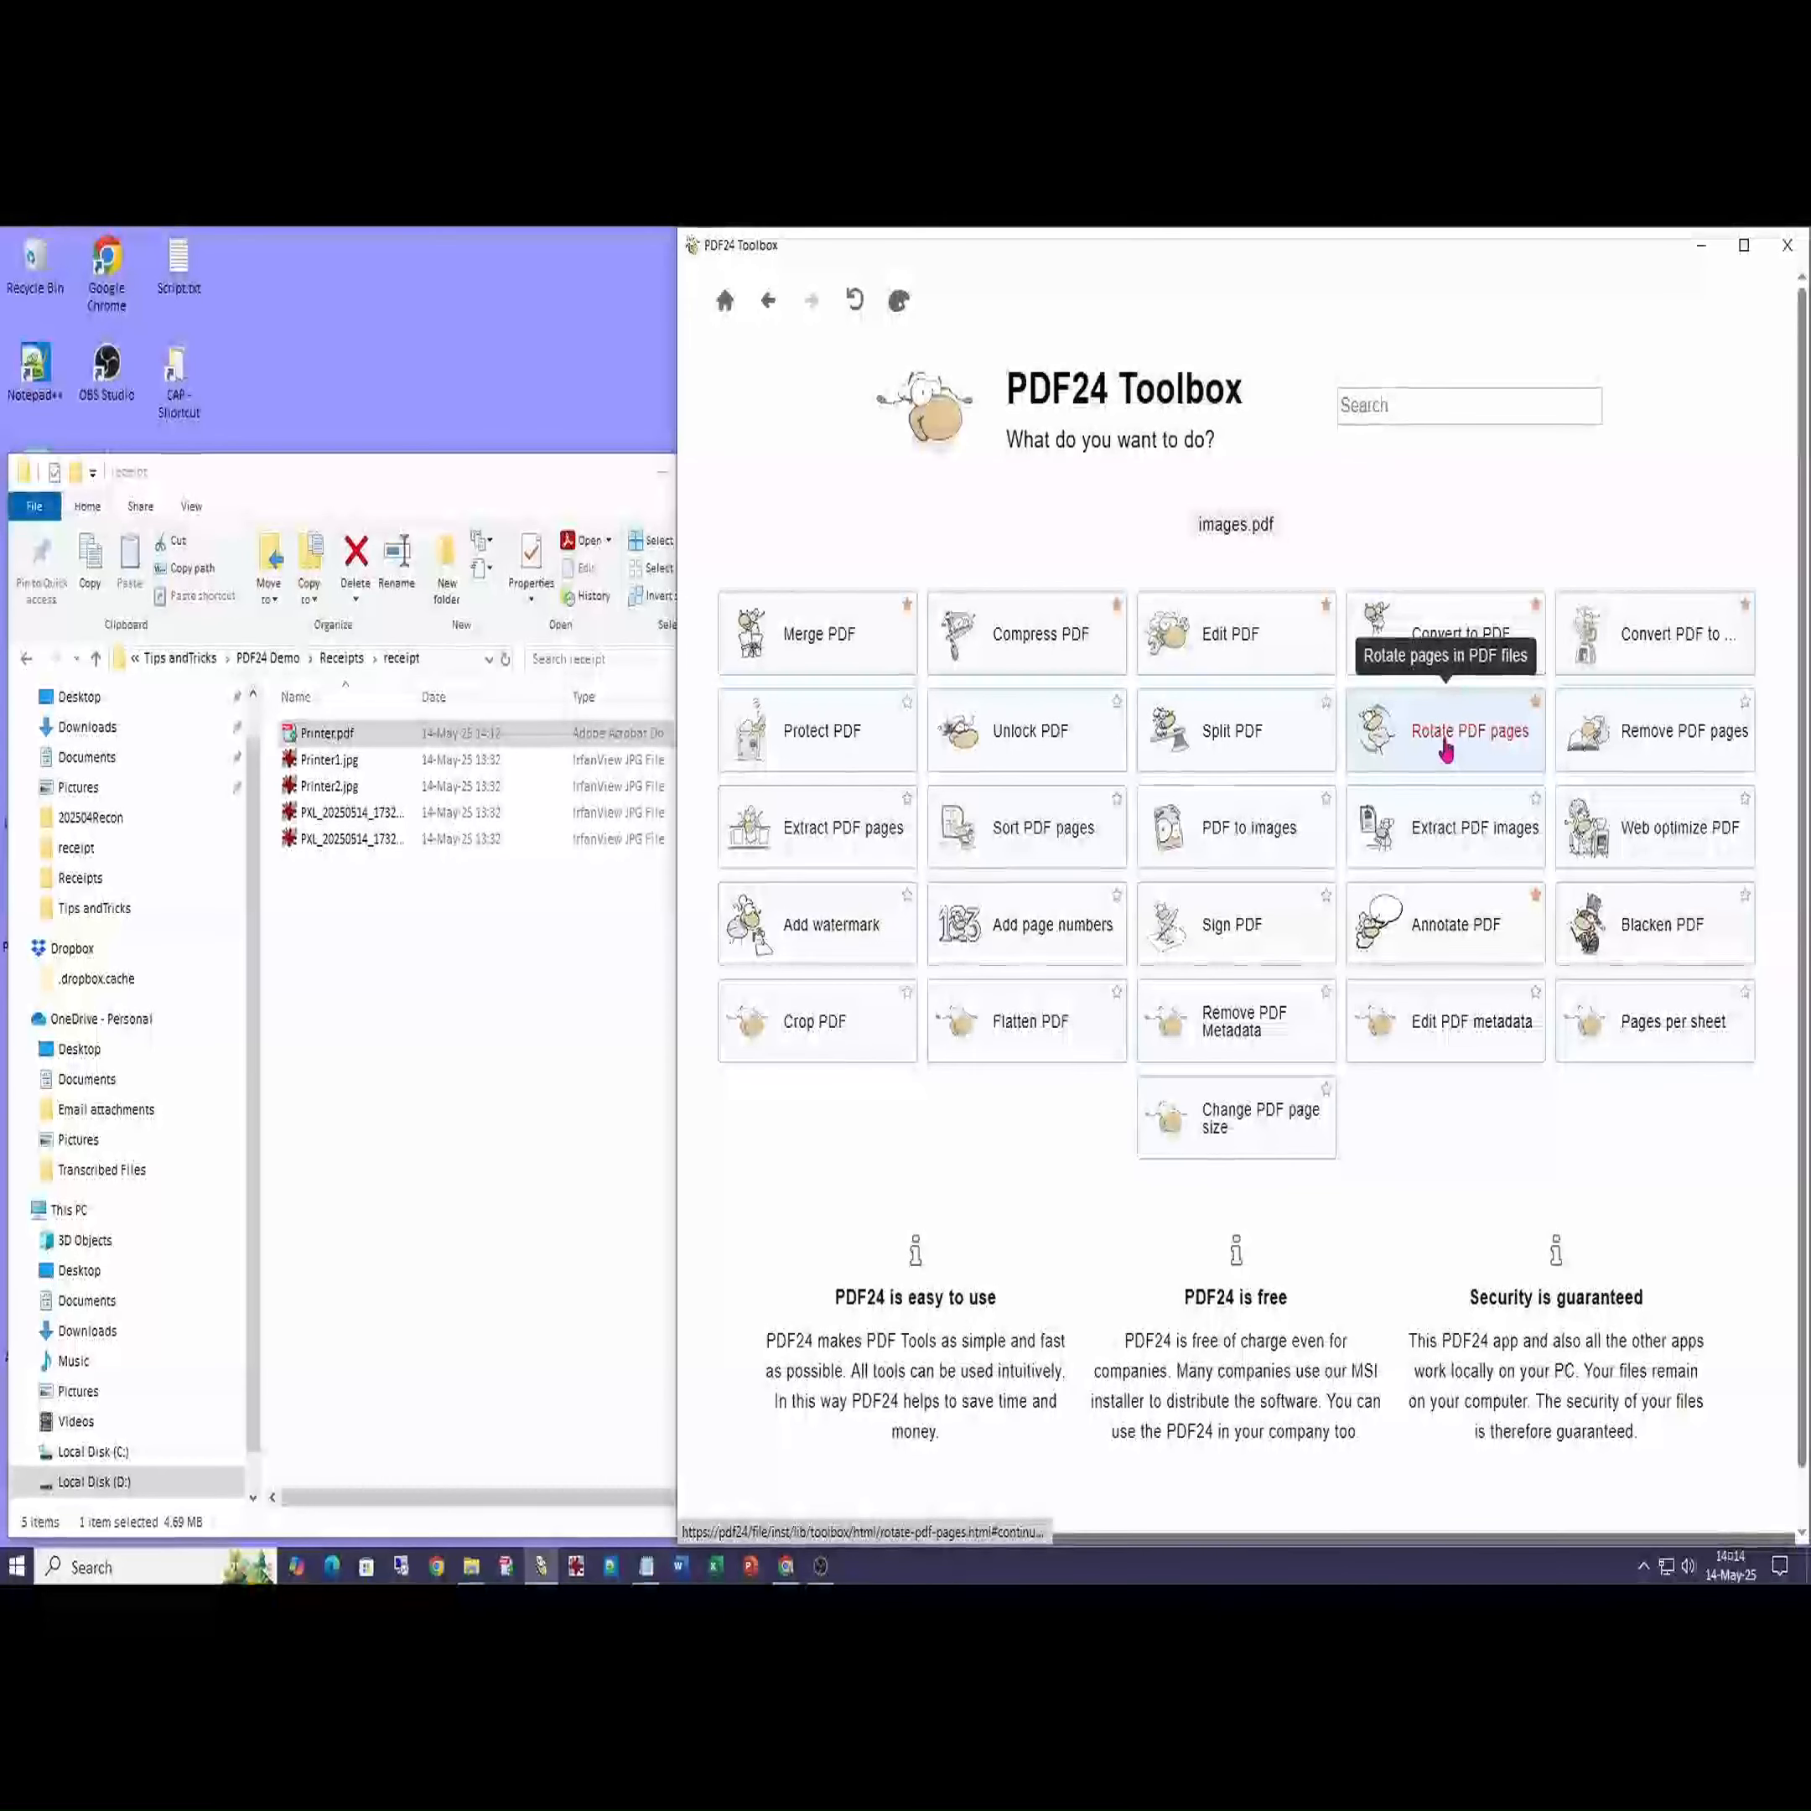
# - Rotate both pages of images.pdf counterclockwise to portrait and create the rotated PDF
pyautogui.click(1444, 749)
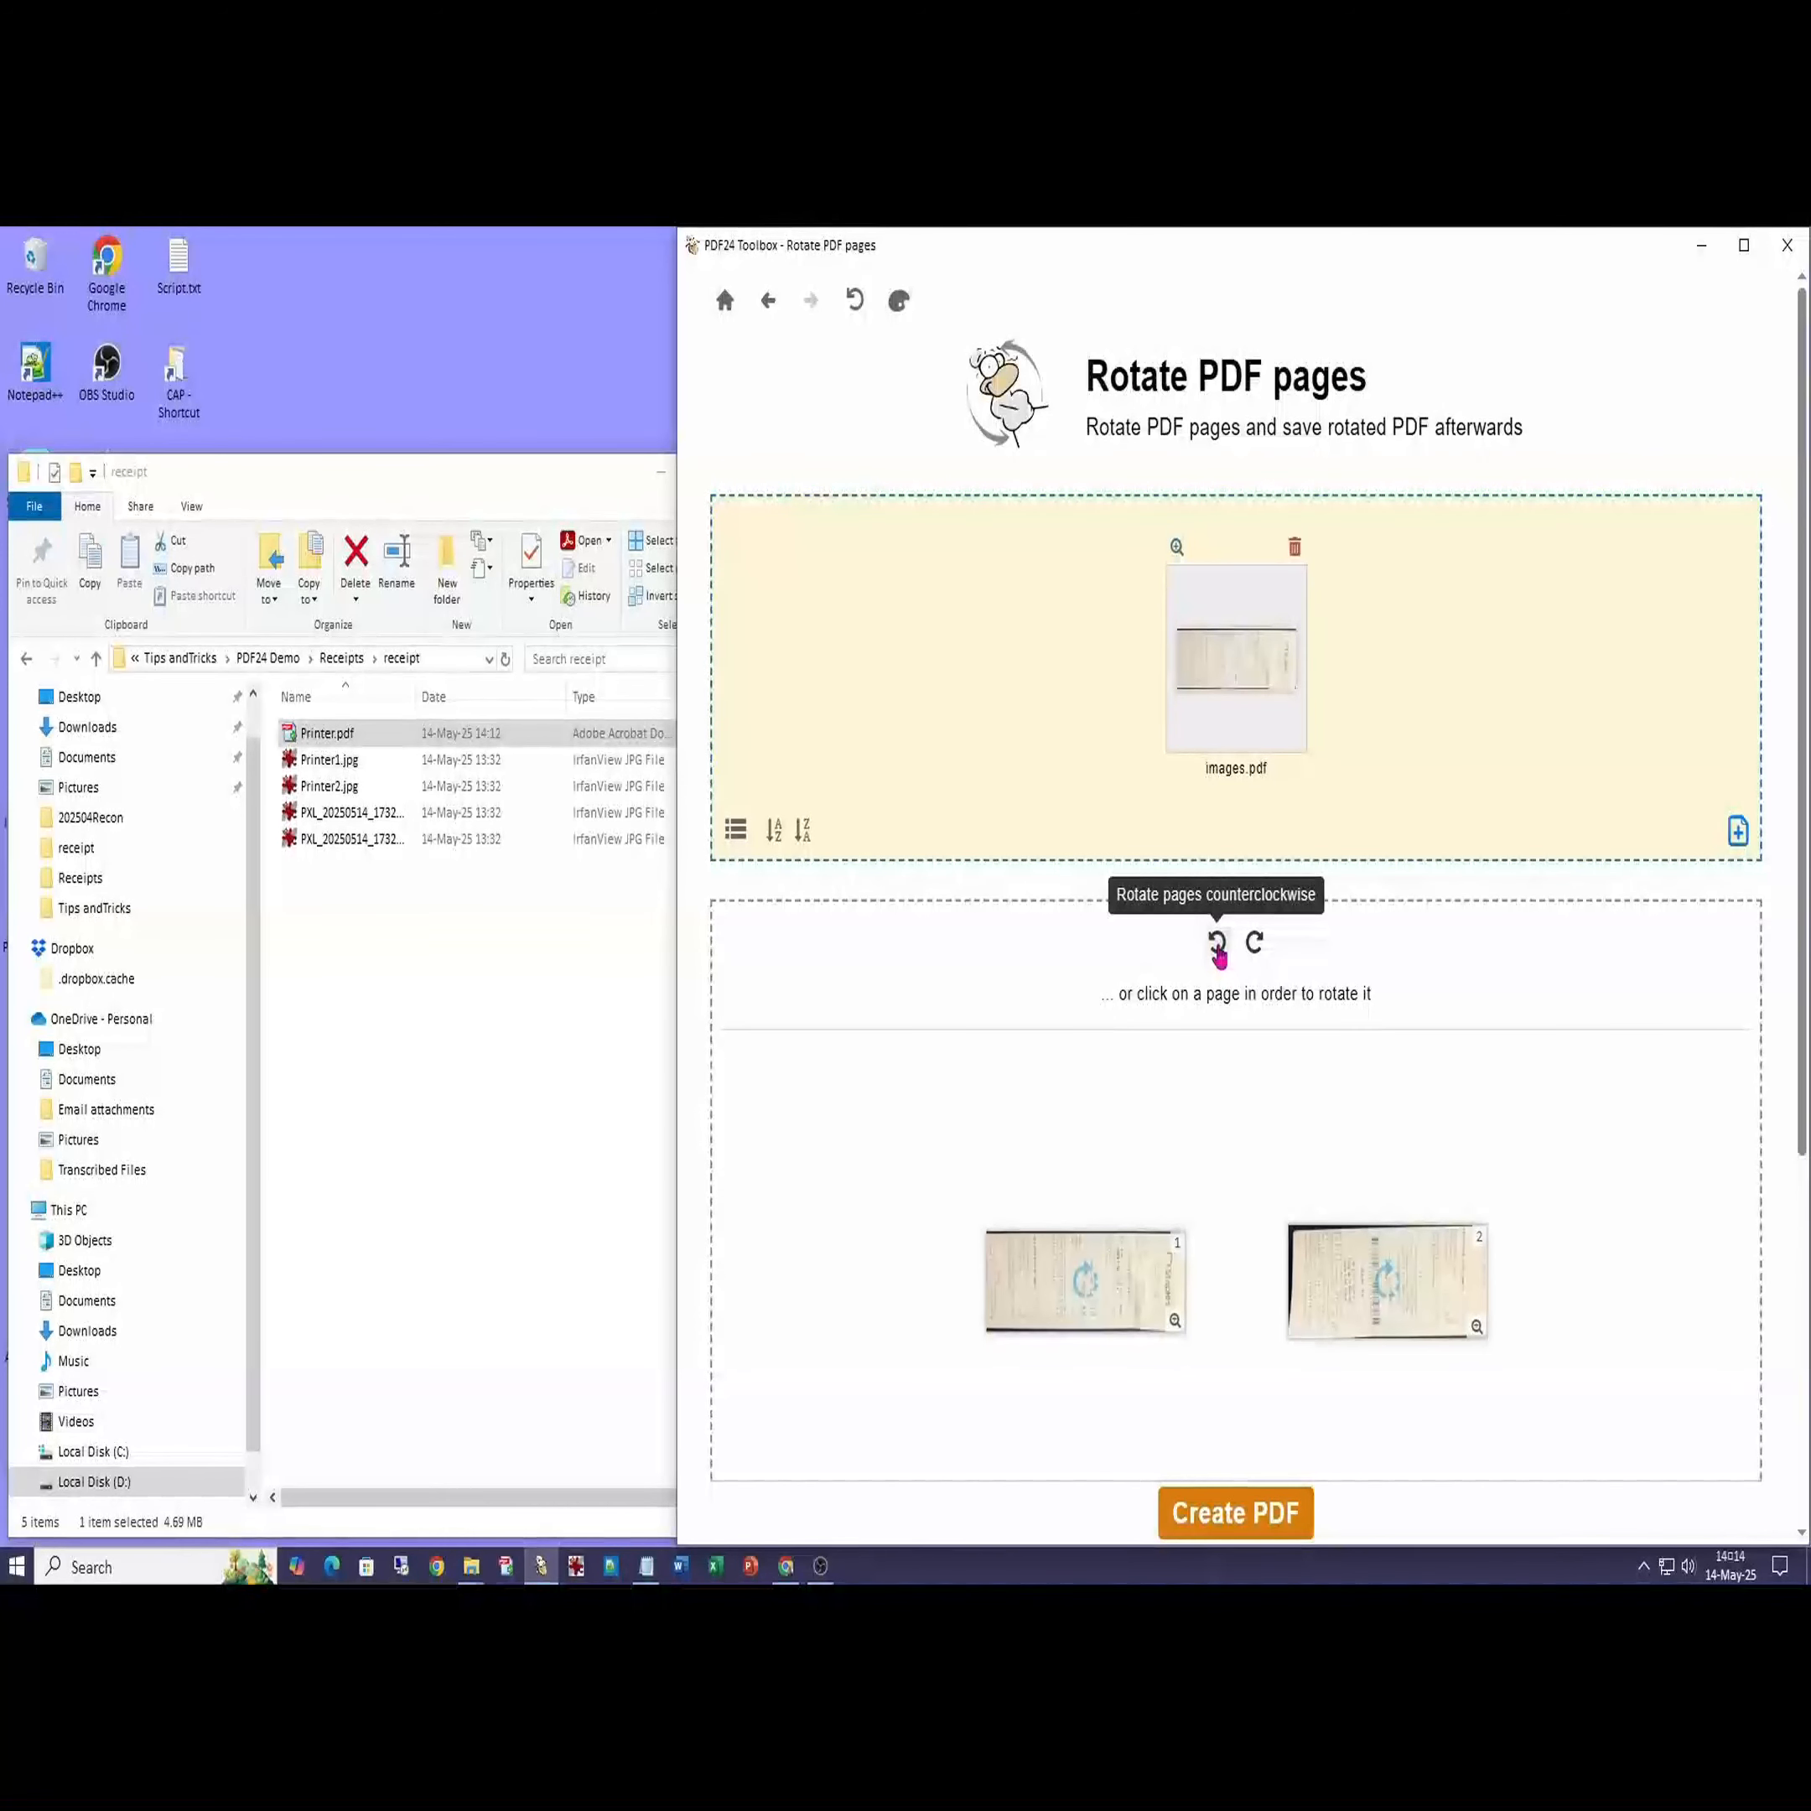
pyautogui.click(1217, 943)
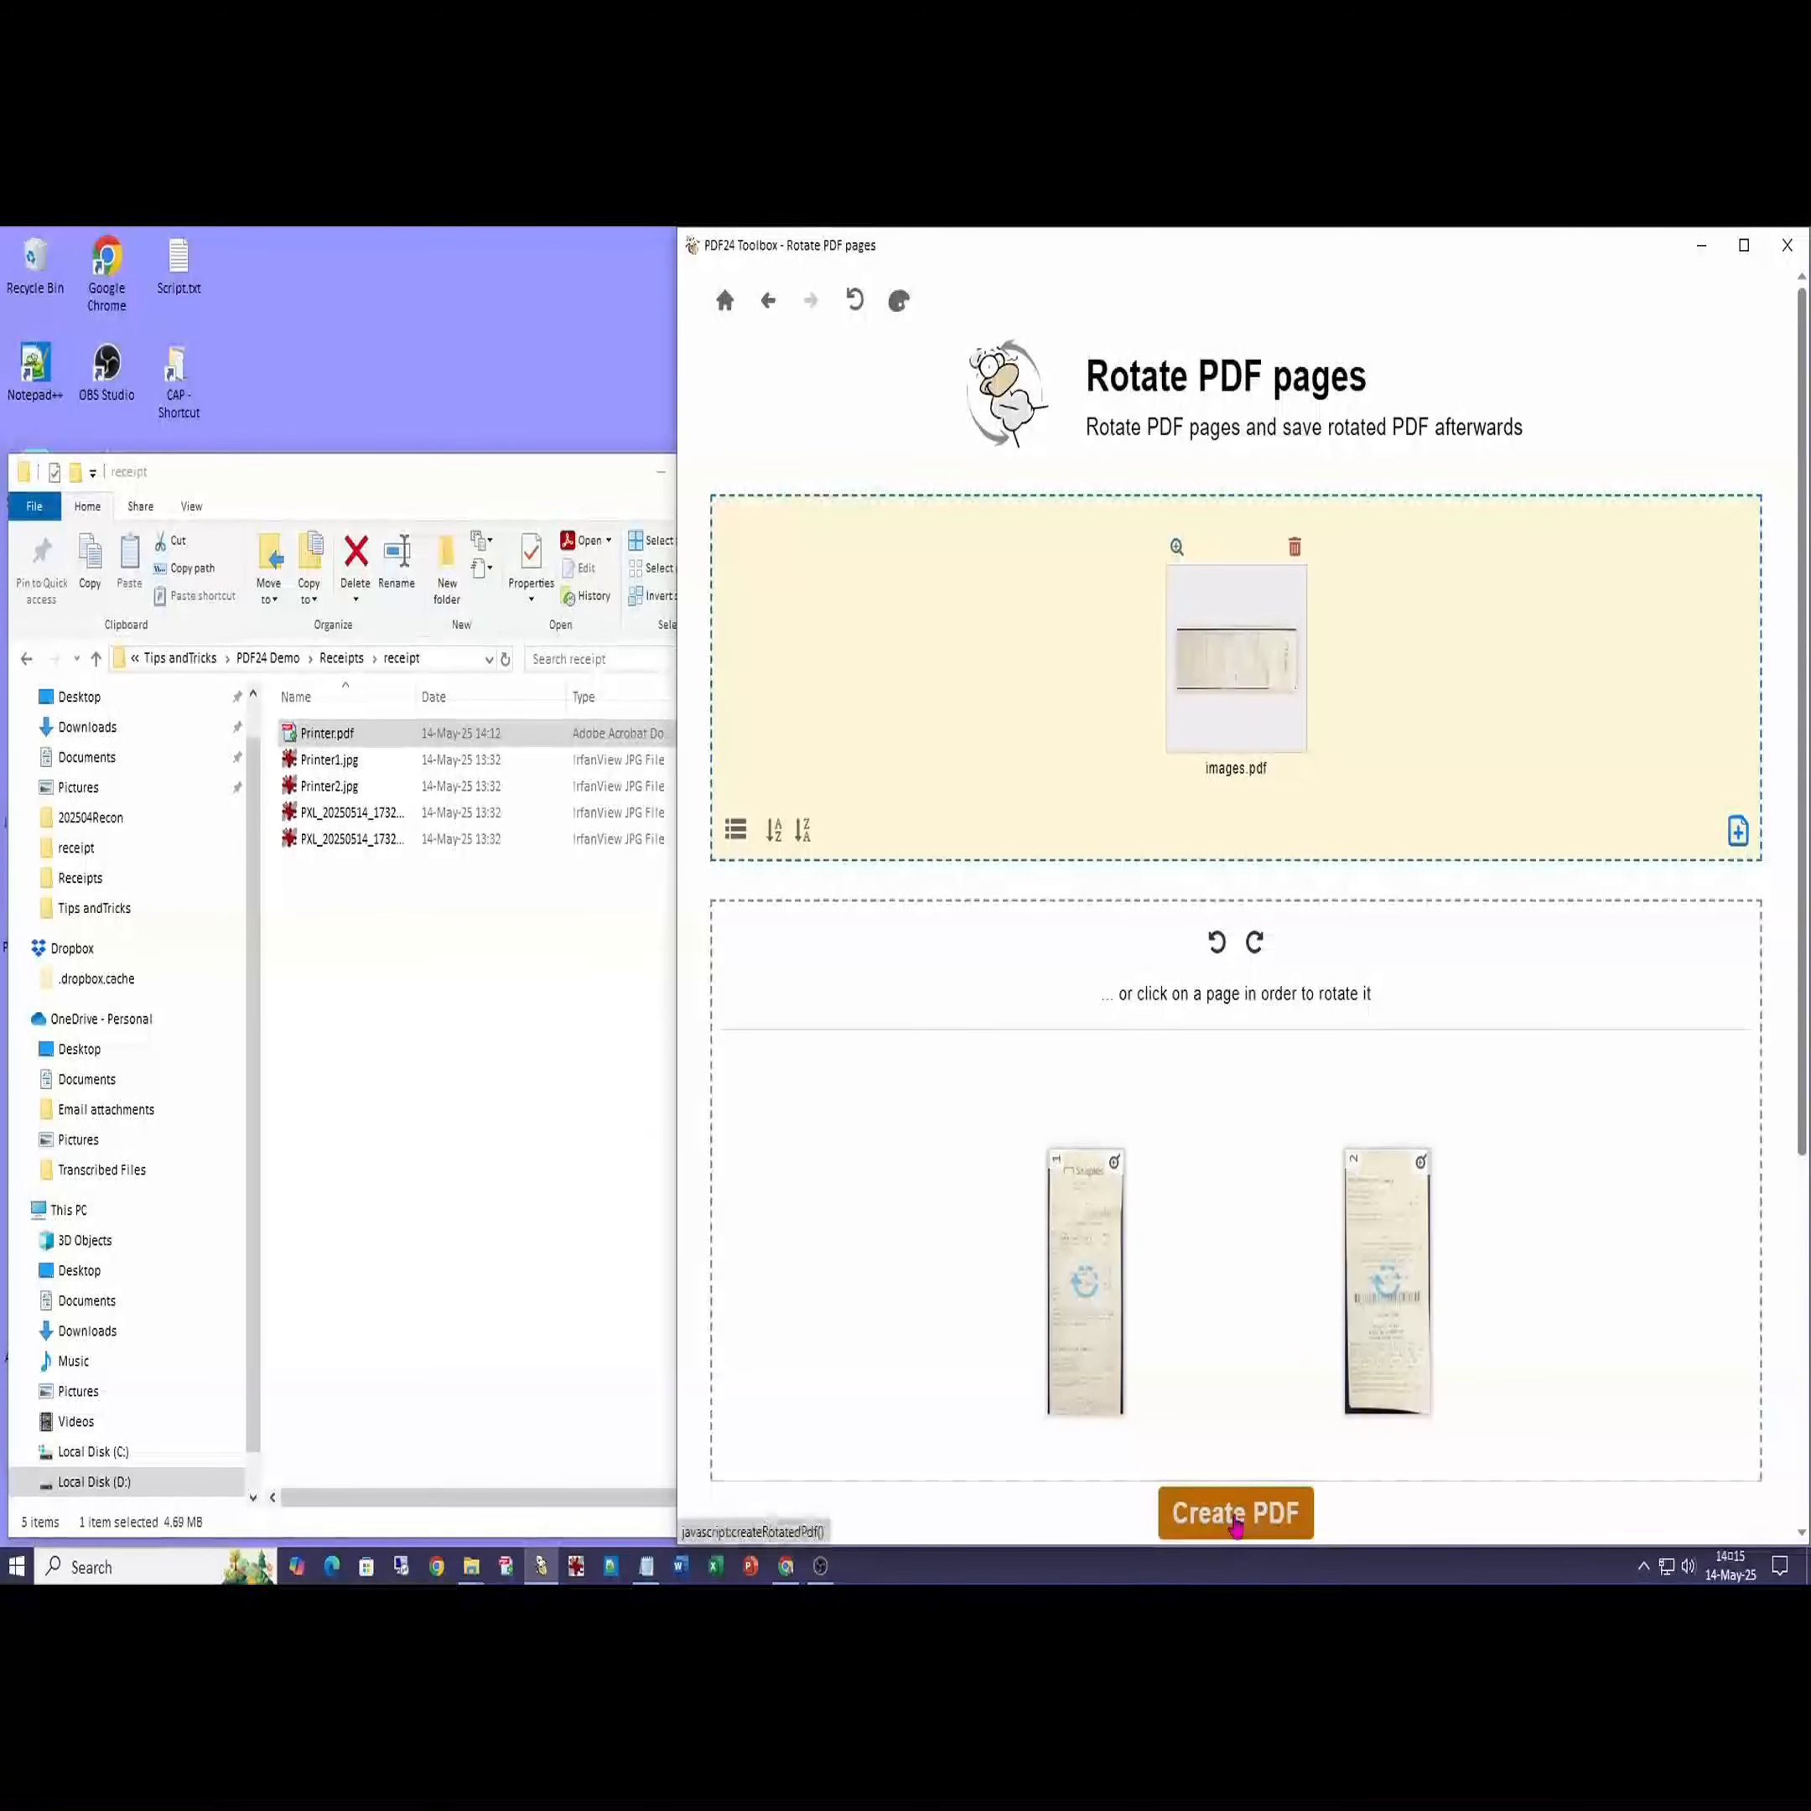
pyautogui.click(1234, 1514)
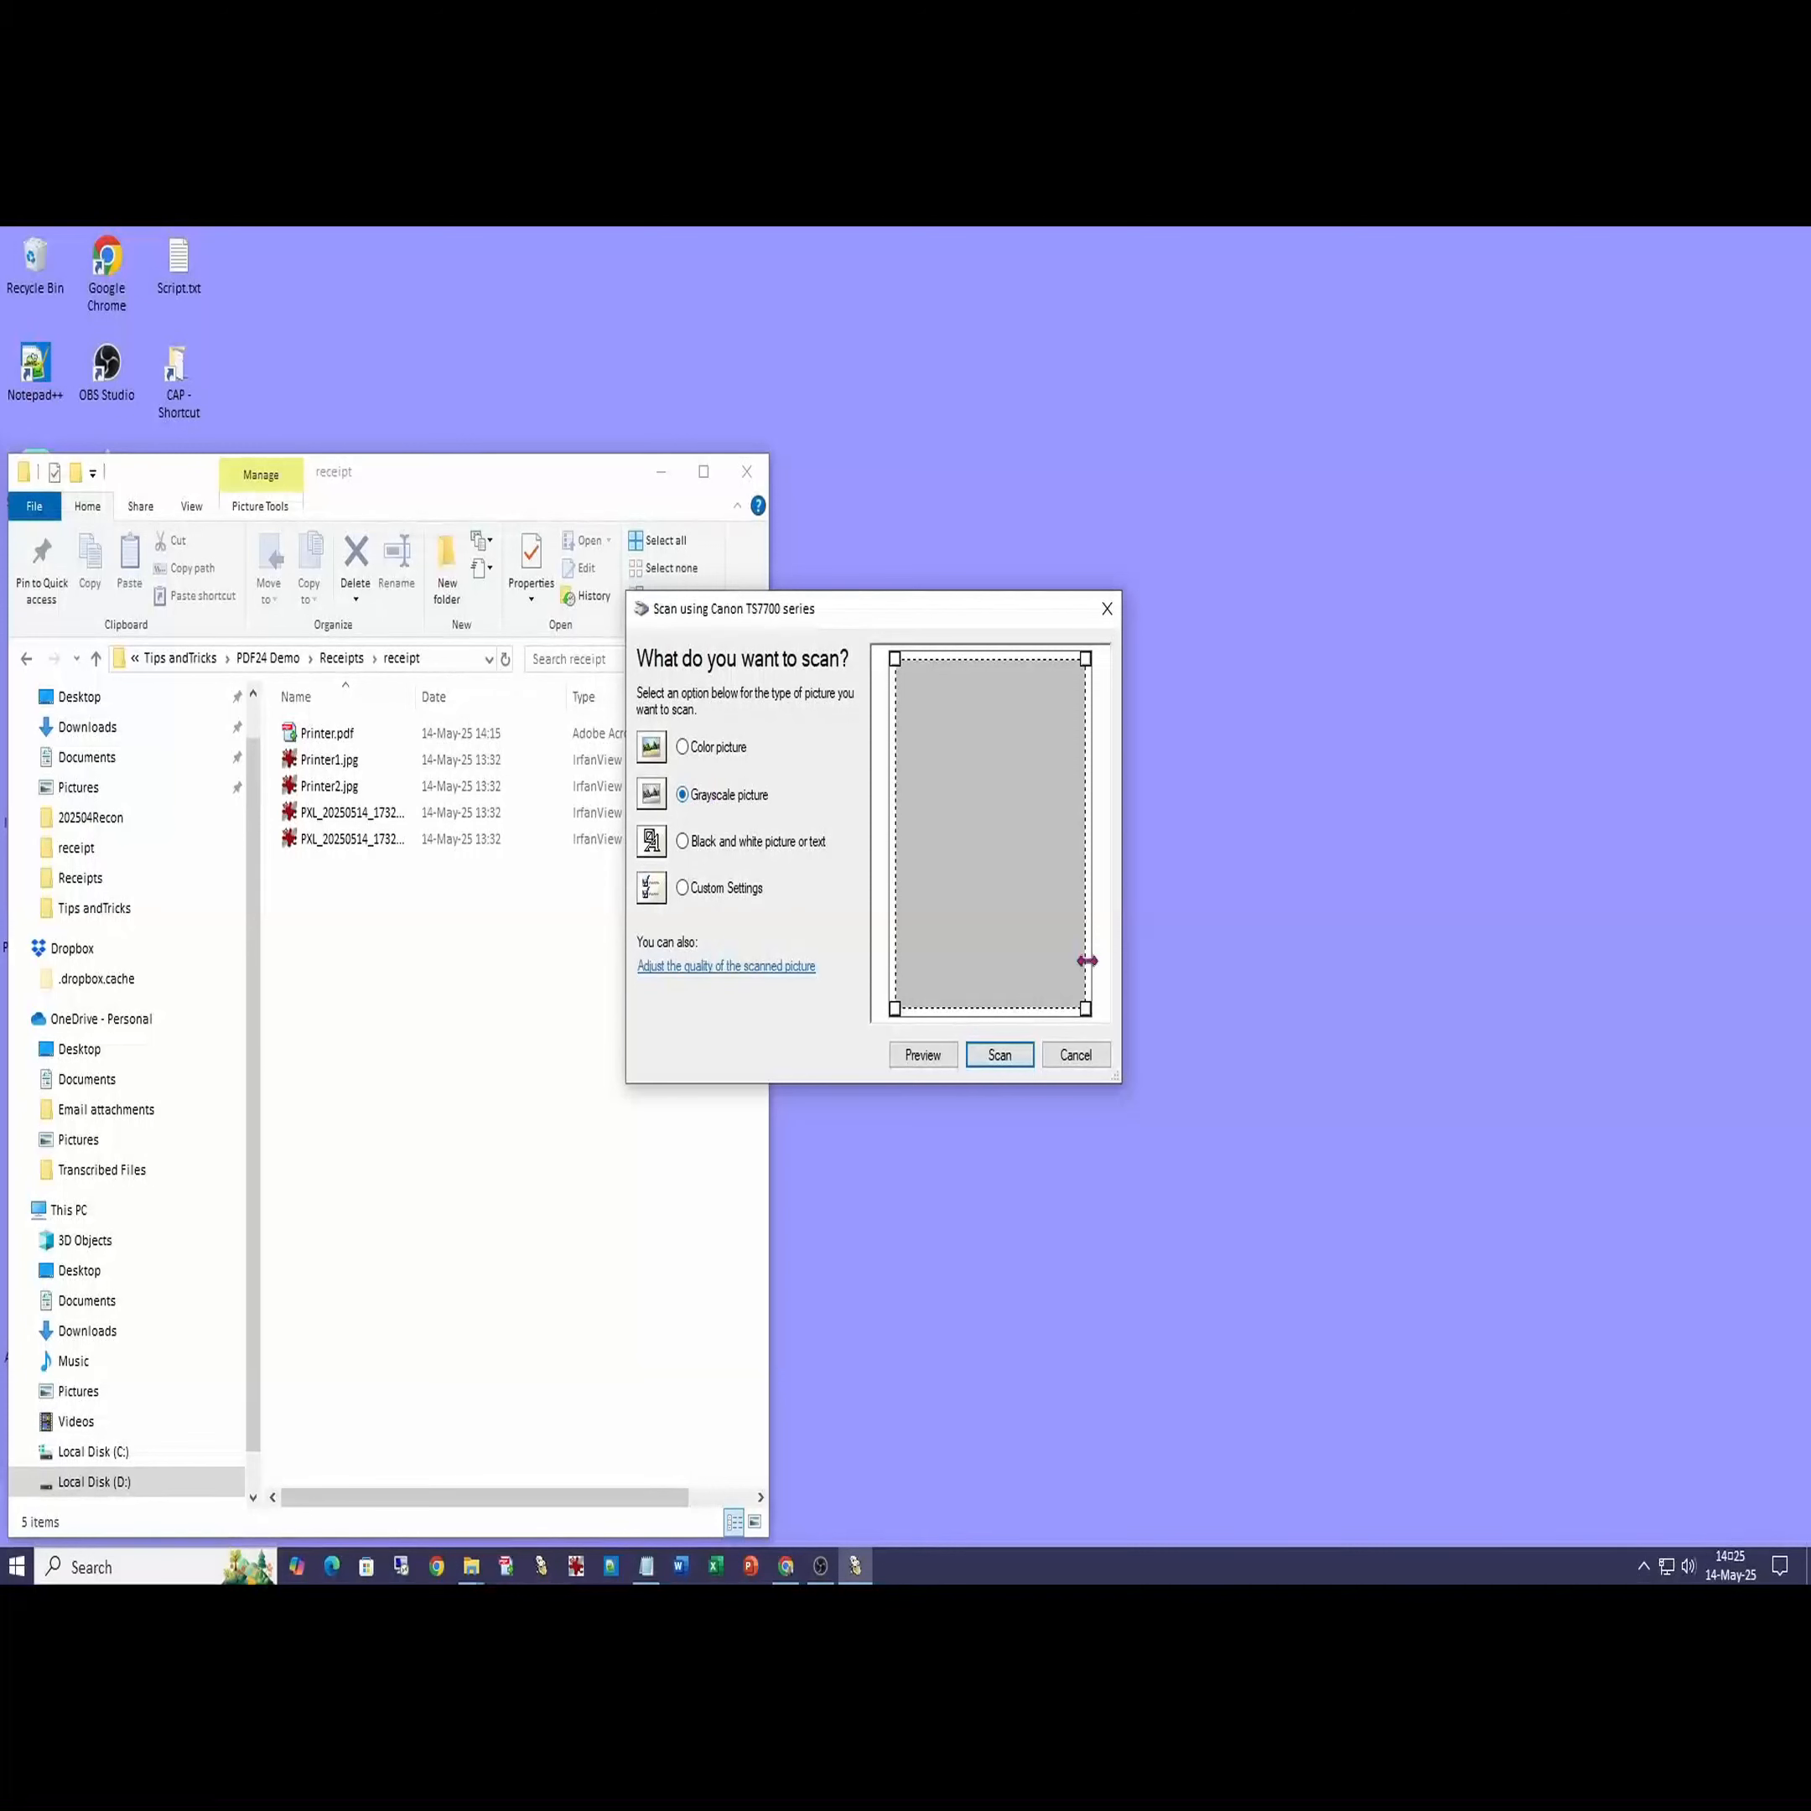
# - Preview the scanner bed, stretch the scan area around the receipt, and scan it
pyautogui.click(922, 1055)
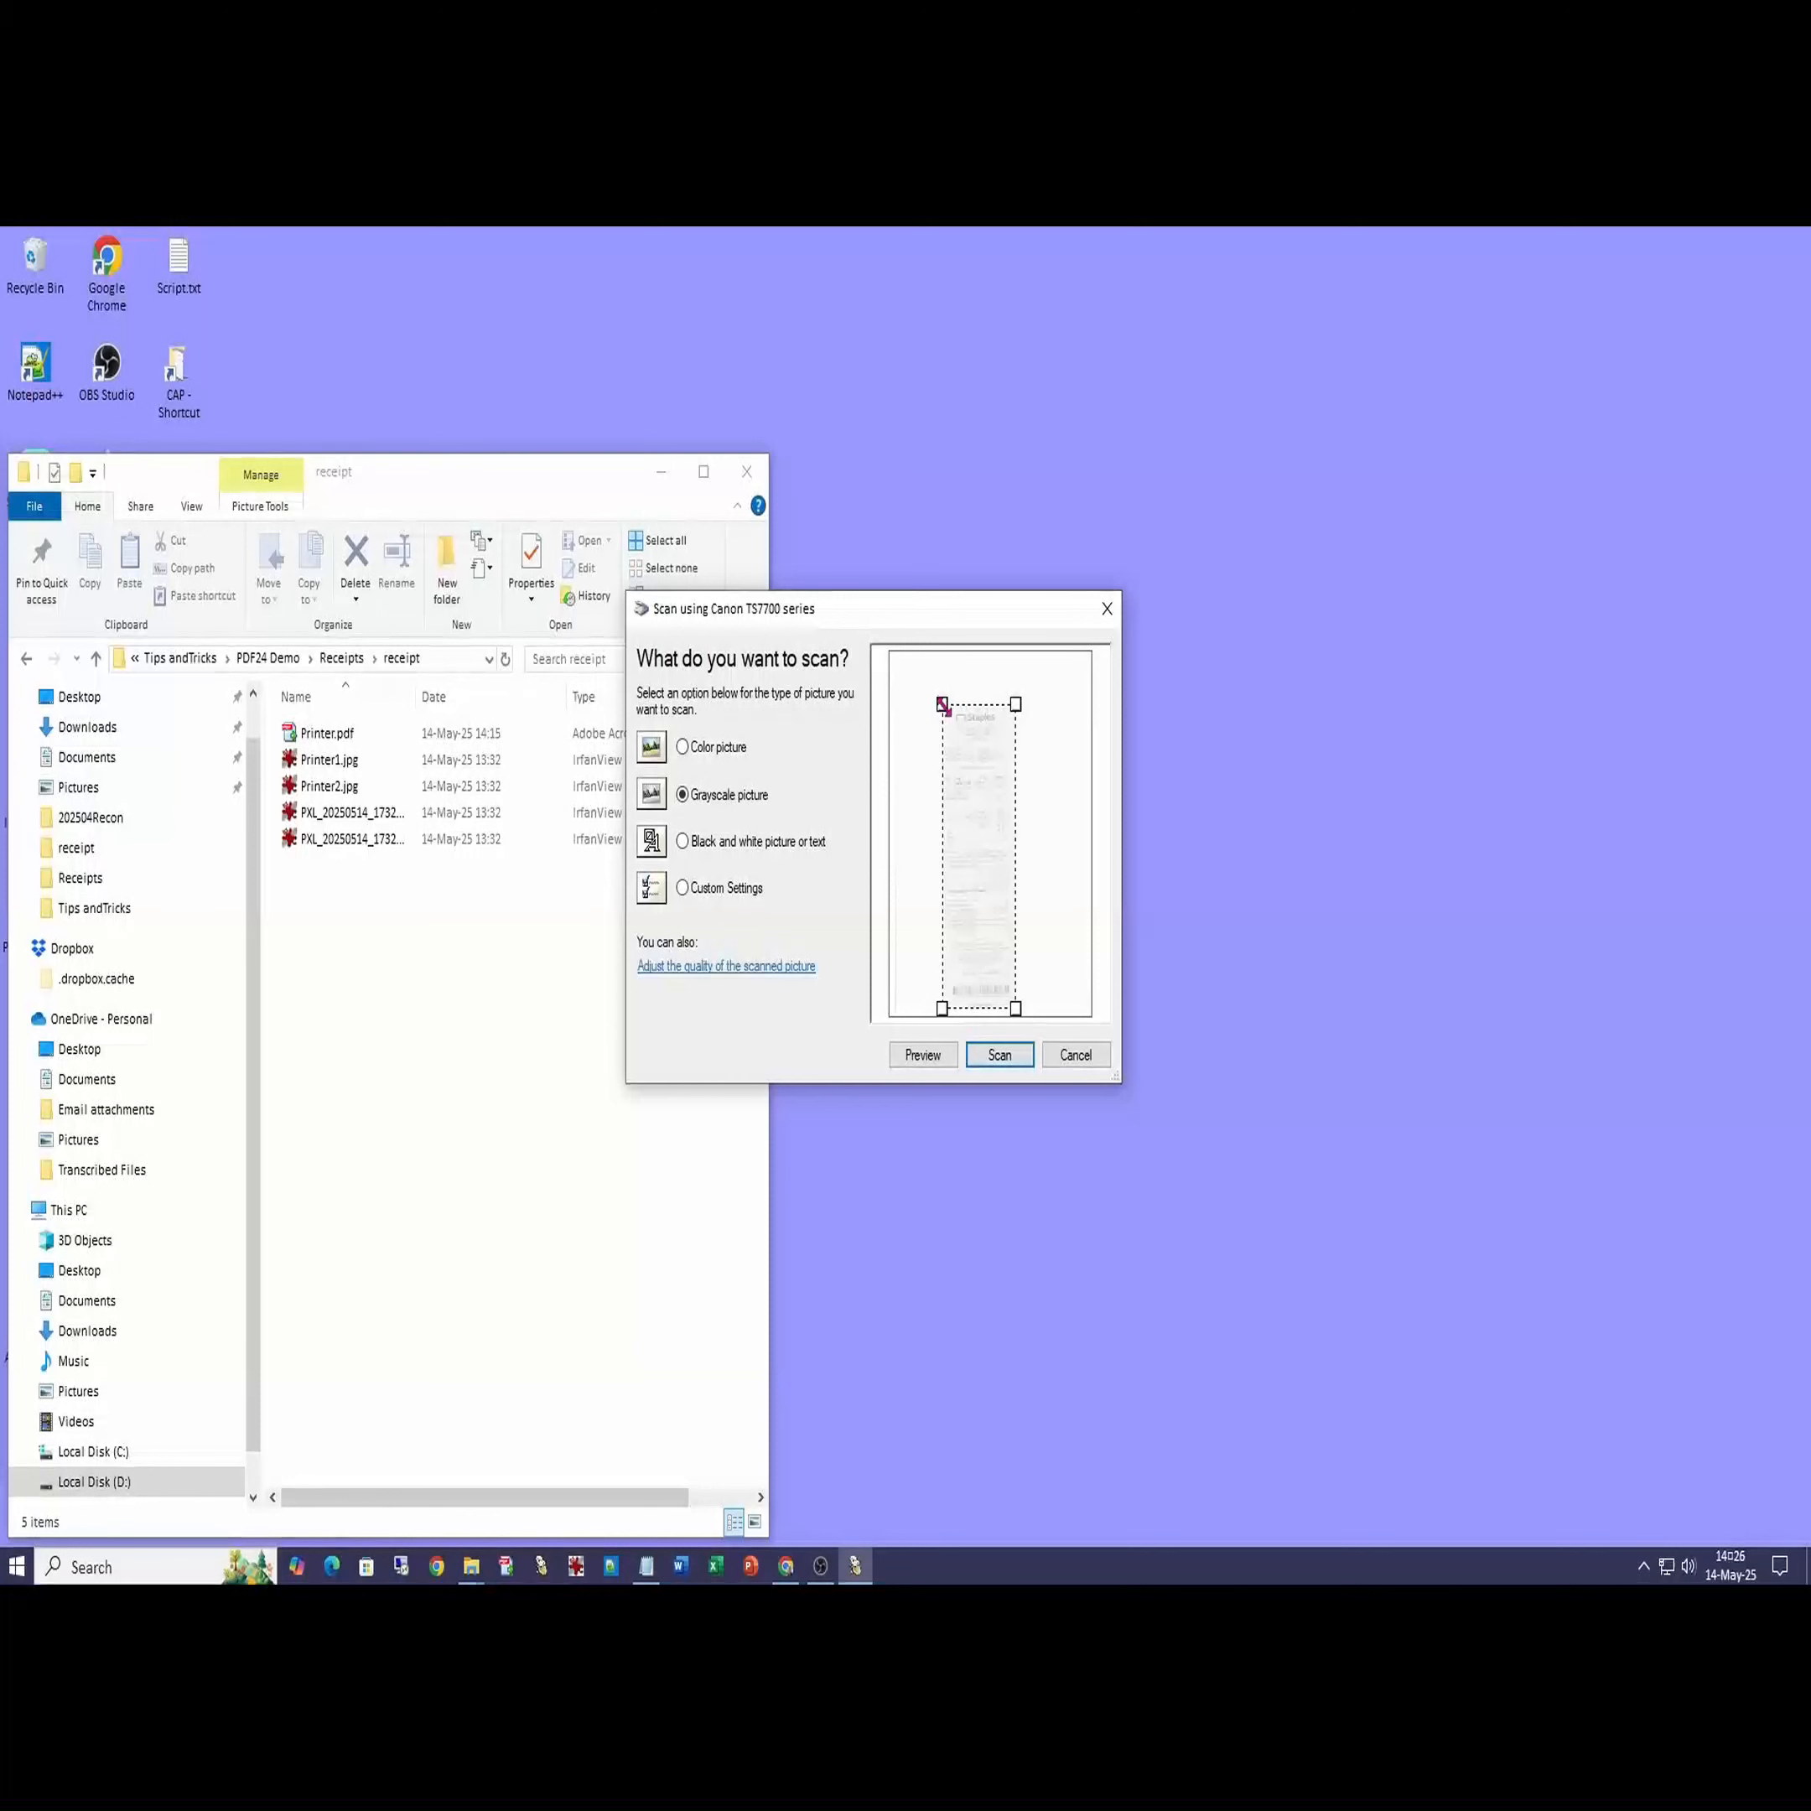
pyautogui.moveTo(942, 705); pyautogui.dragTo(941, 678)
pyautogui.moveTo(1014, 1011); pyautogui.dragTo(1018, 1011)
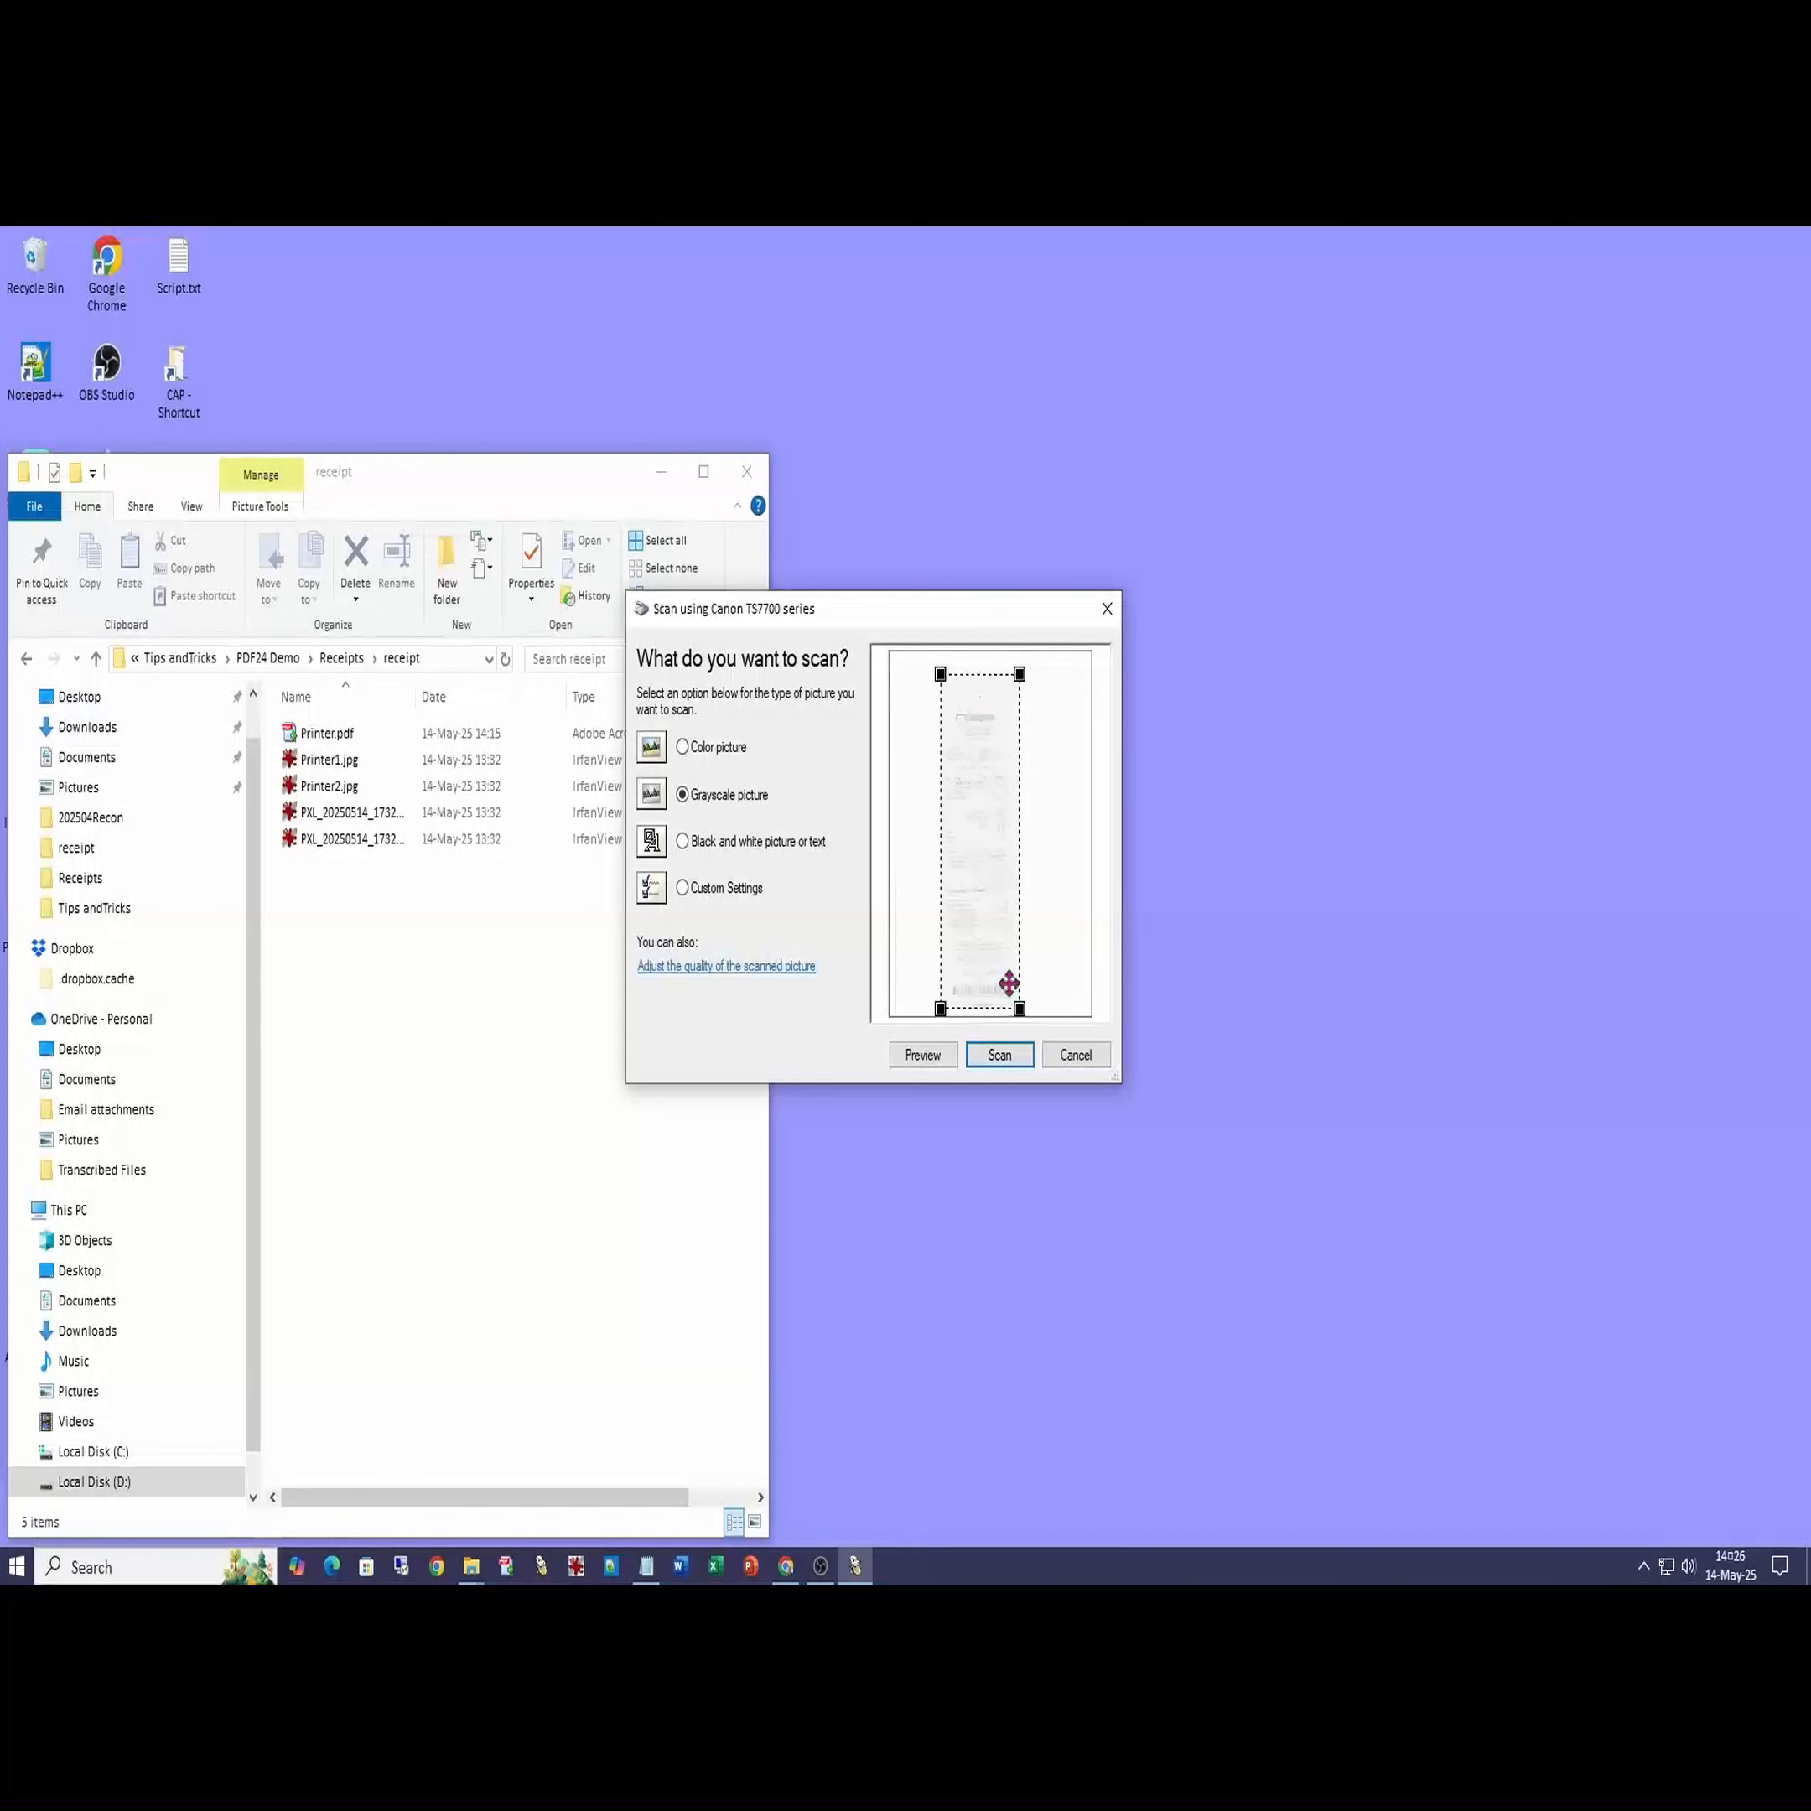
pyautogui.click(1000, 1055)
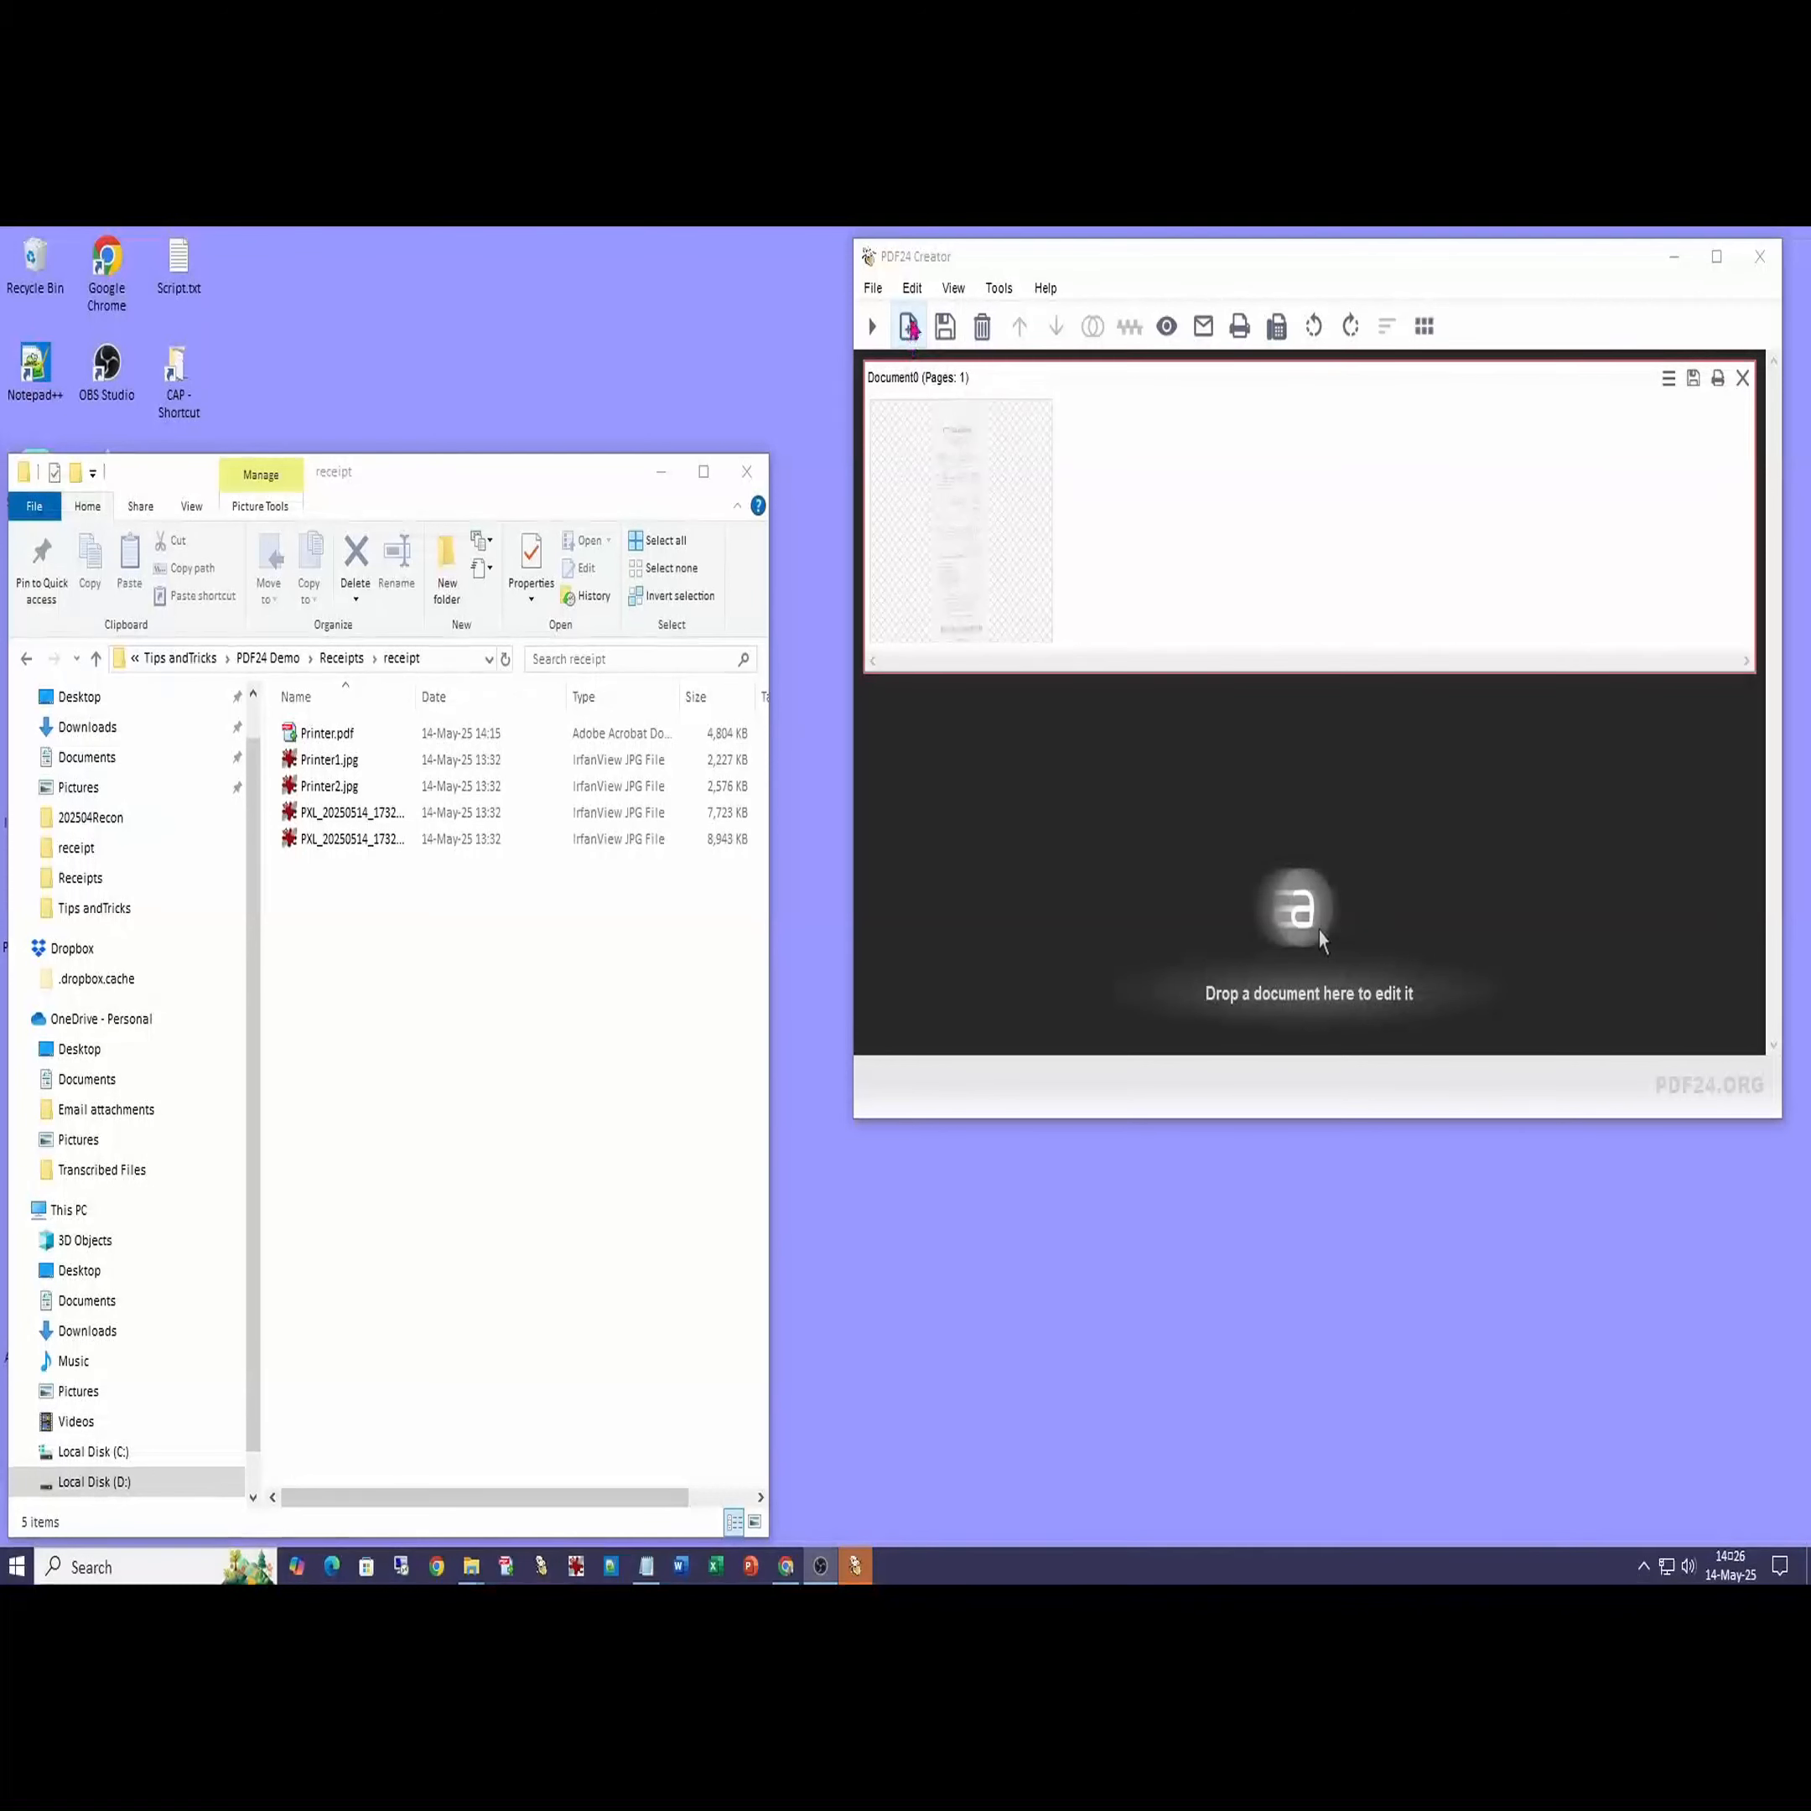
# - Add a page from the WIA-Canon TS7700 scanner, framing the receipt strip before scanning
pyautogui.click(908, 329)
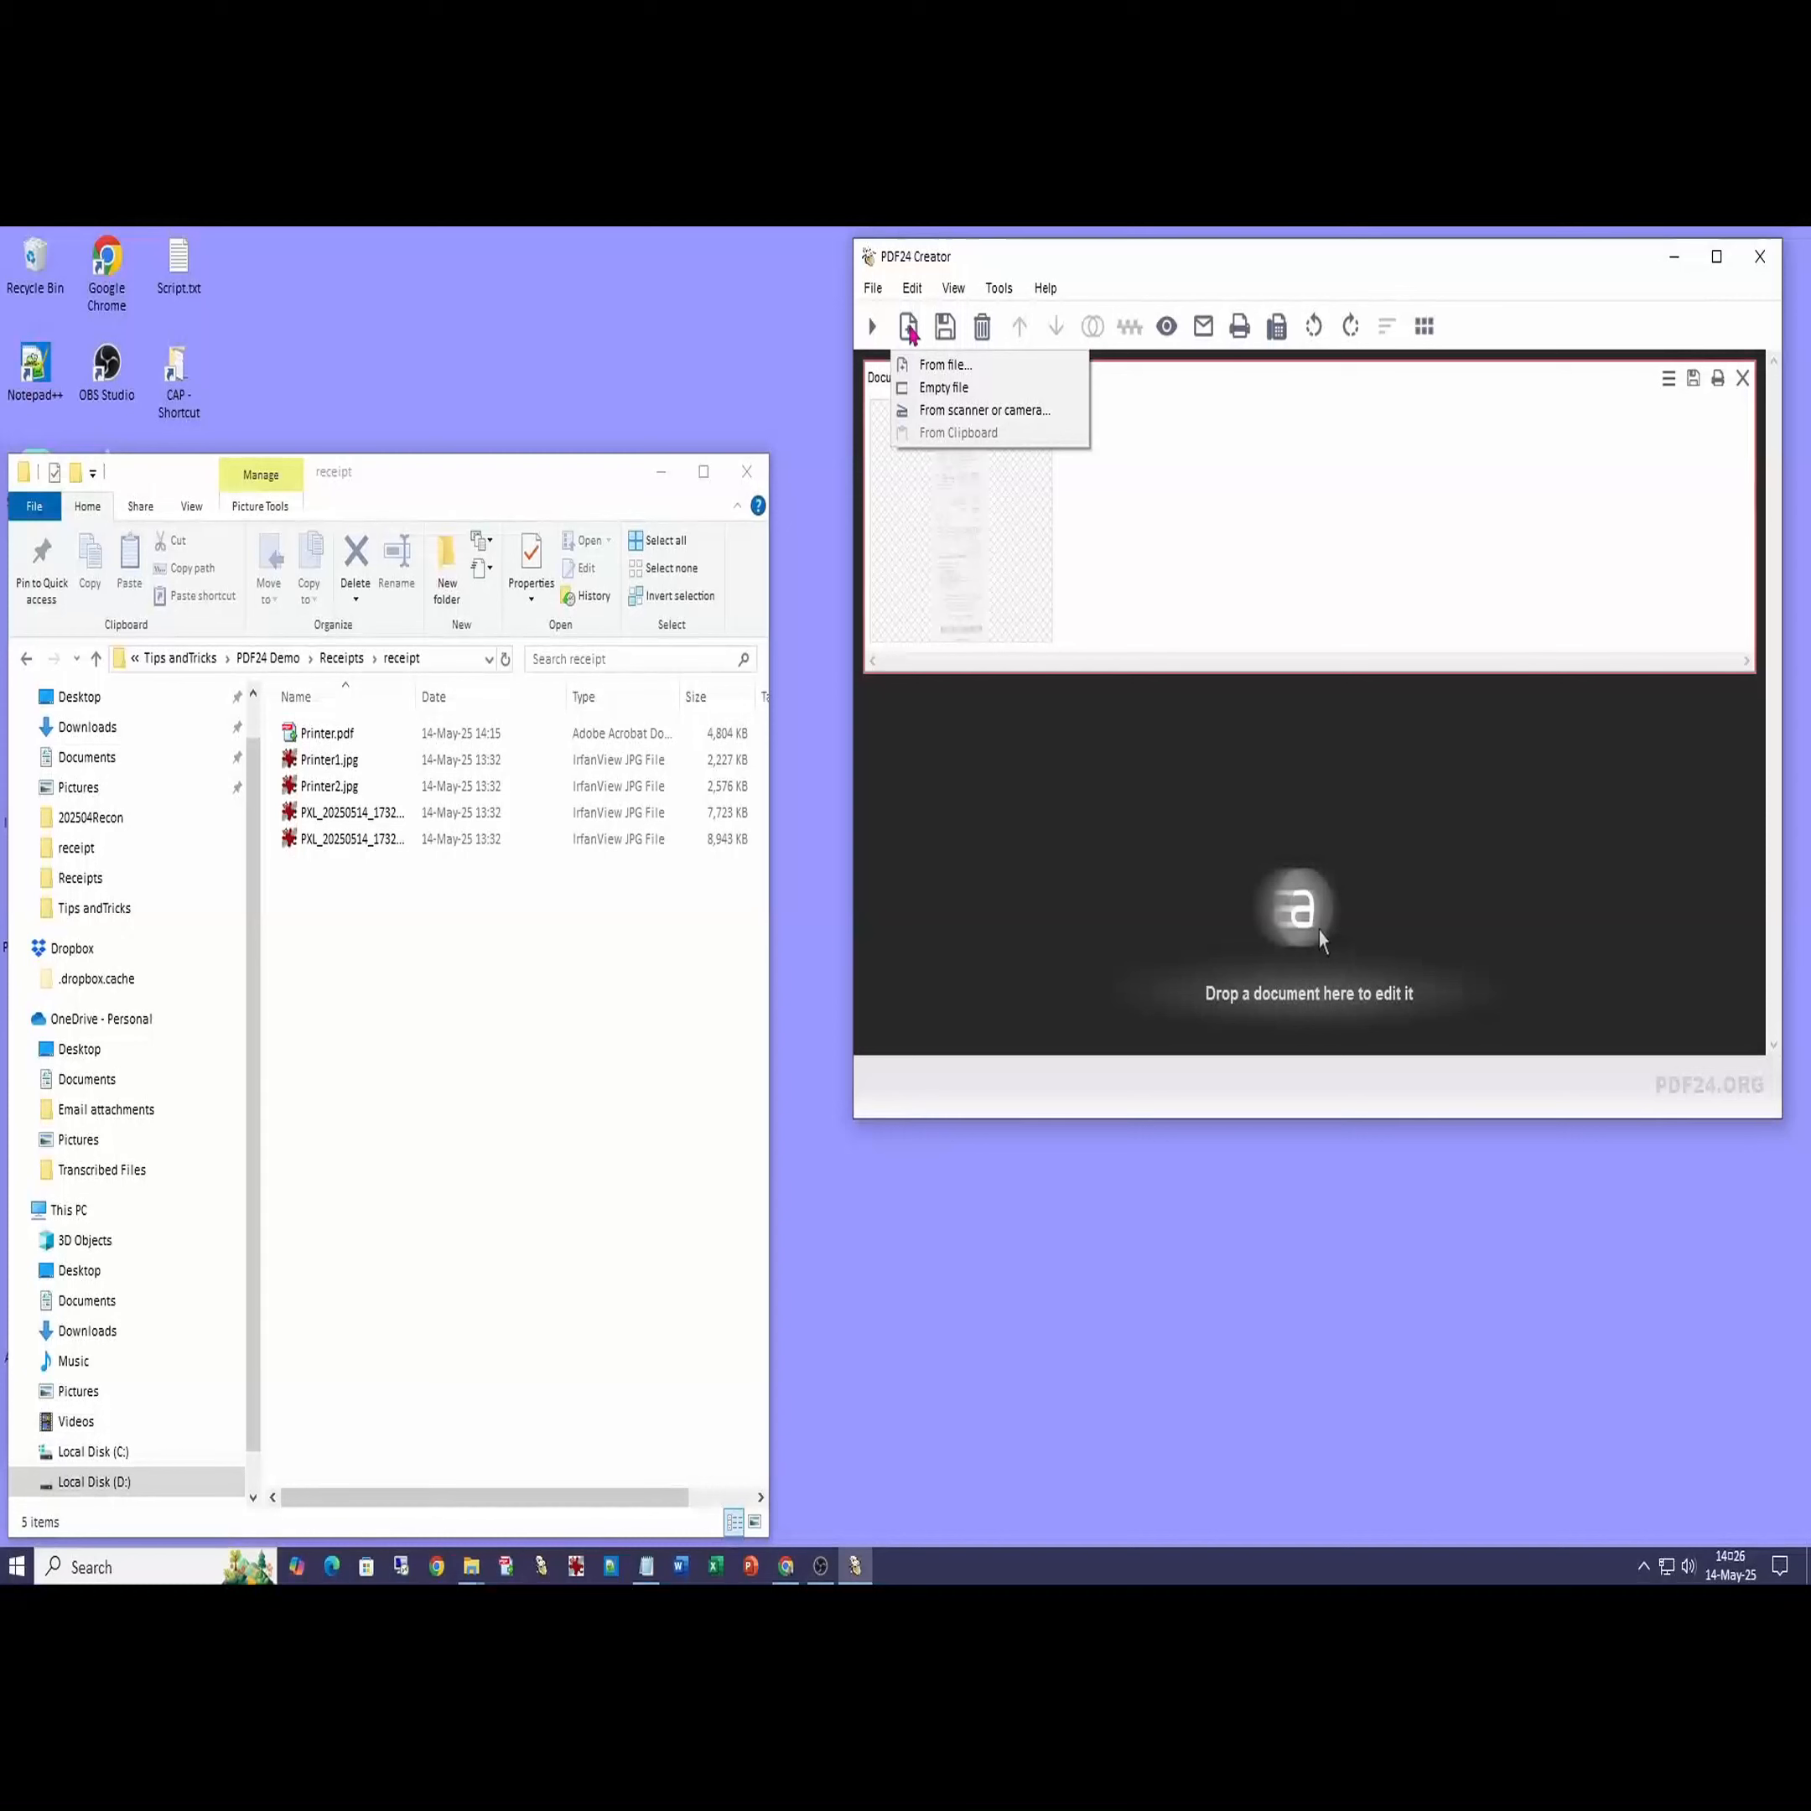
pyautogui.click(933, 411)
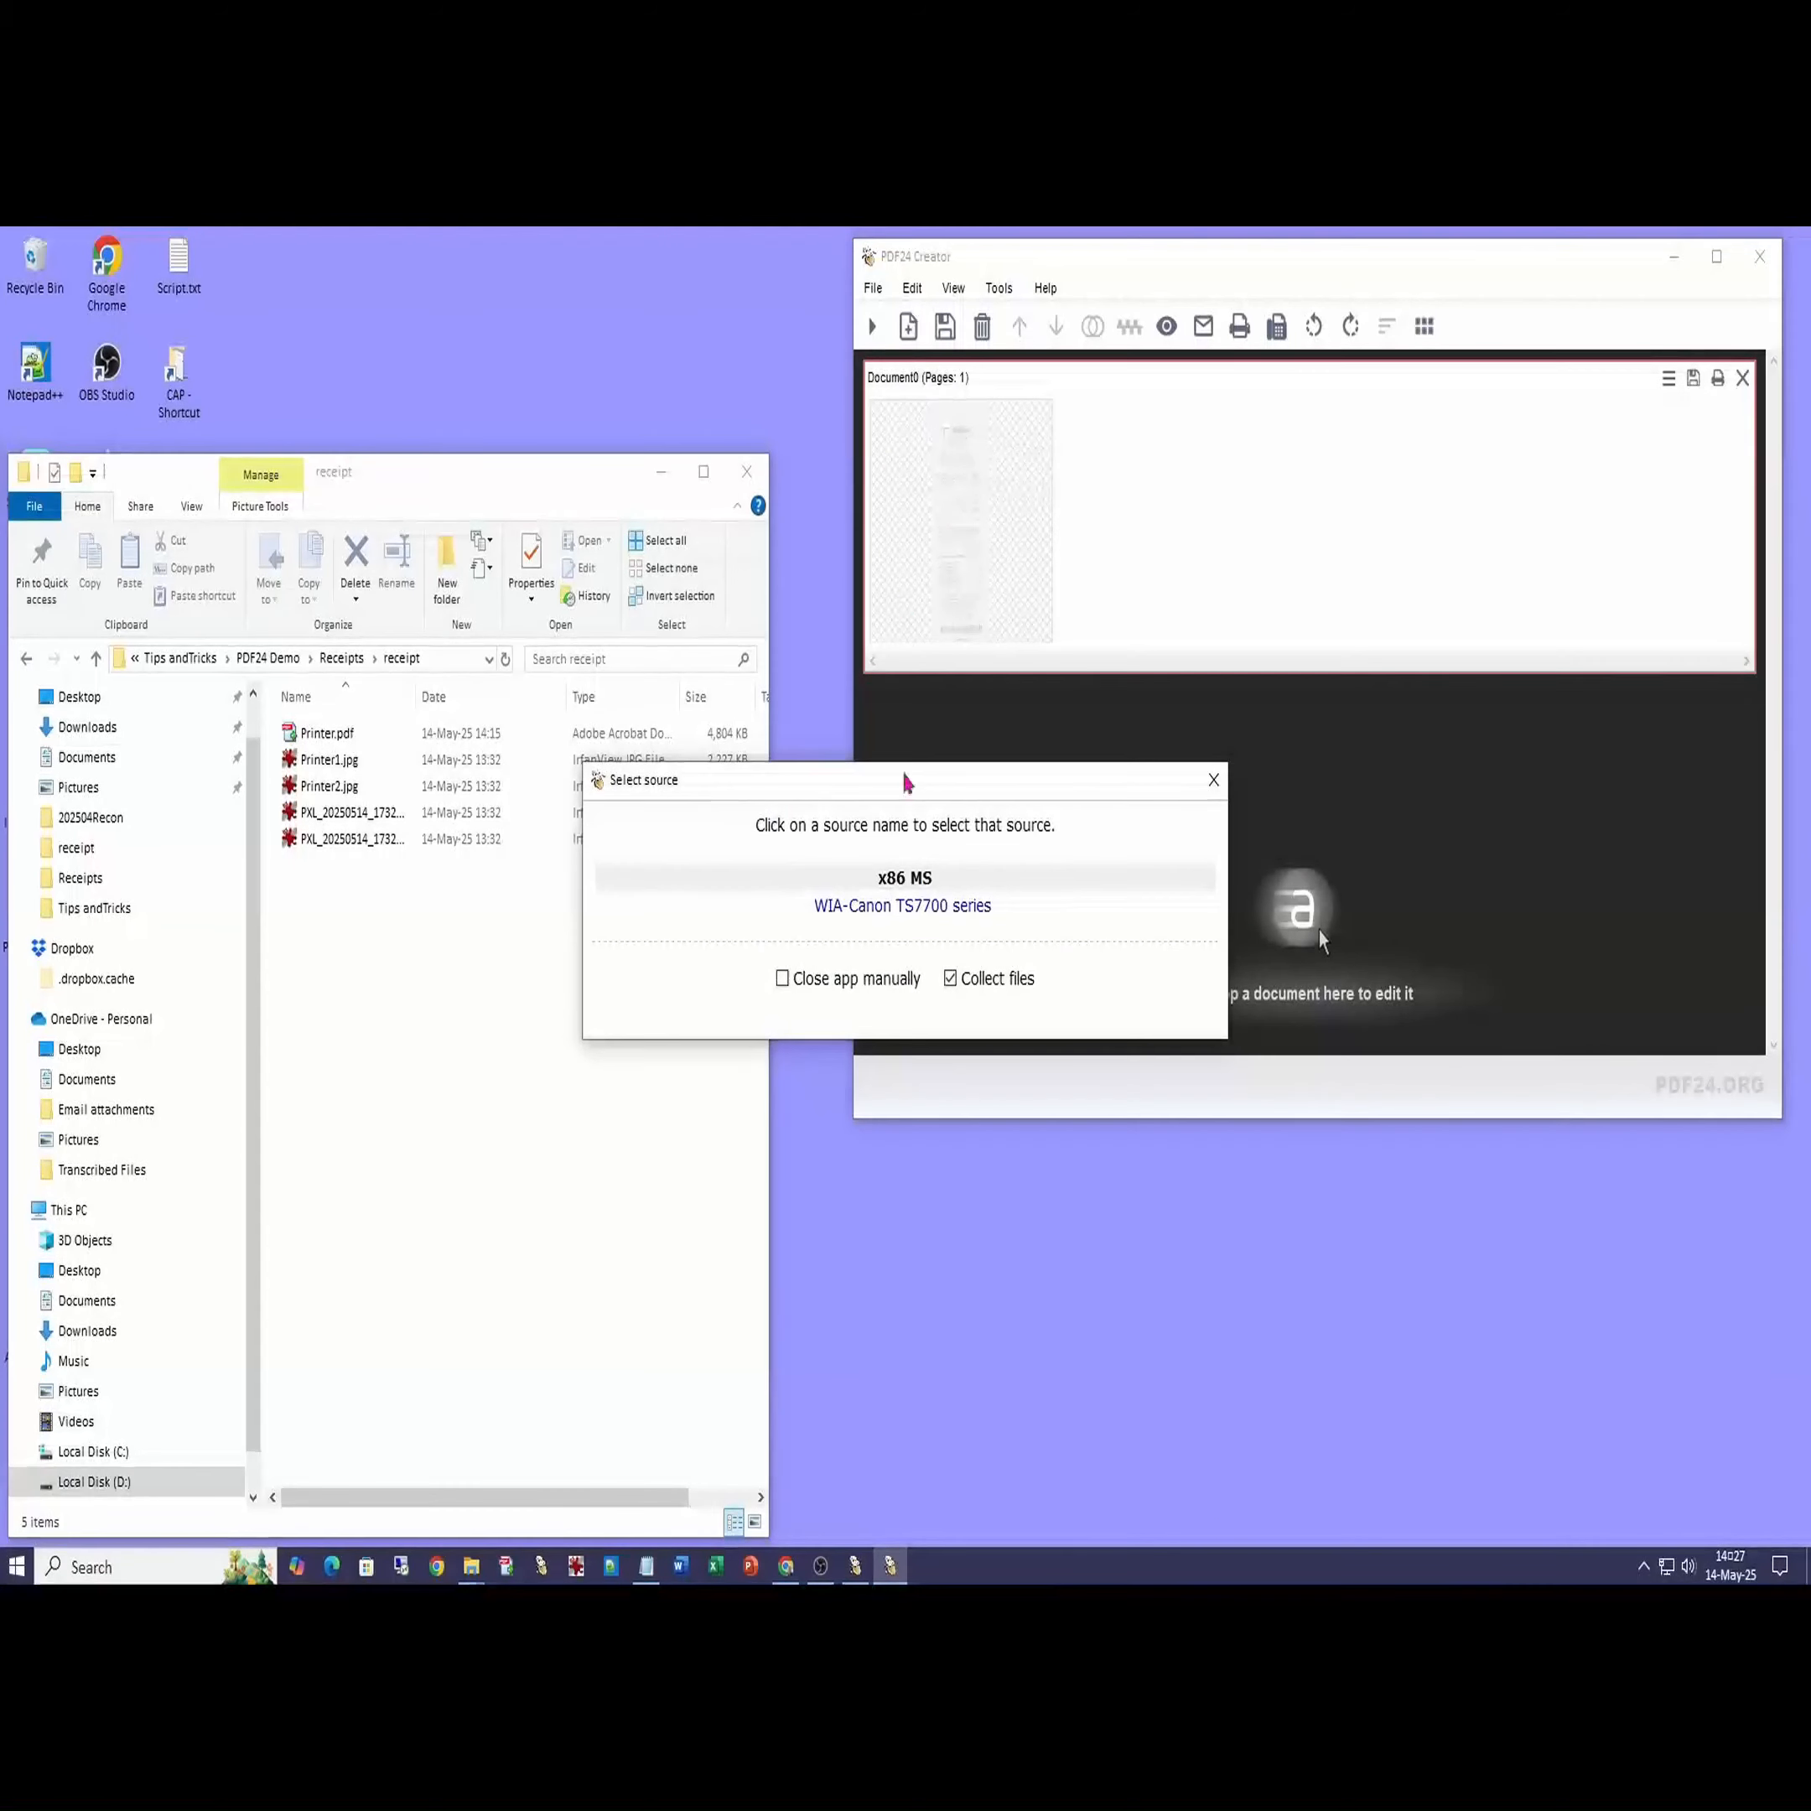
pyautogui.click(894, 914)
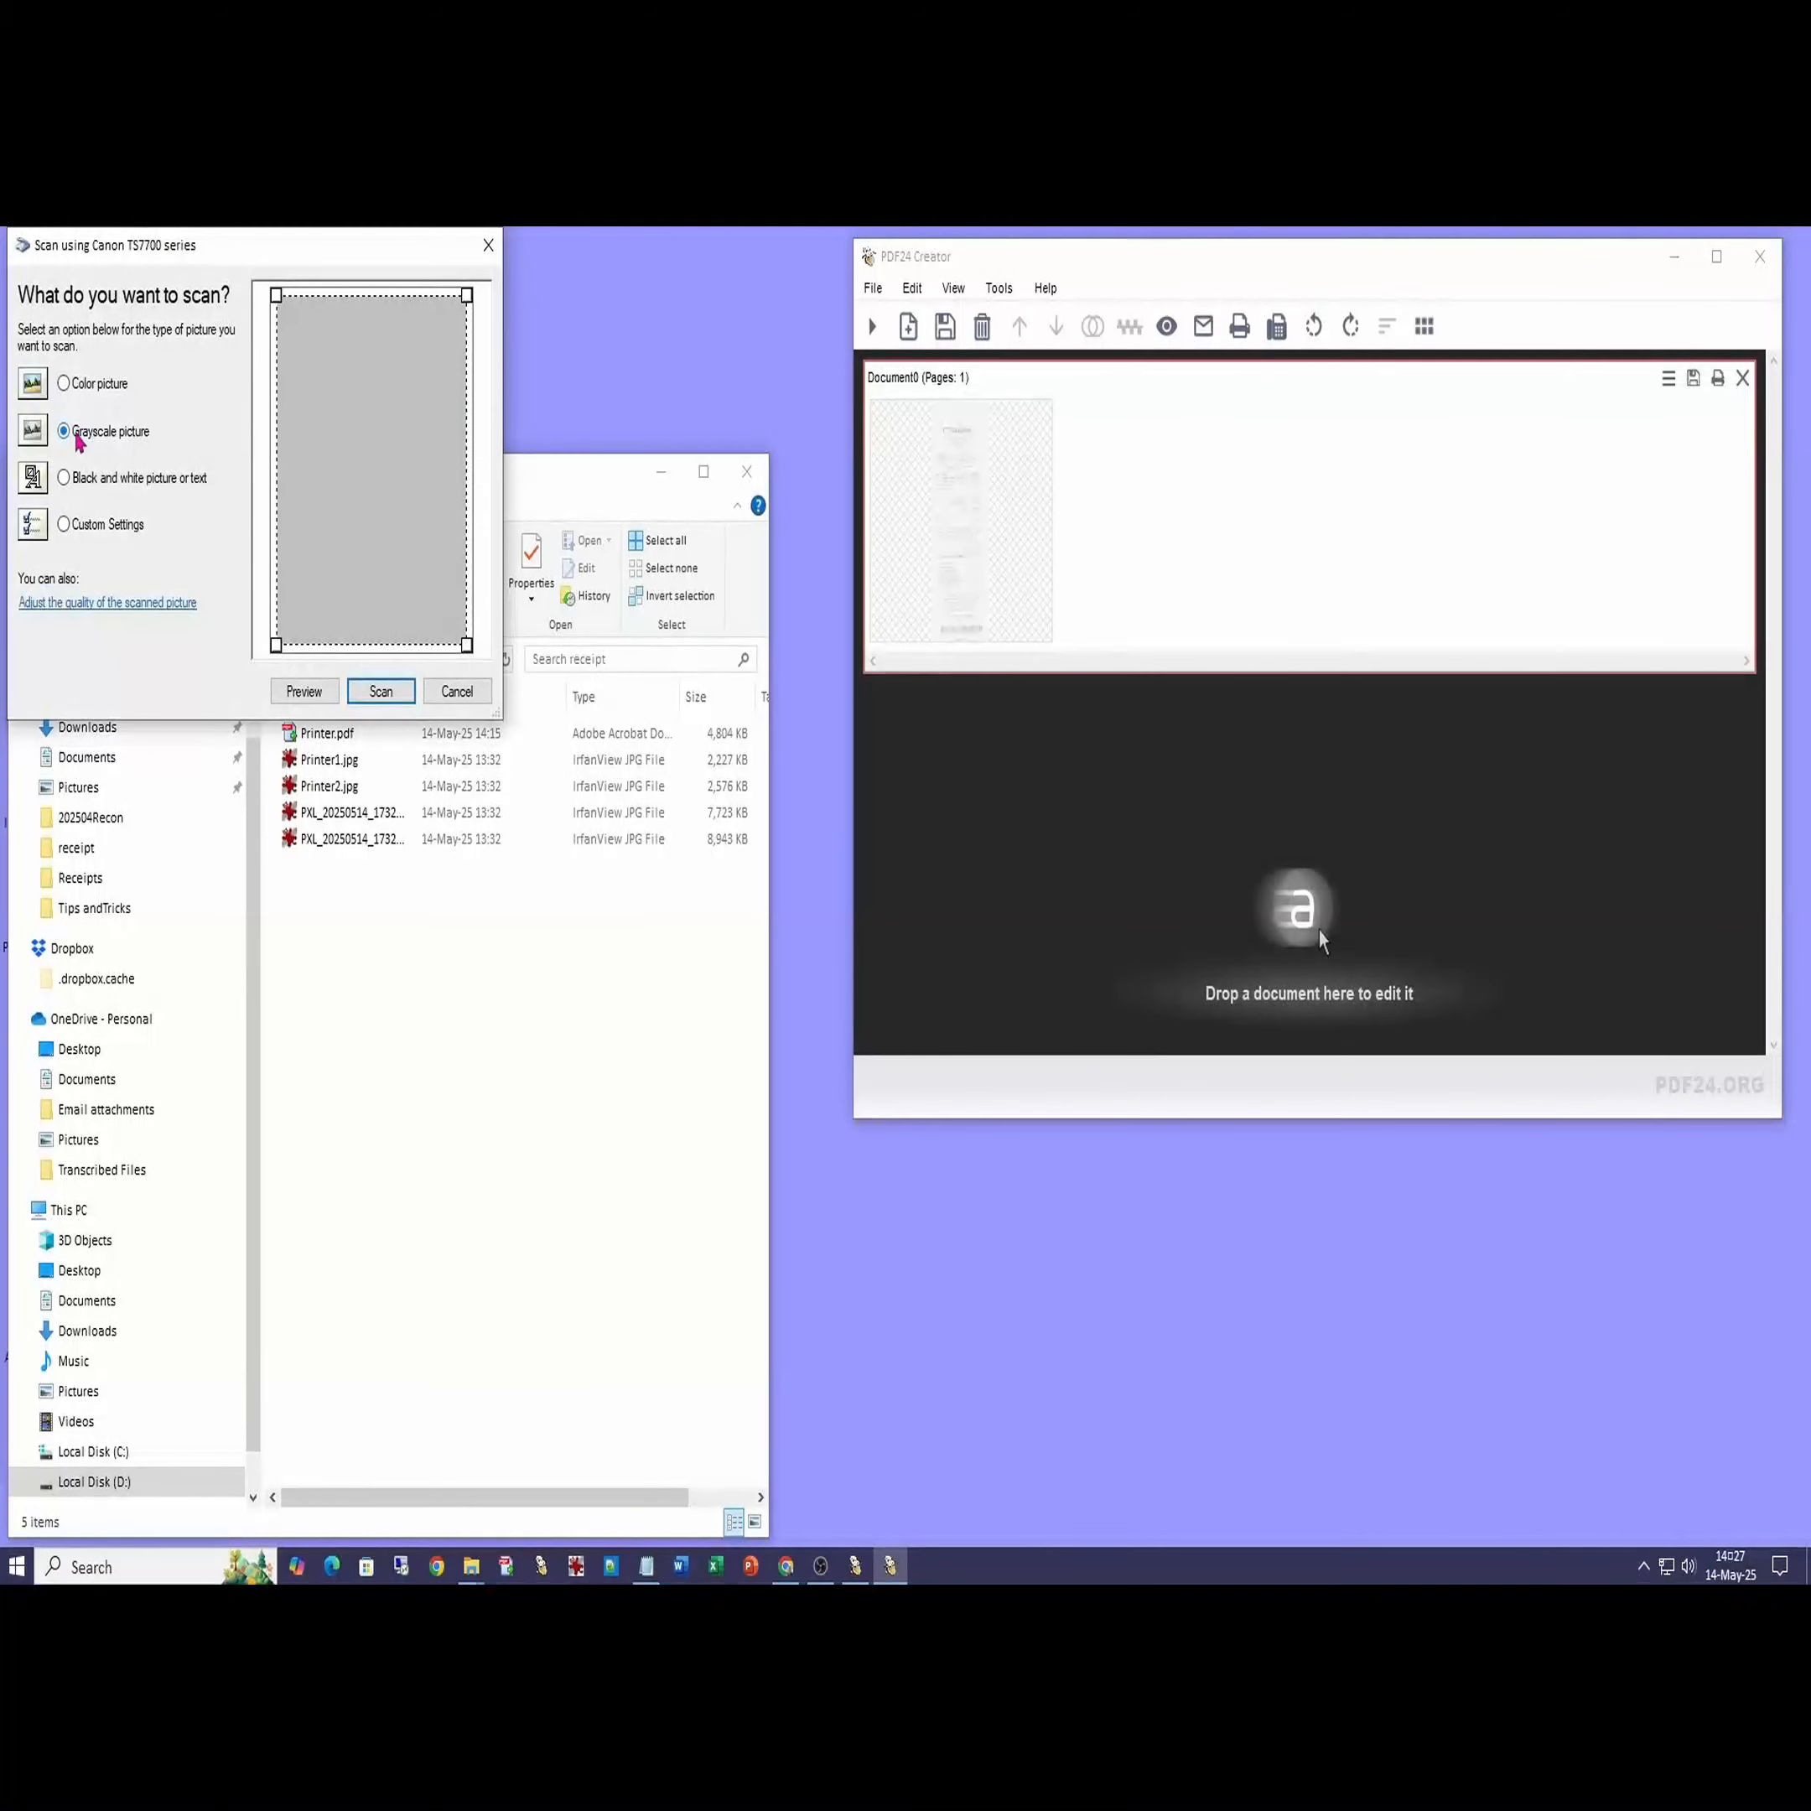
pyautogui.click(304, 692)
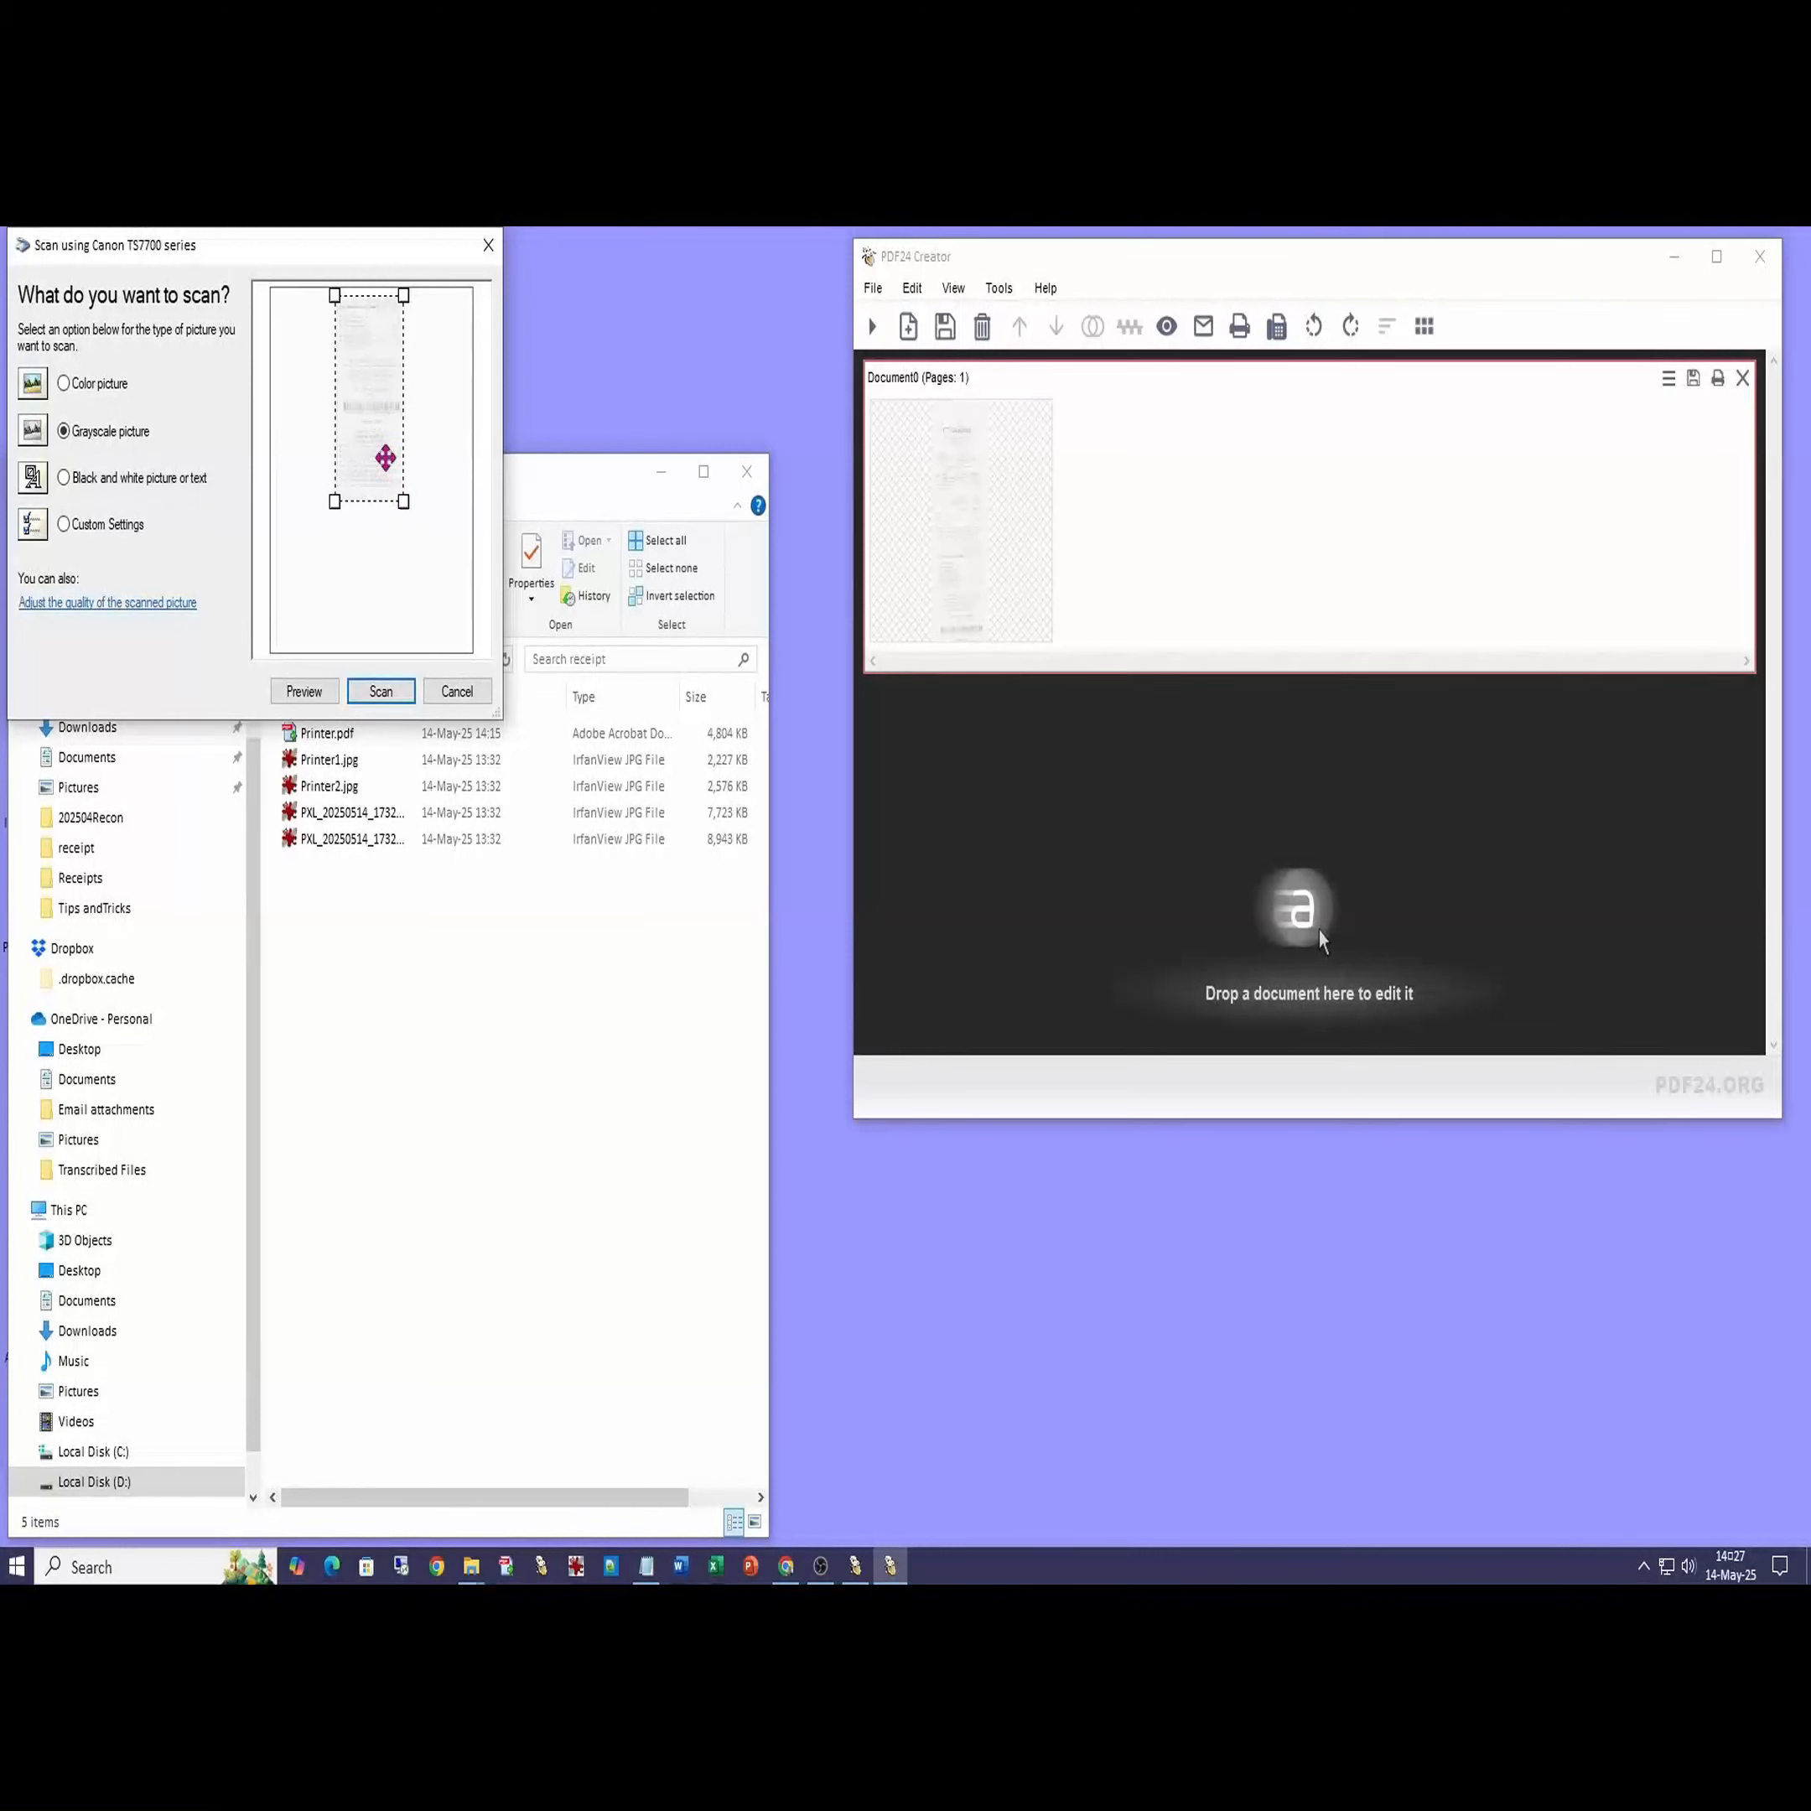
pyautogui.moveTo(403, 502); pyautogui.dragTo(331, 519)
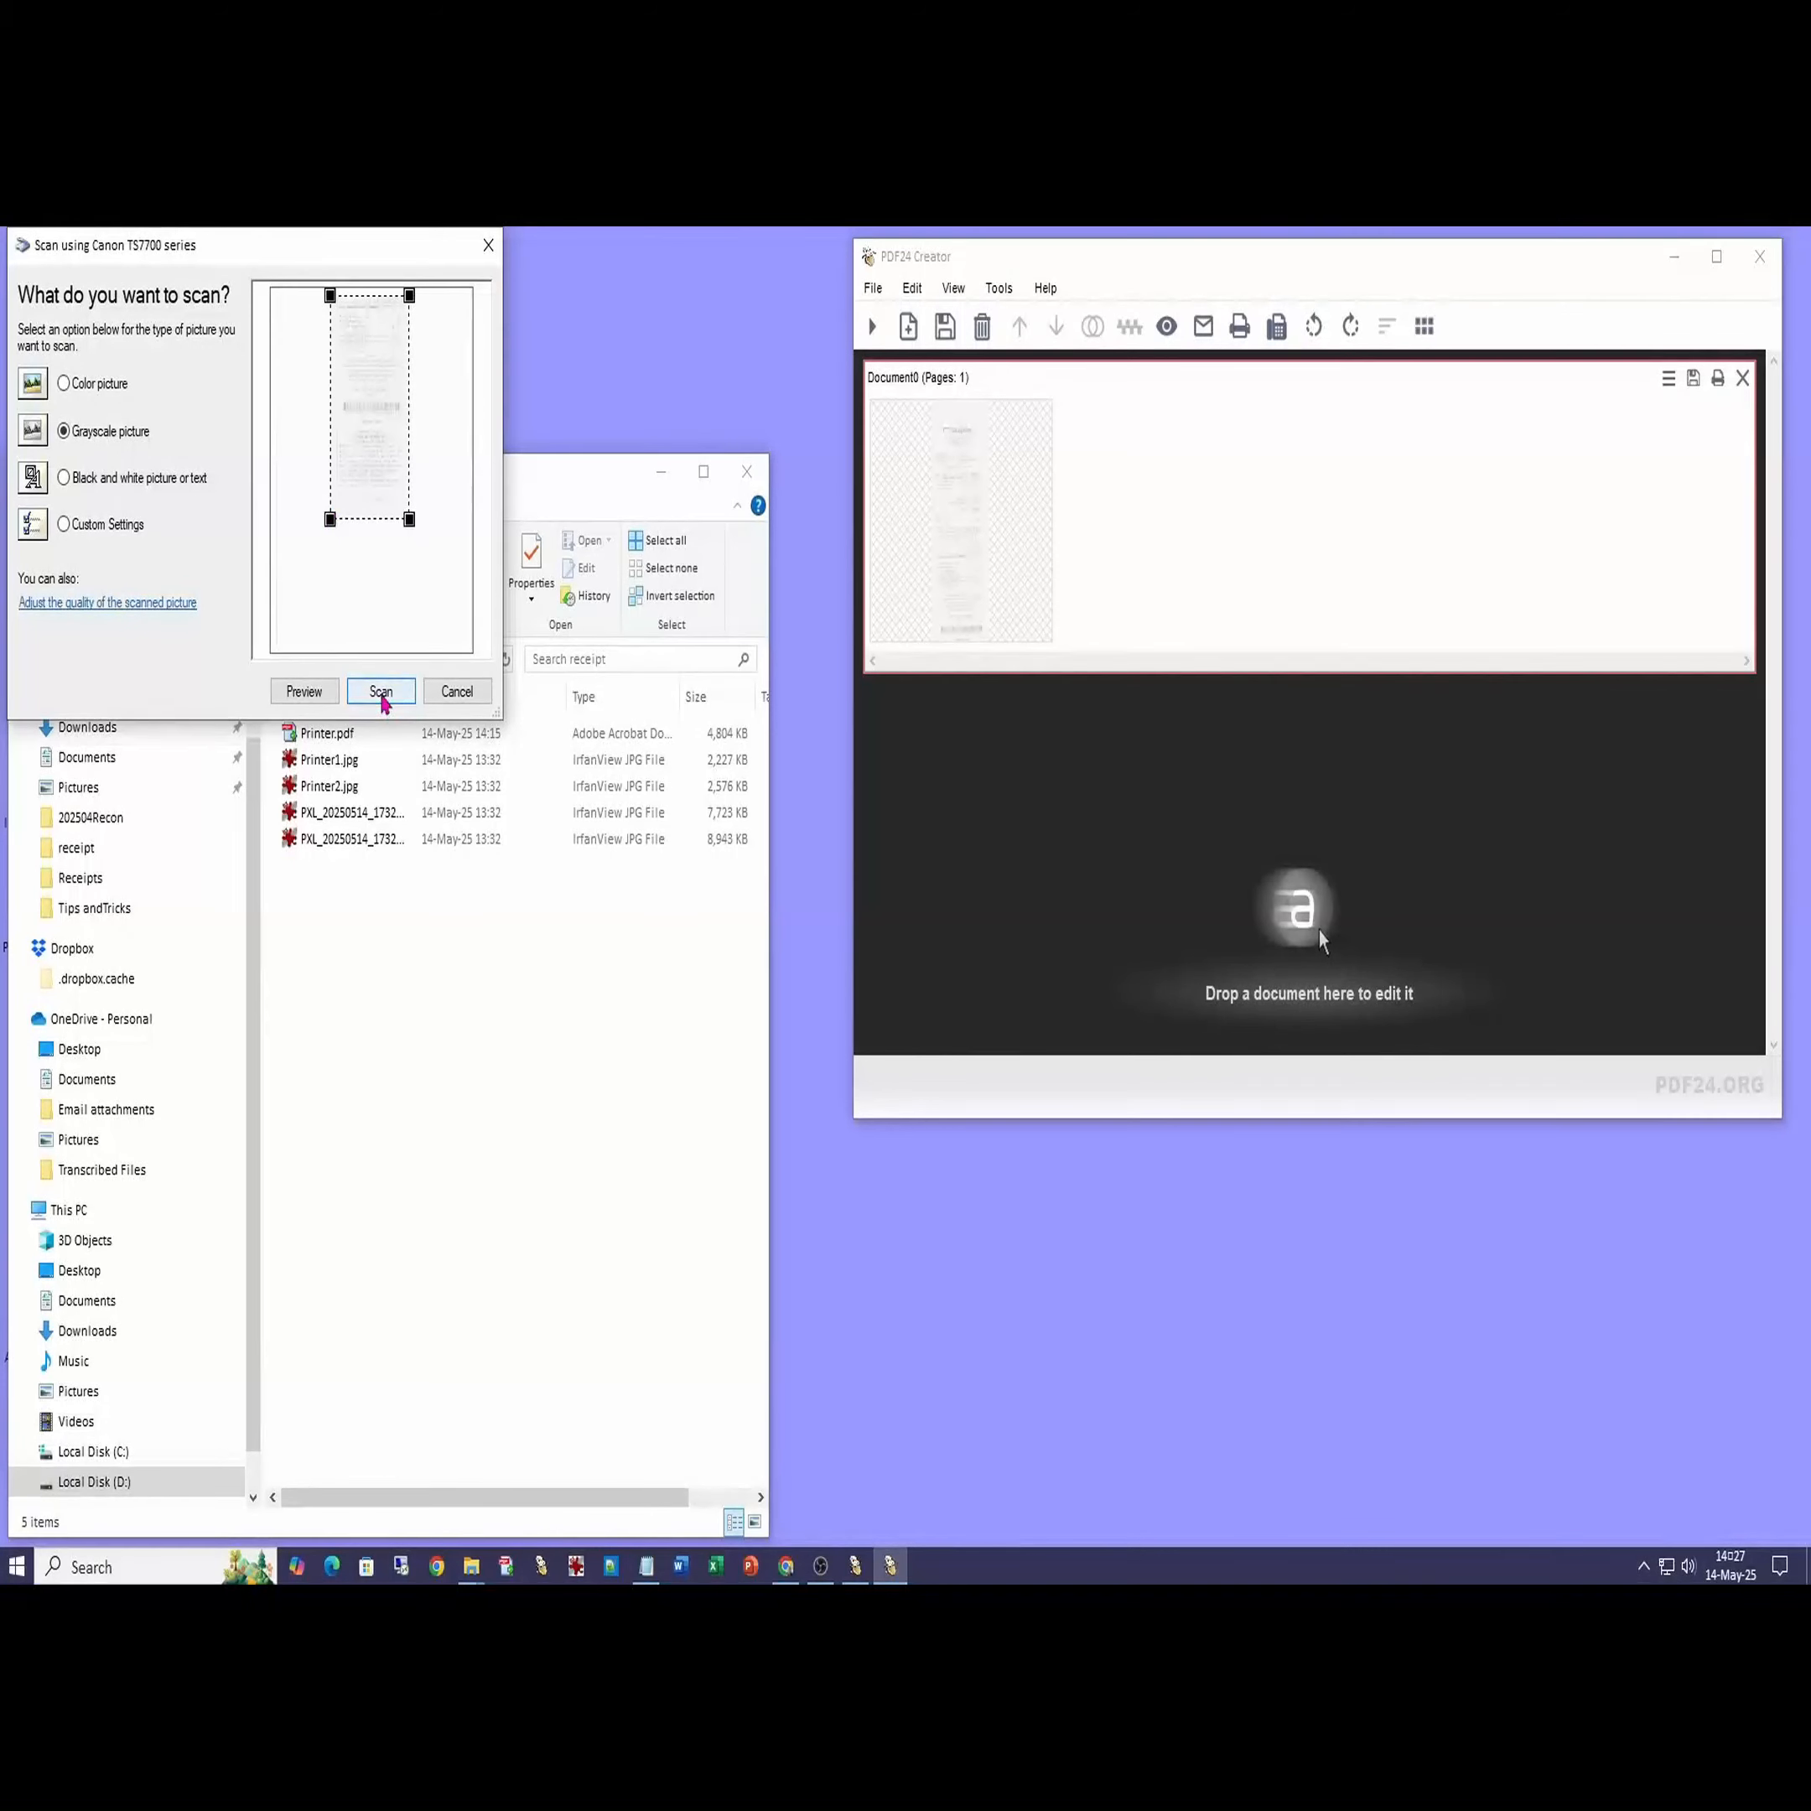
pyautogui.click(381, 692)
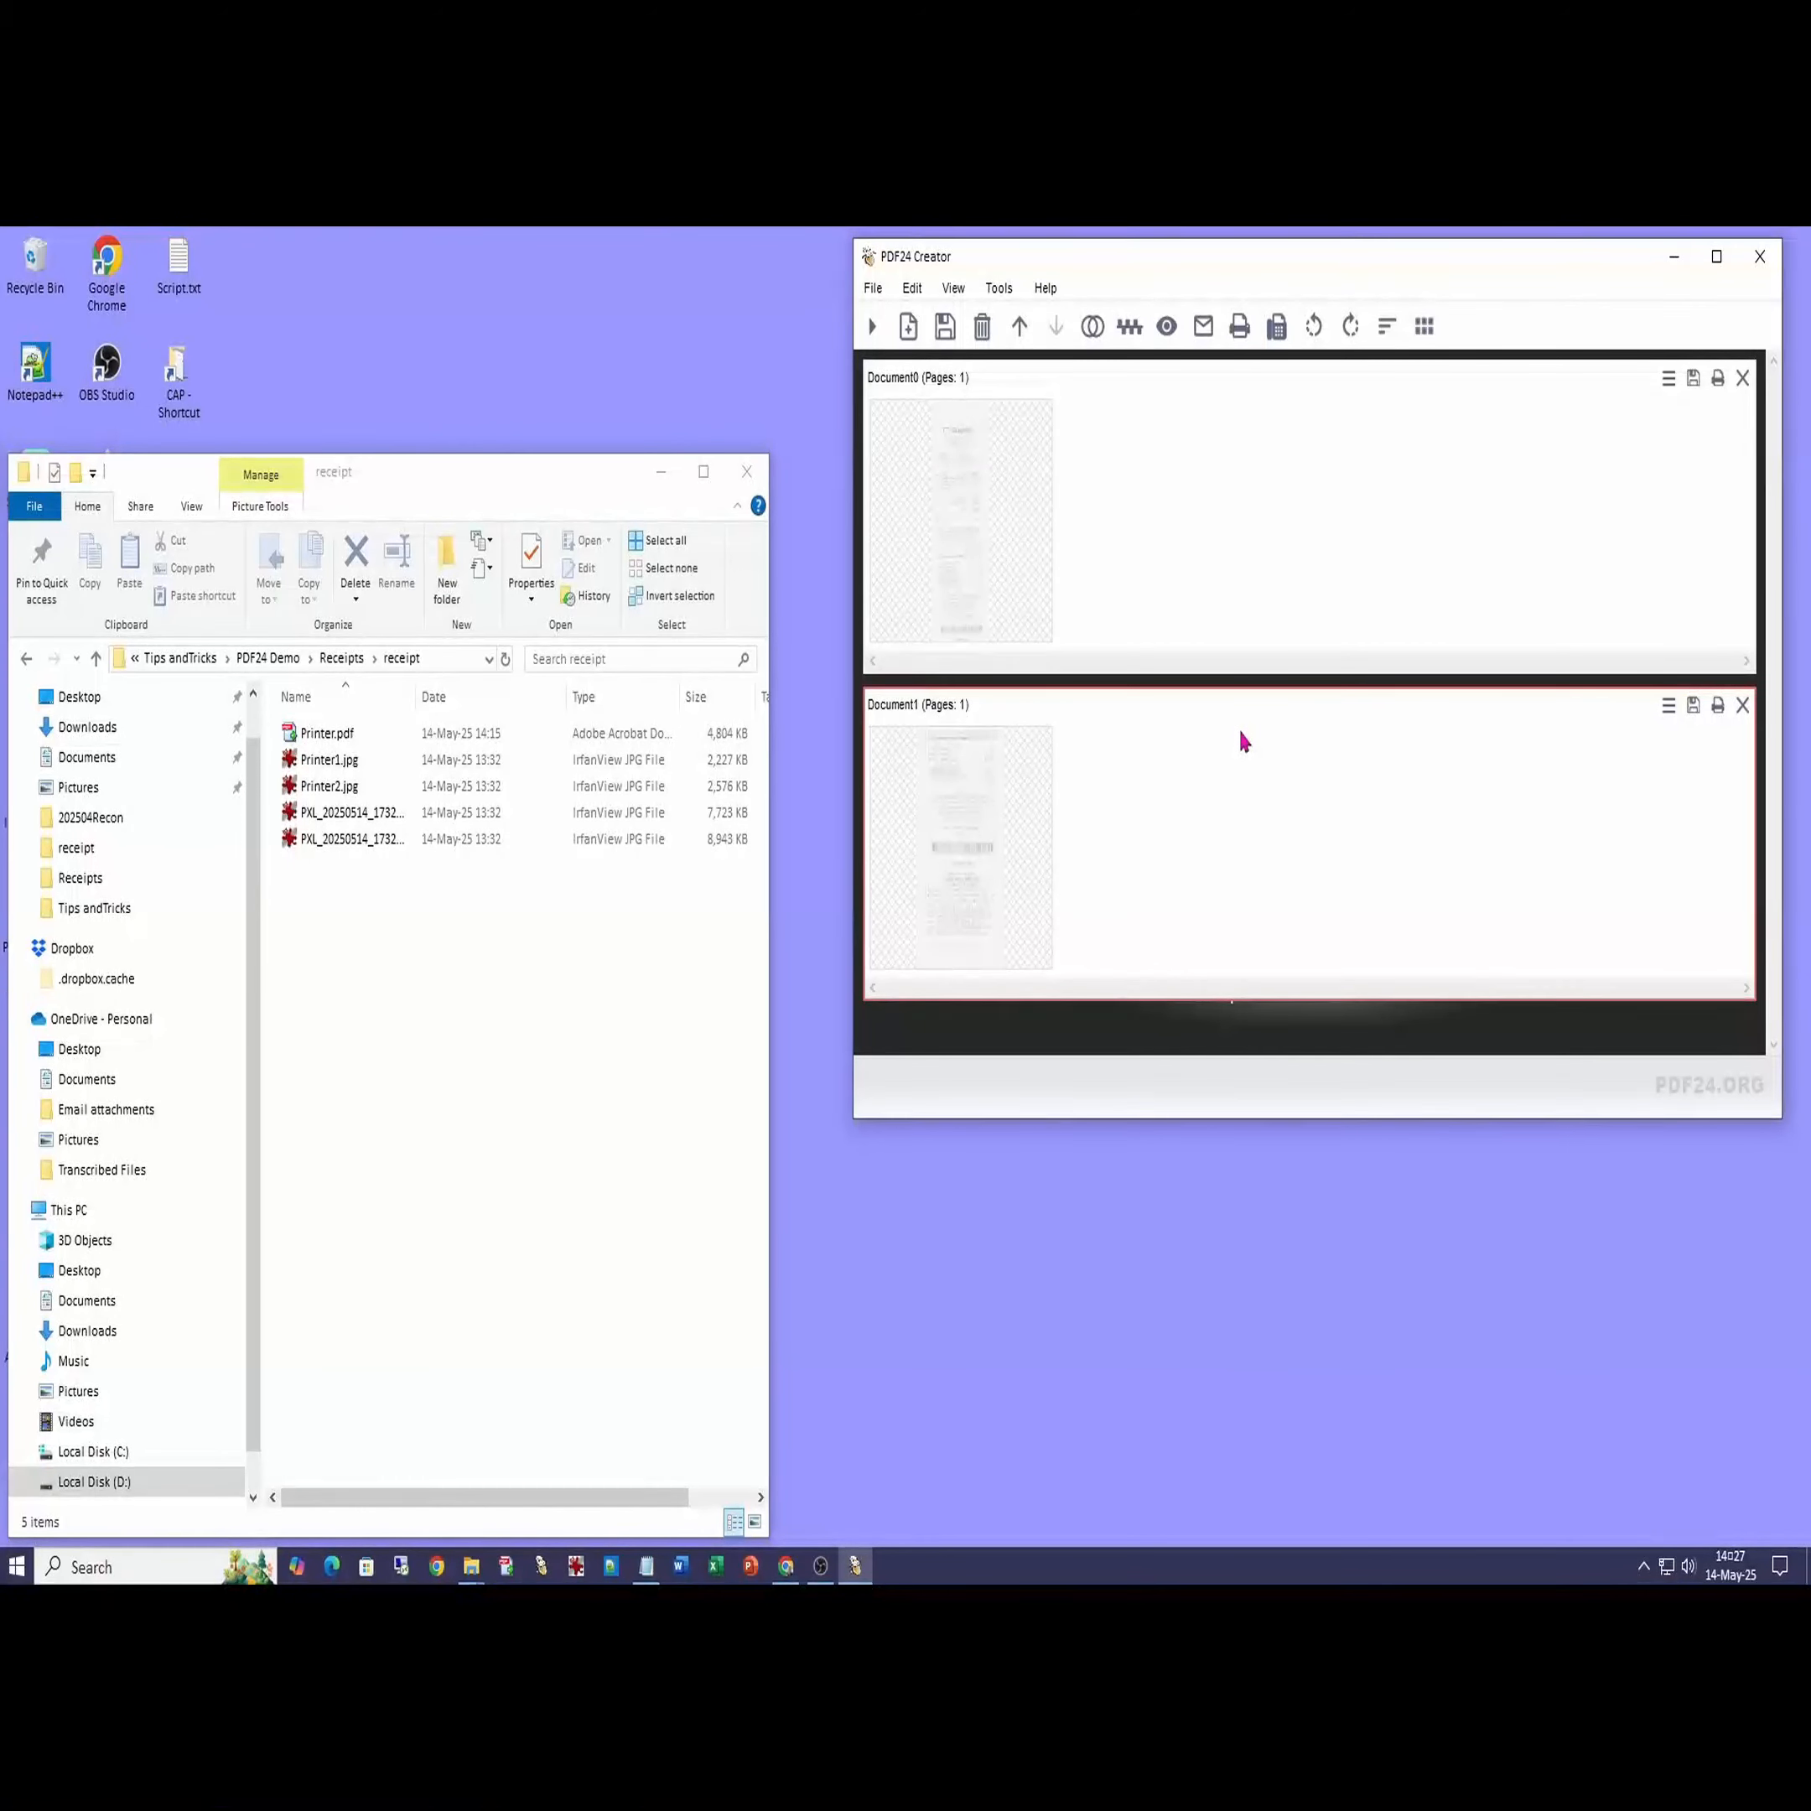
# - Move the Document1 receipt page into Document0, then close Document1
pyautogui.click(970, 772)
pyautogui.moveTo(969, 765); pyautogui.dragTo(1210, 466)
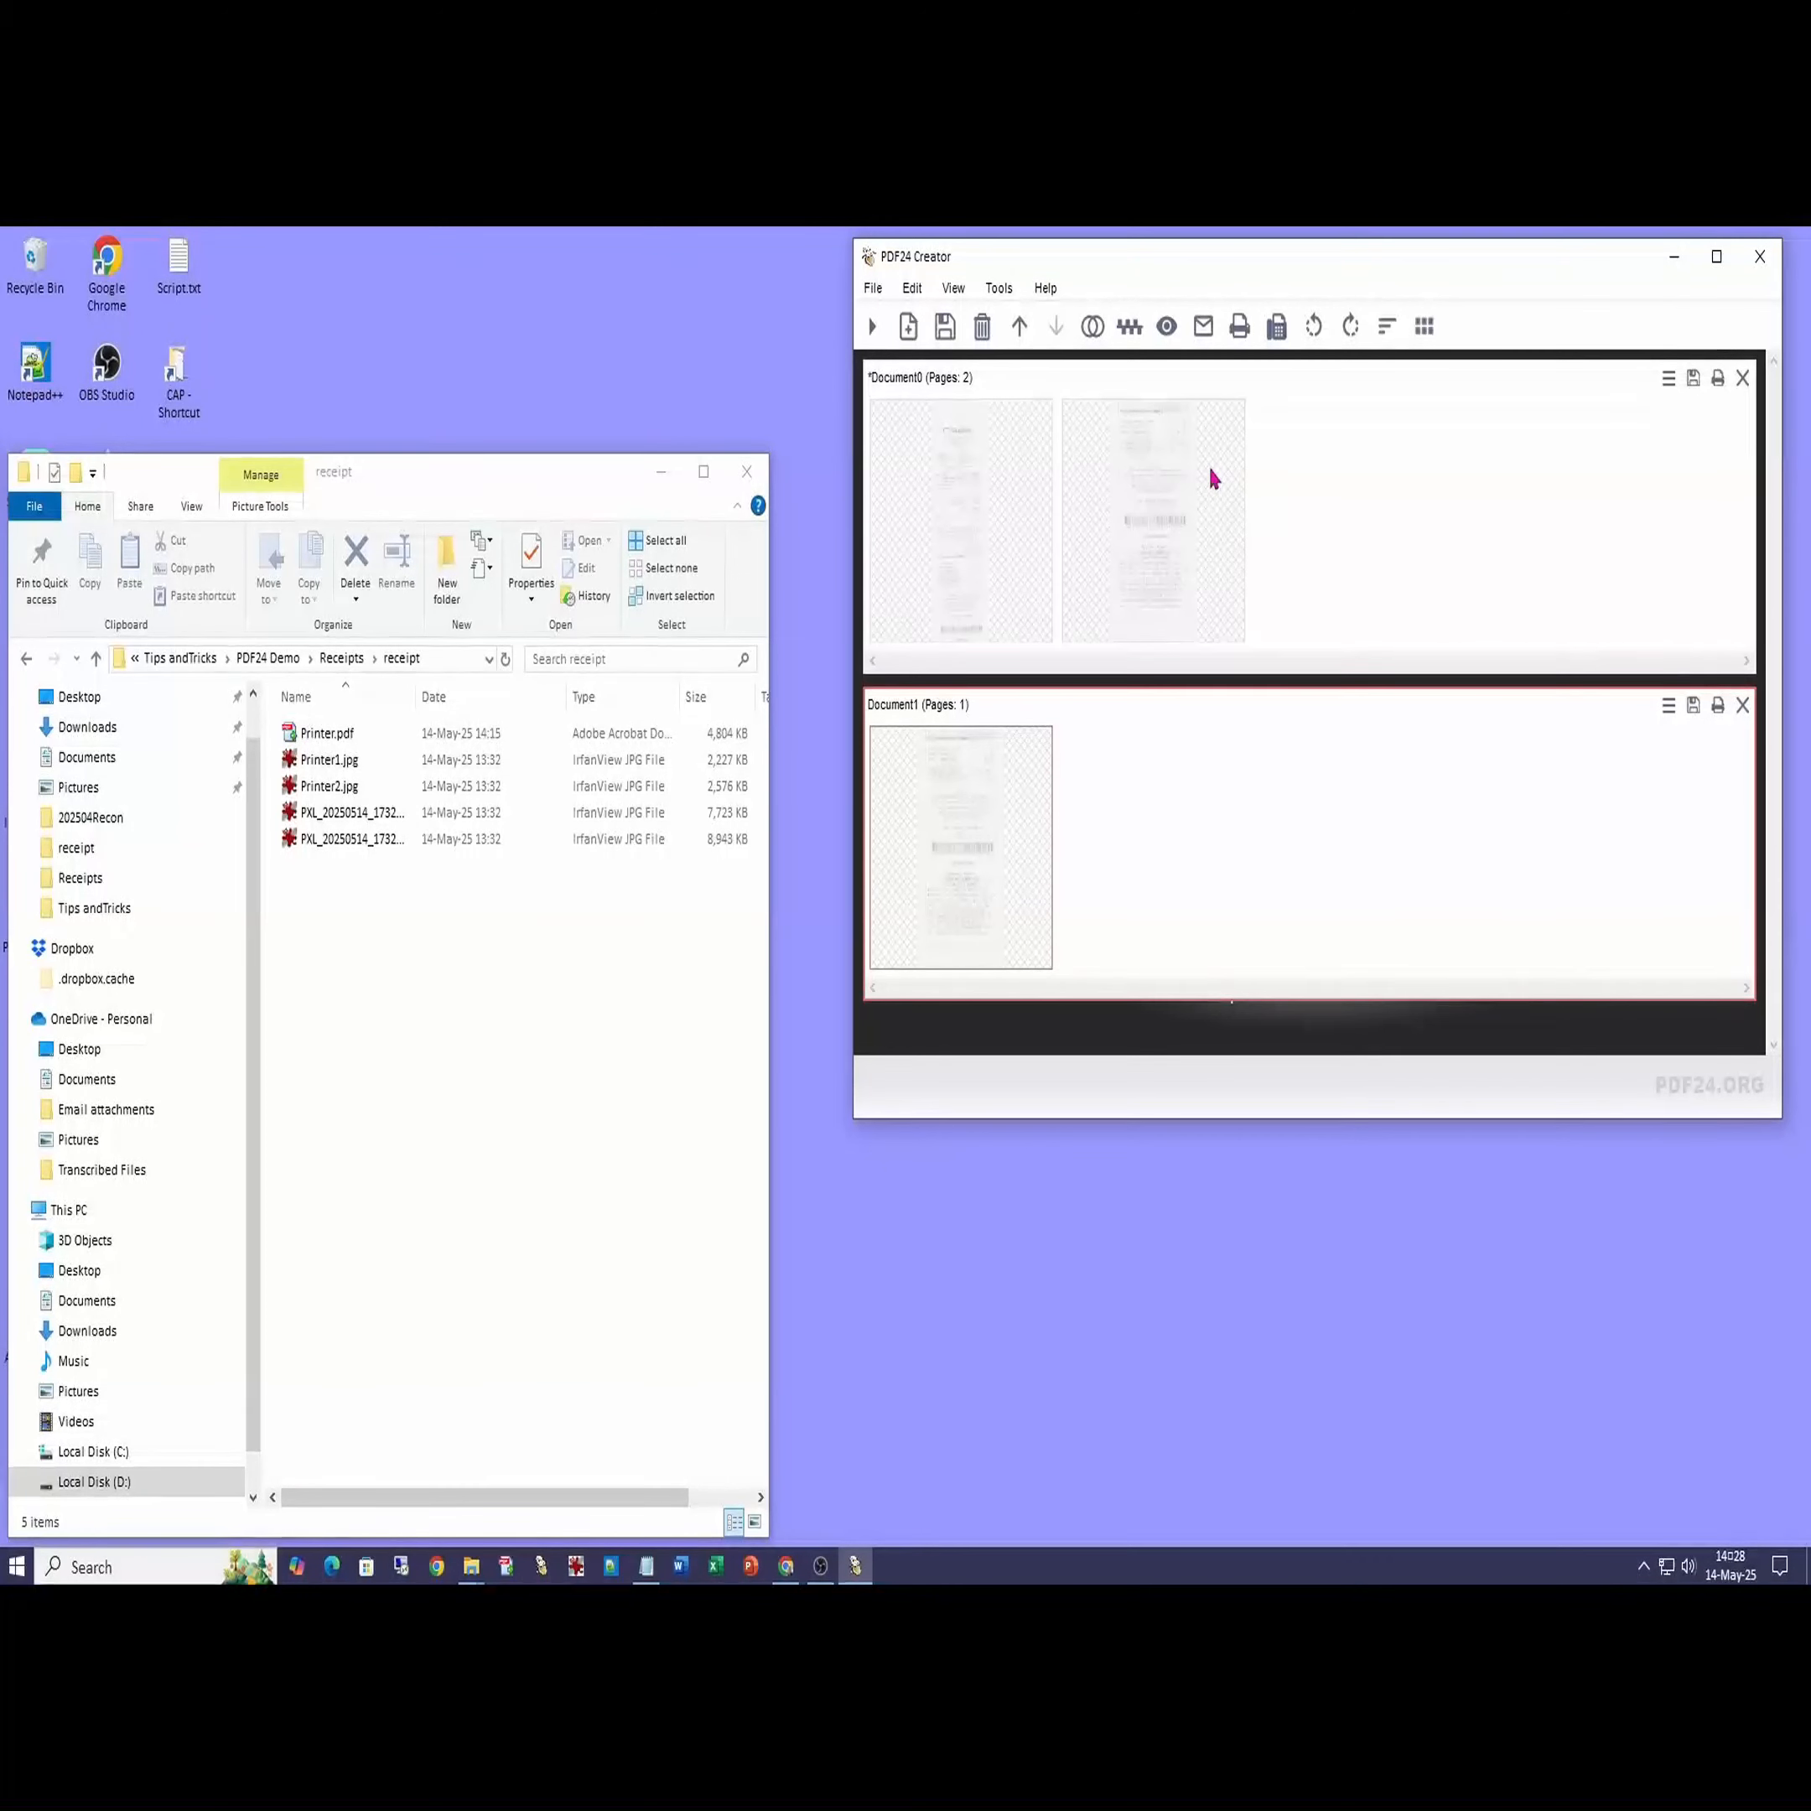
pyautogui.click(1742, 705)
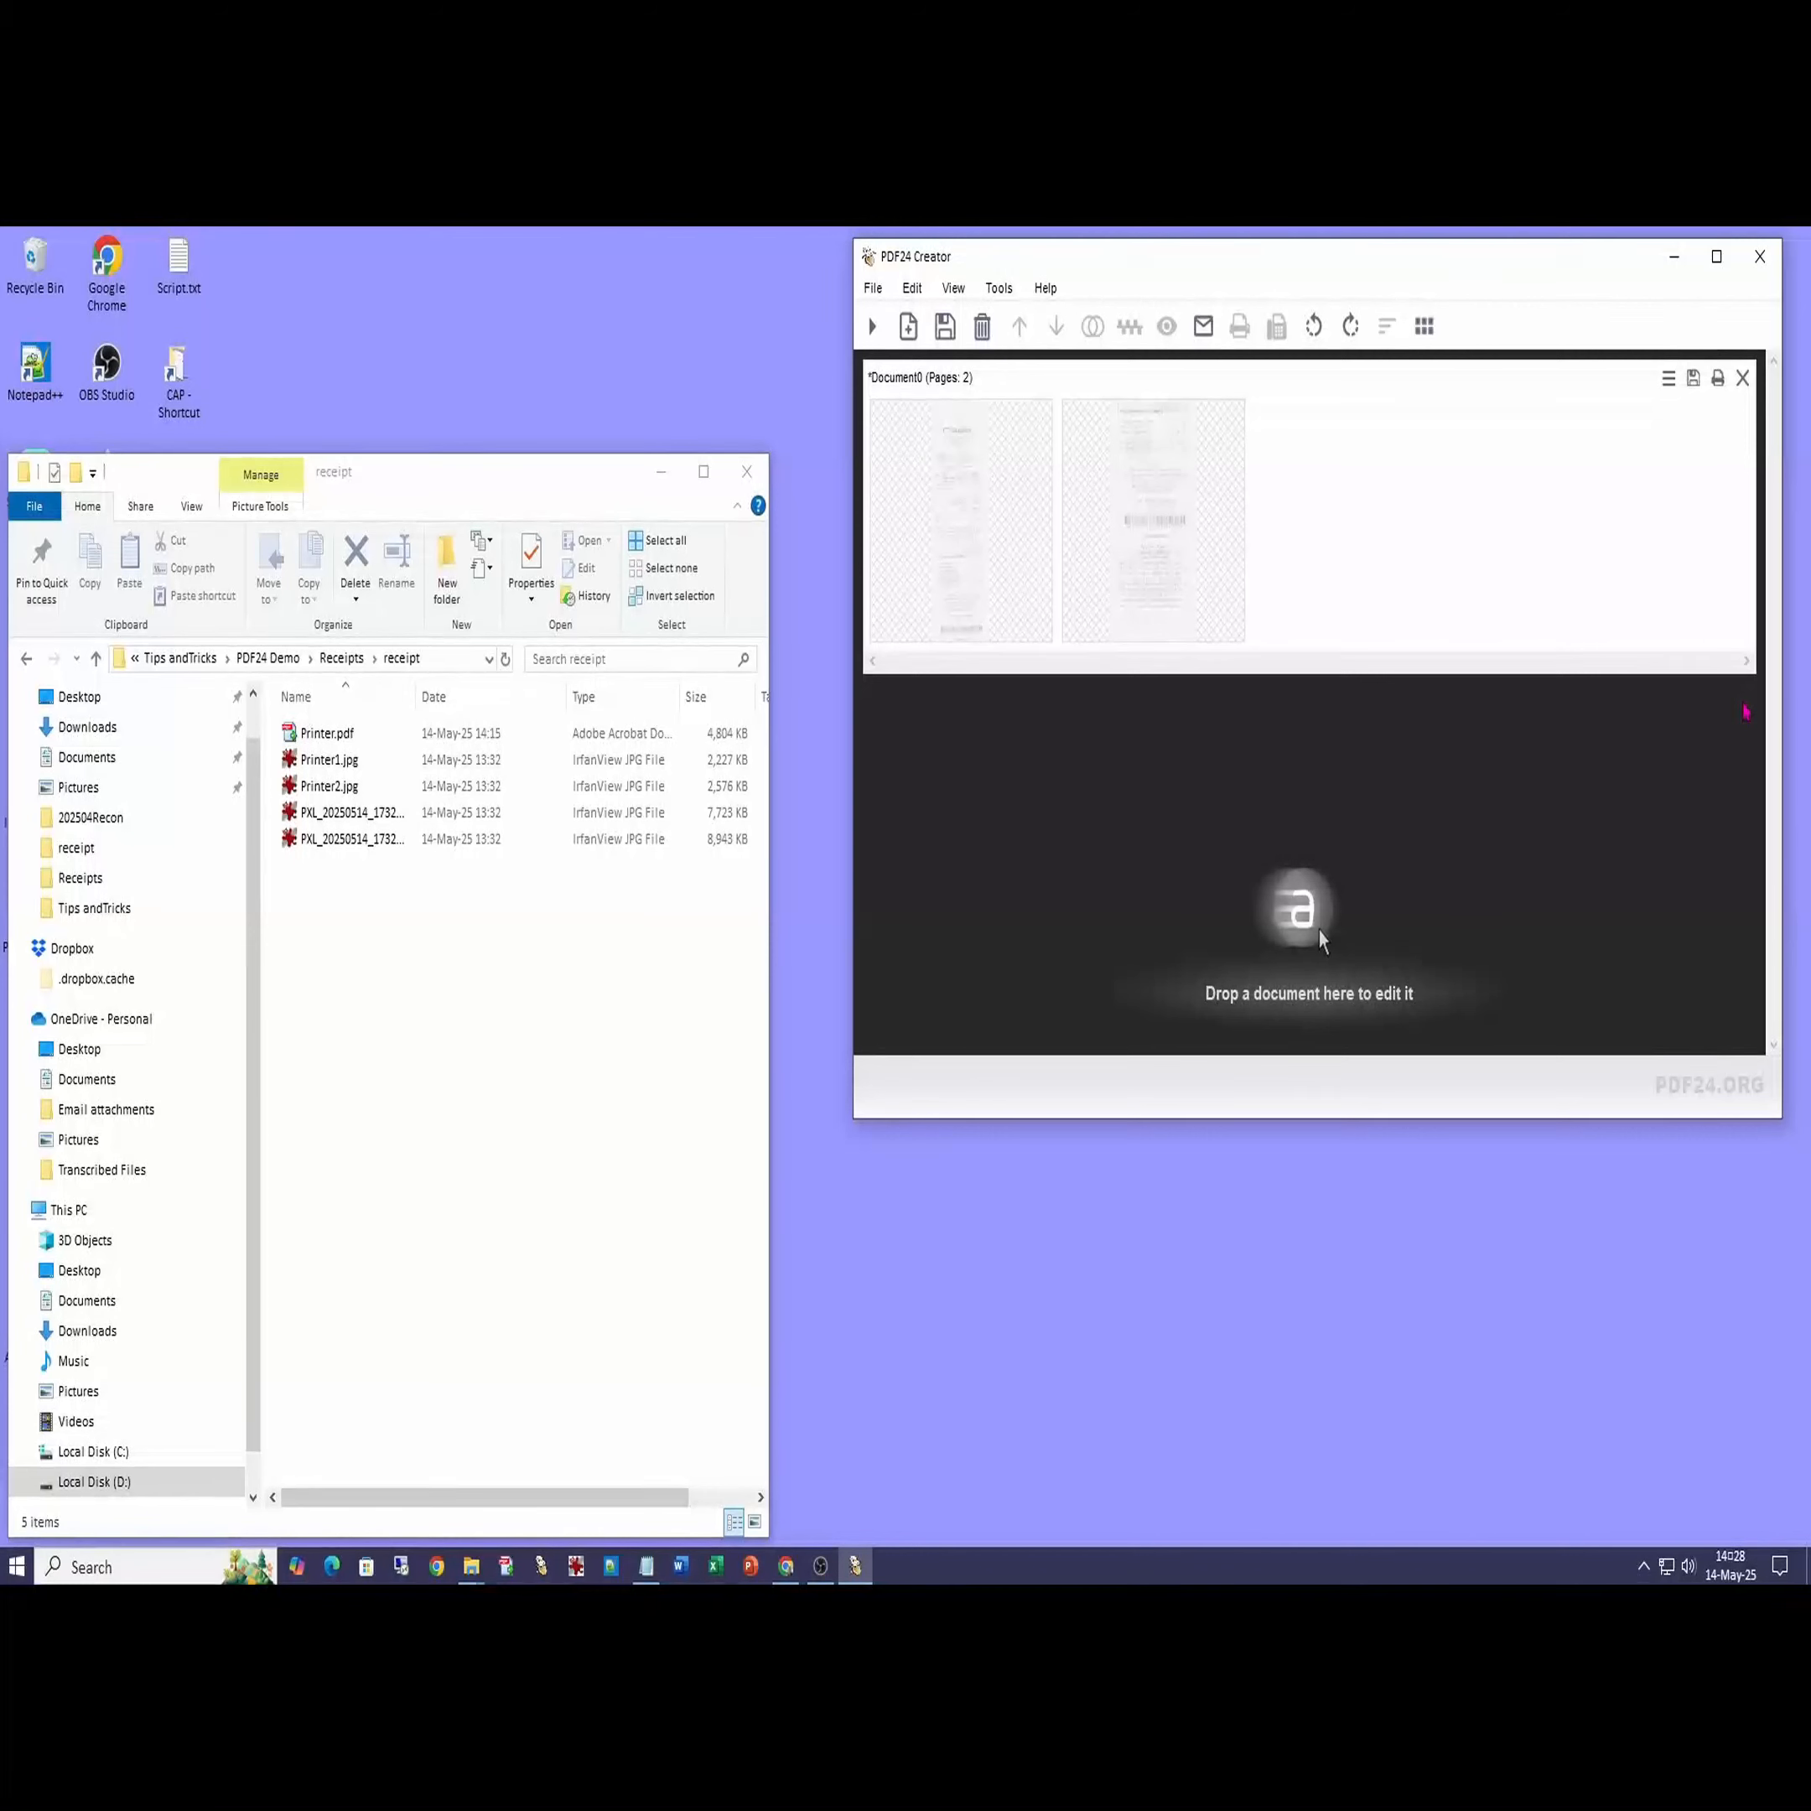
# - Save the document with 'Just assemble' as PrinterScan.pdf
pyautogui.click(944, 331)
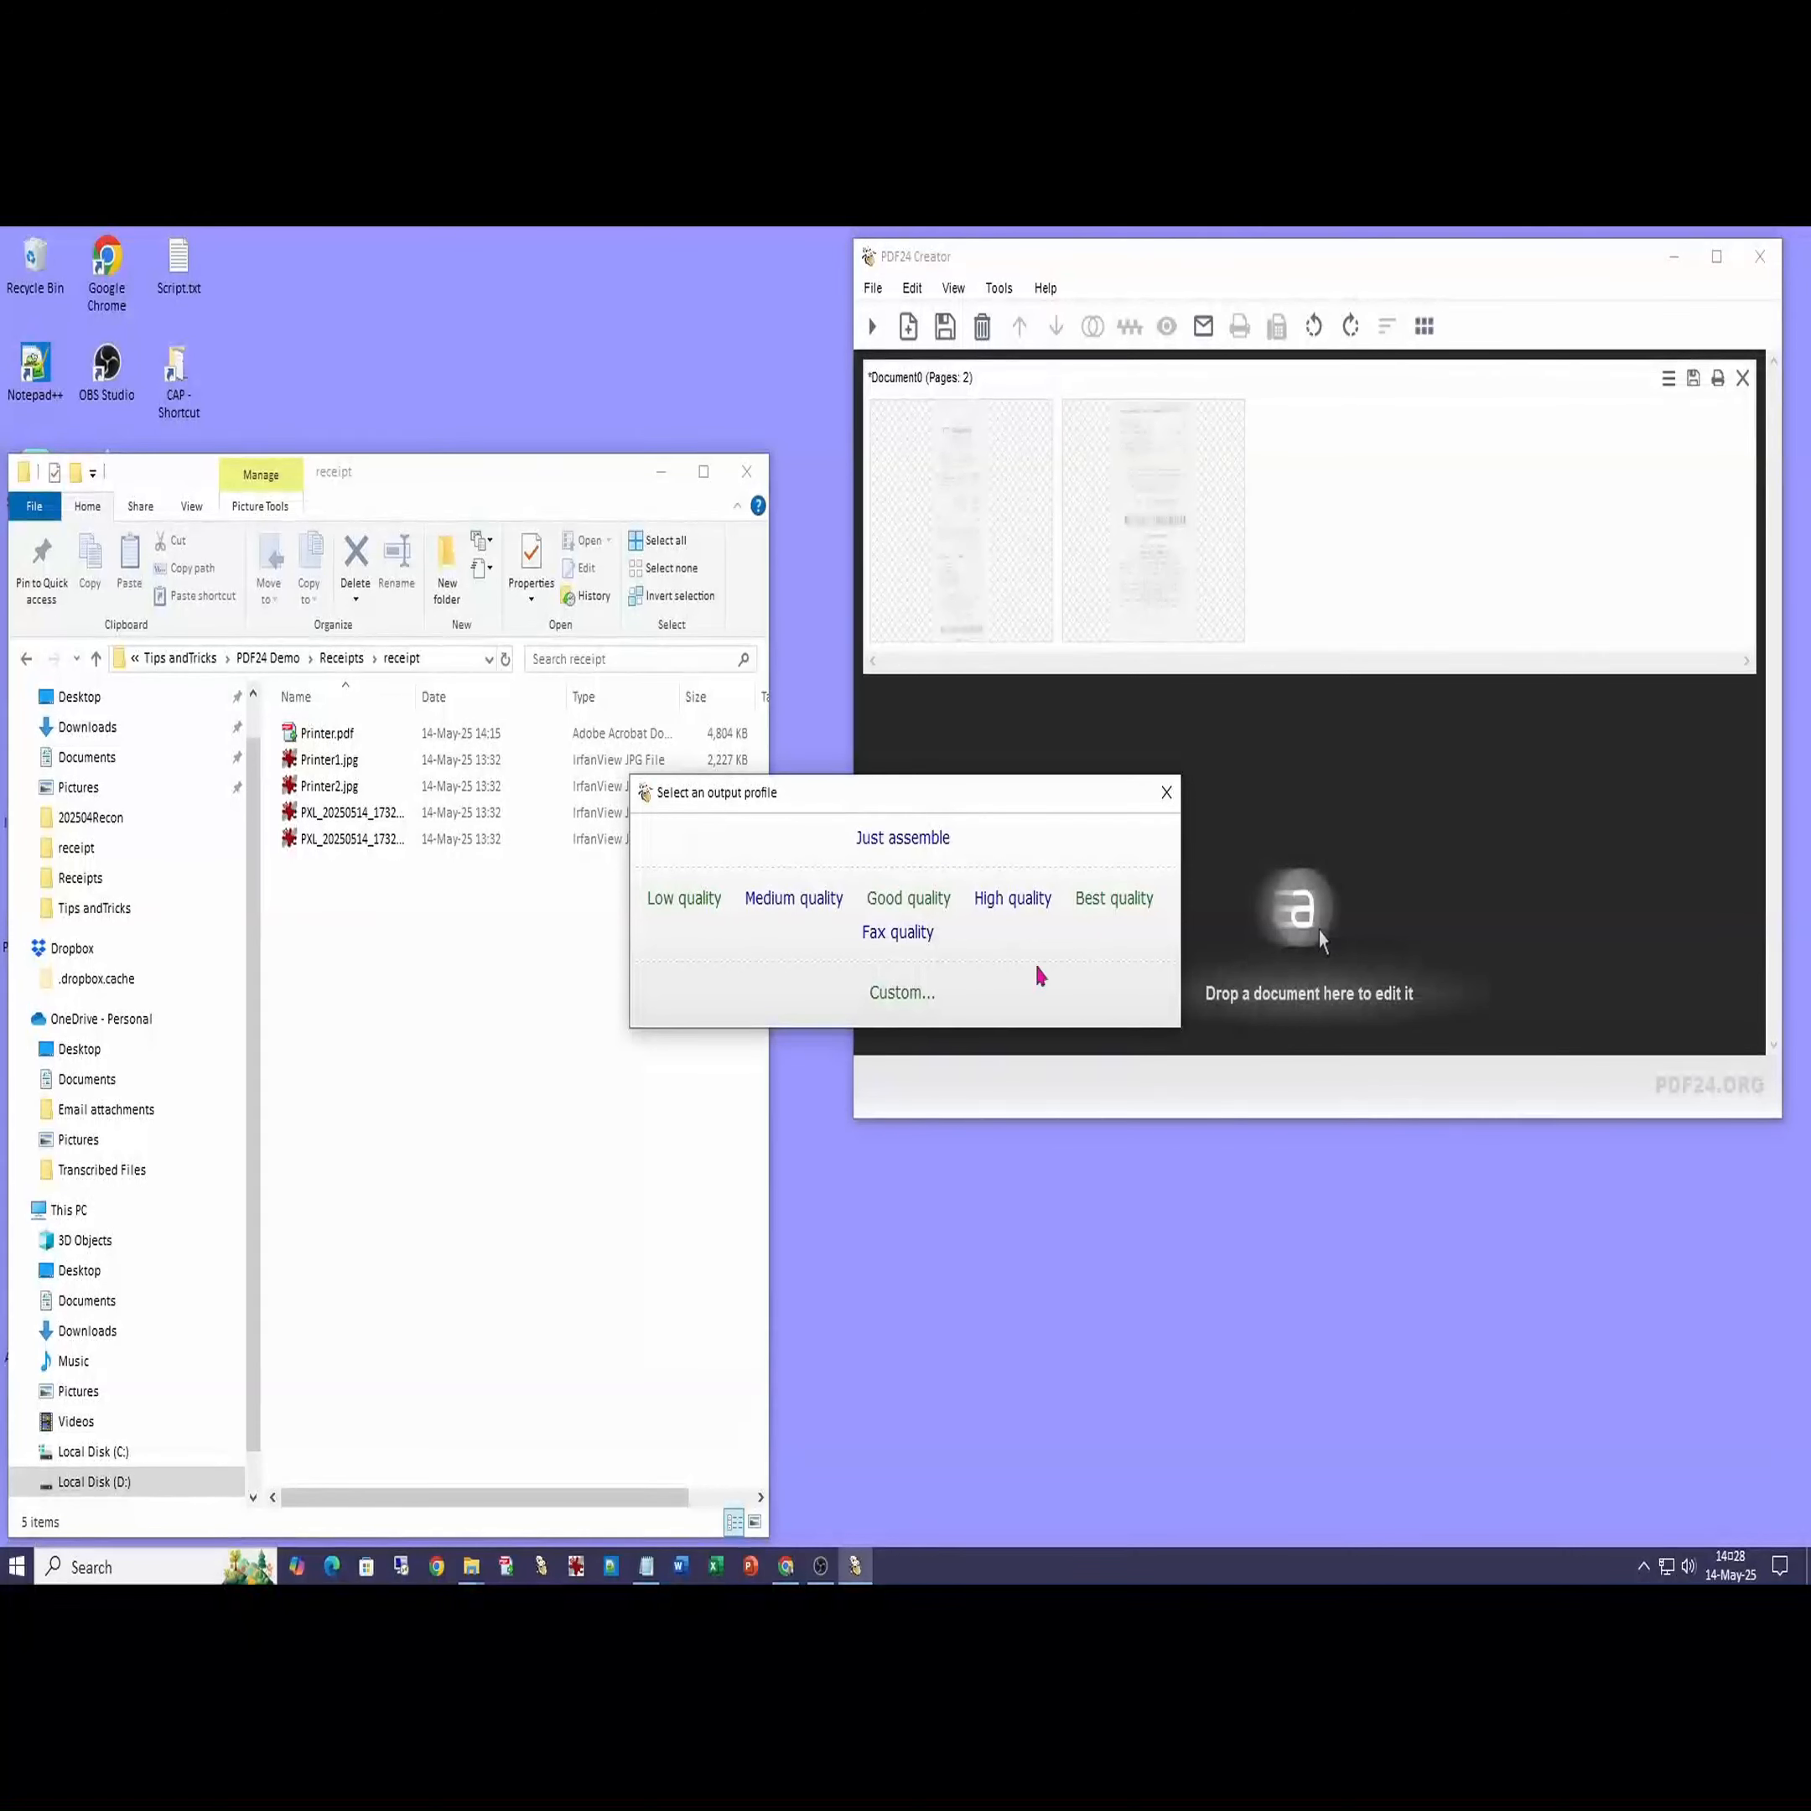
pyautogui.click(903, 837)
pyautogui.write('Printer')
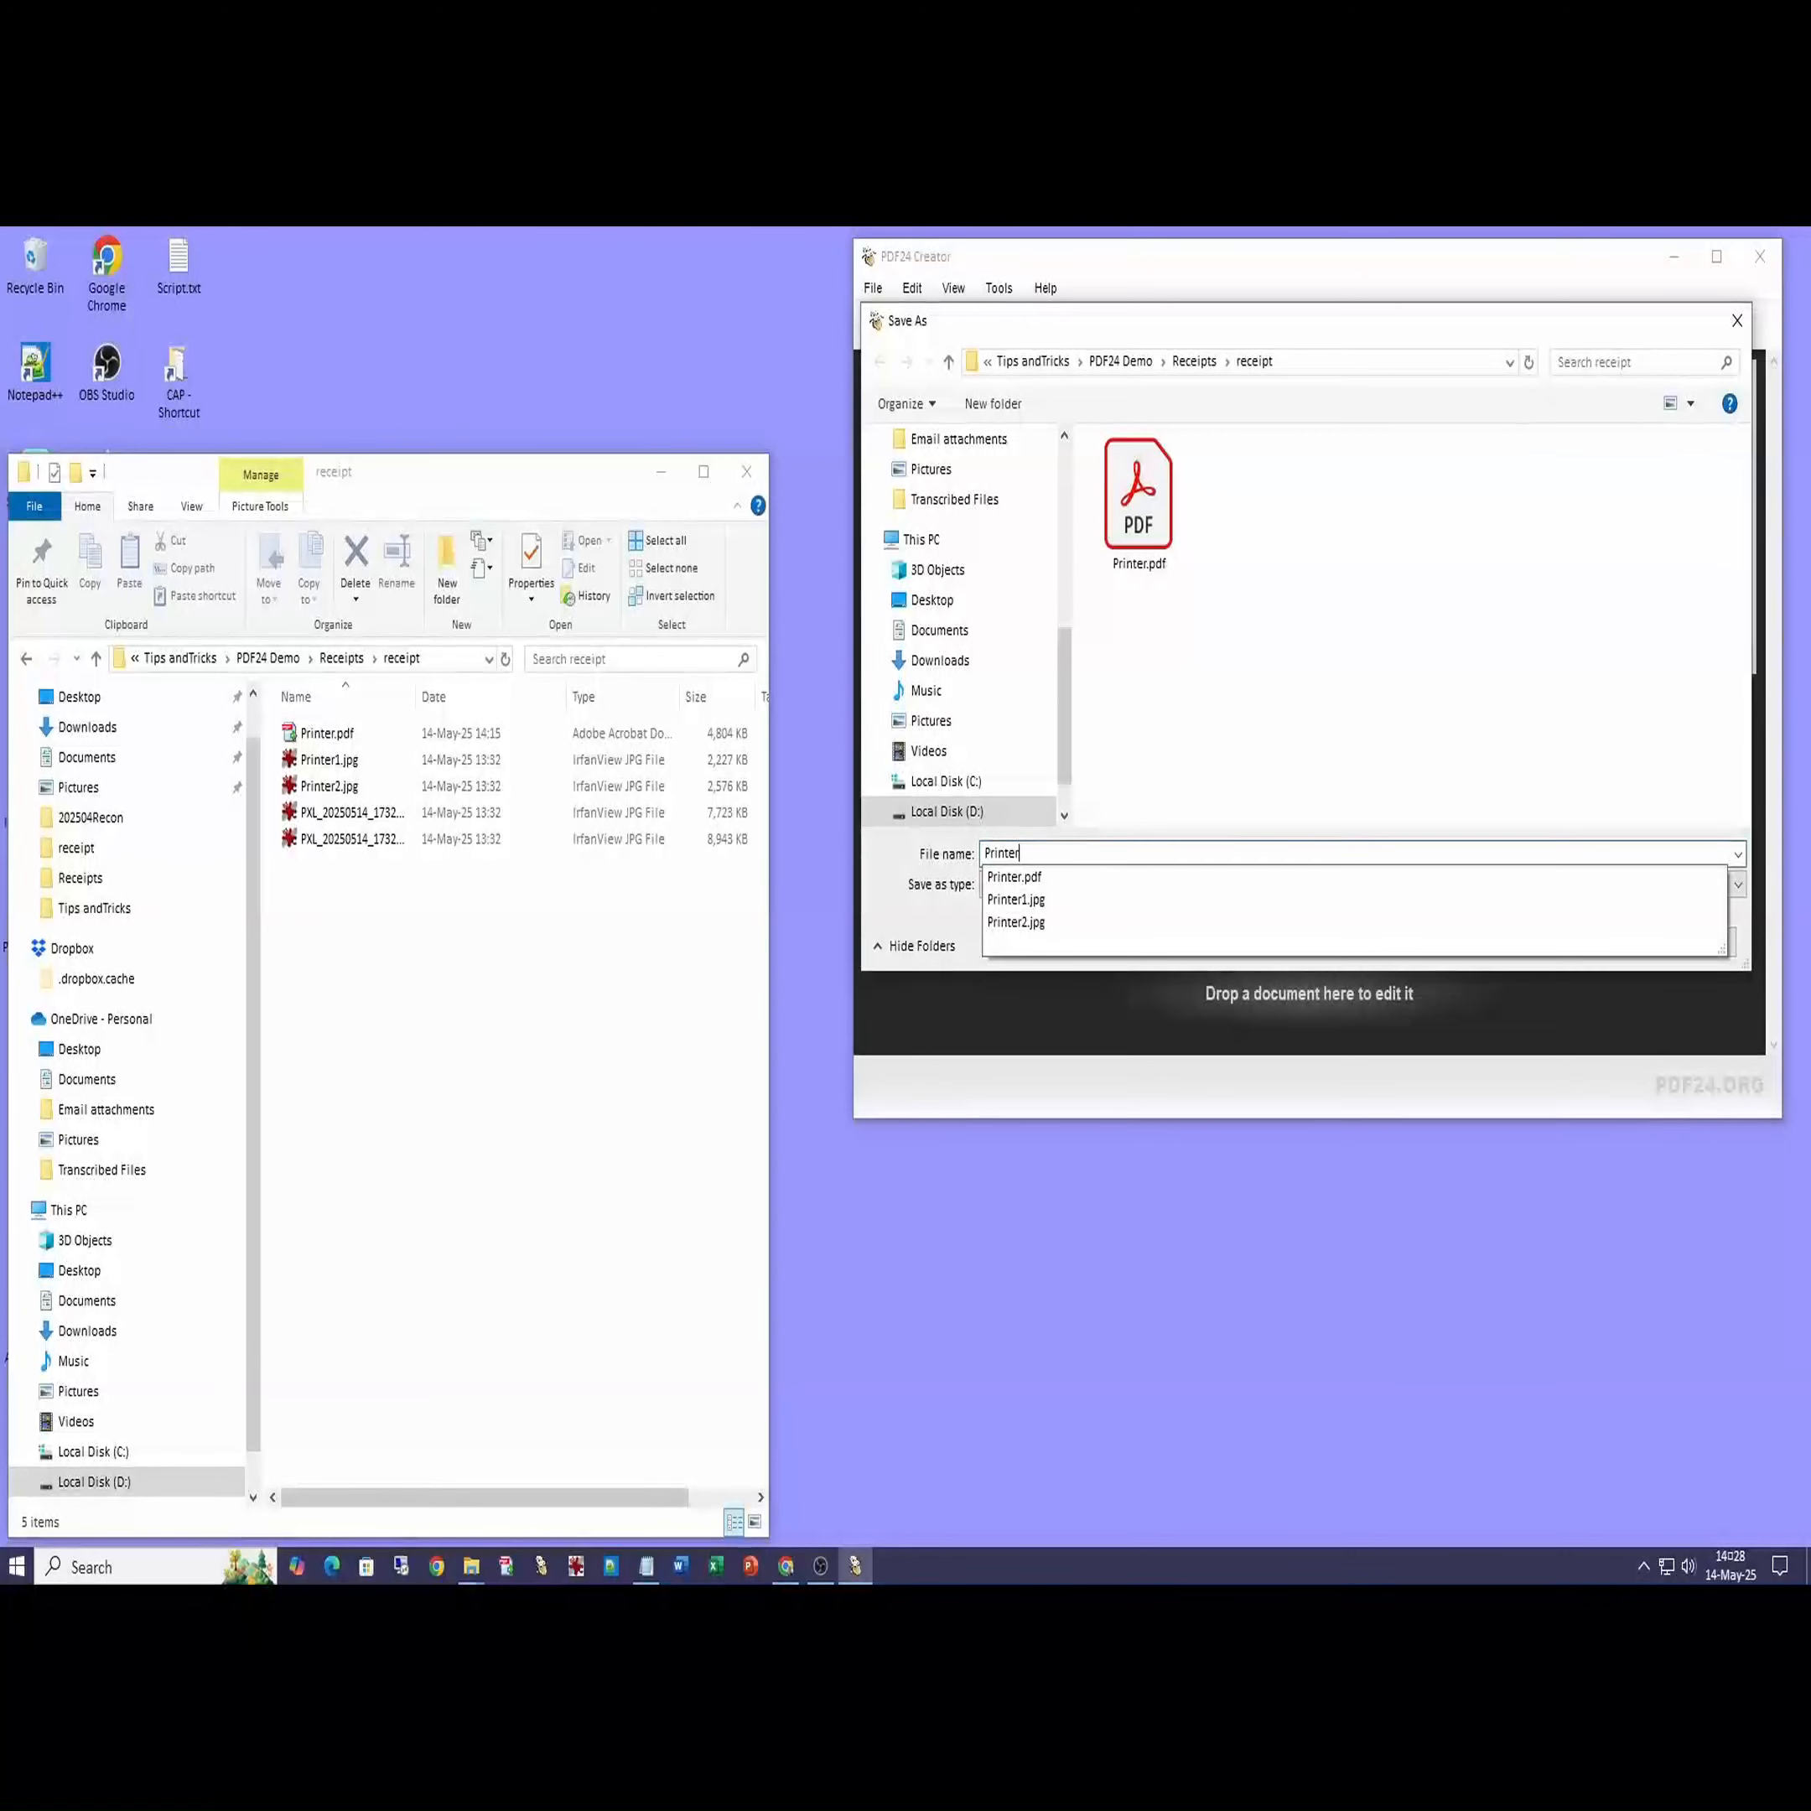
pyautogui.write('Scan')
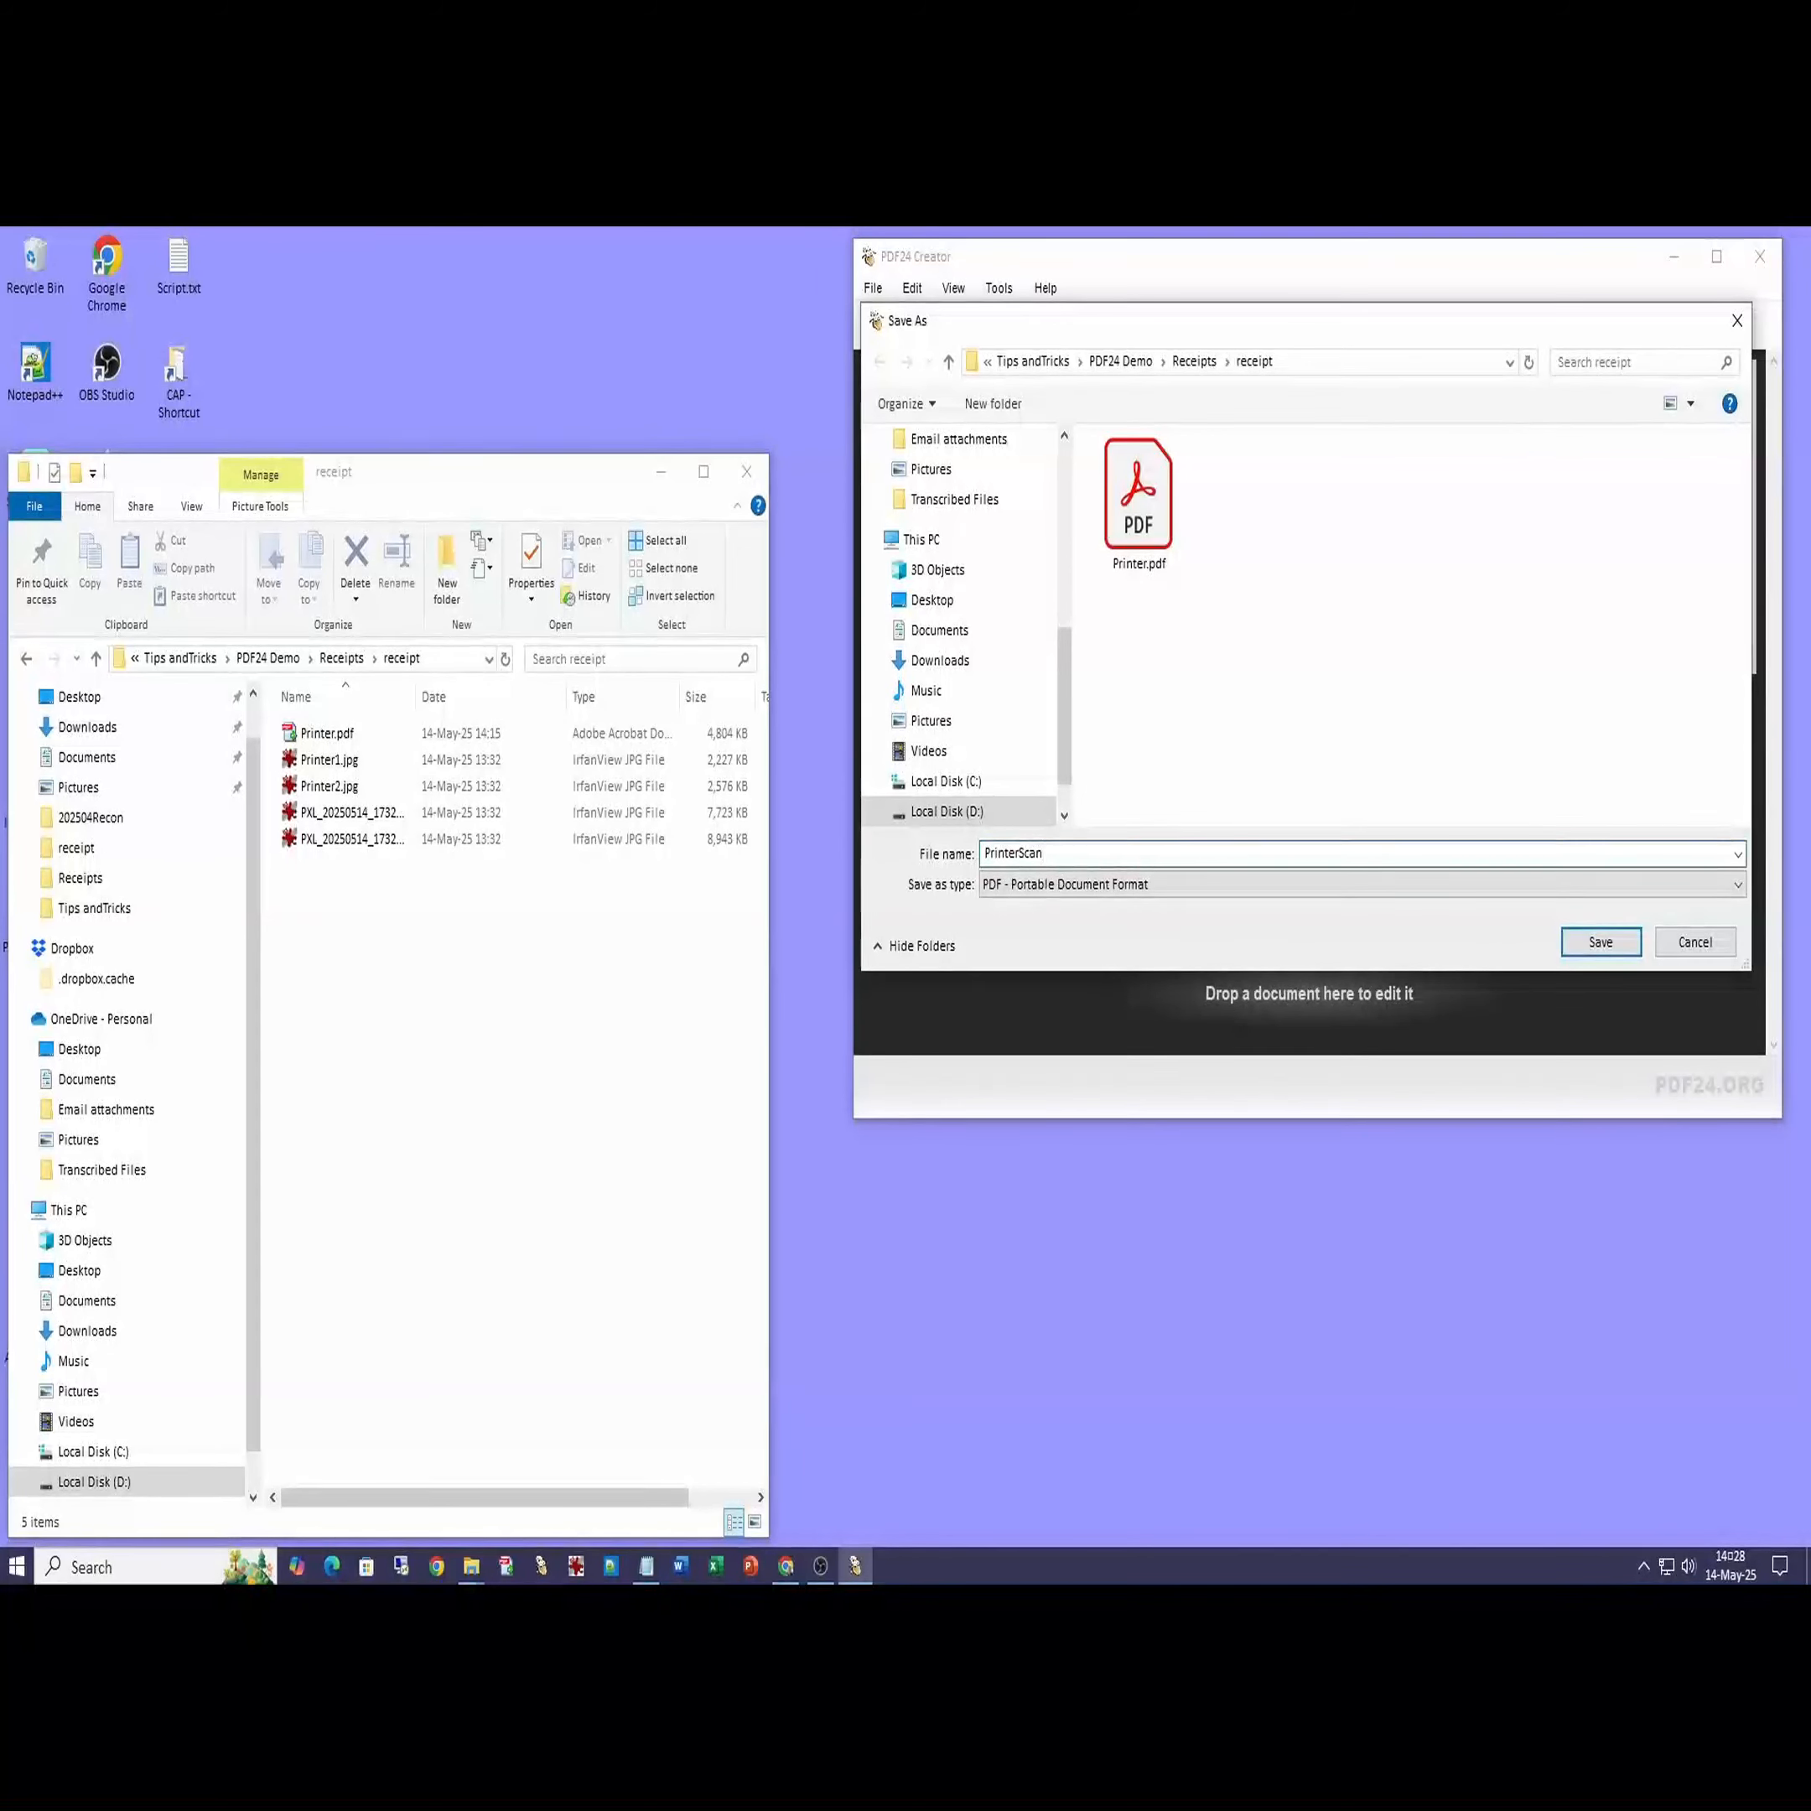
pyautogui.click(1586, 945)
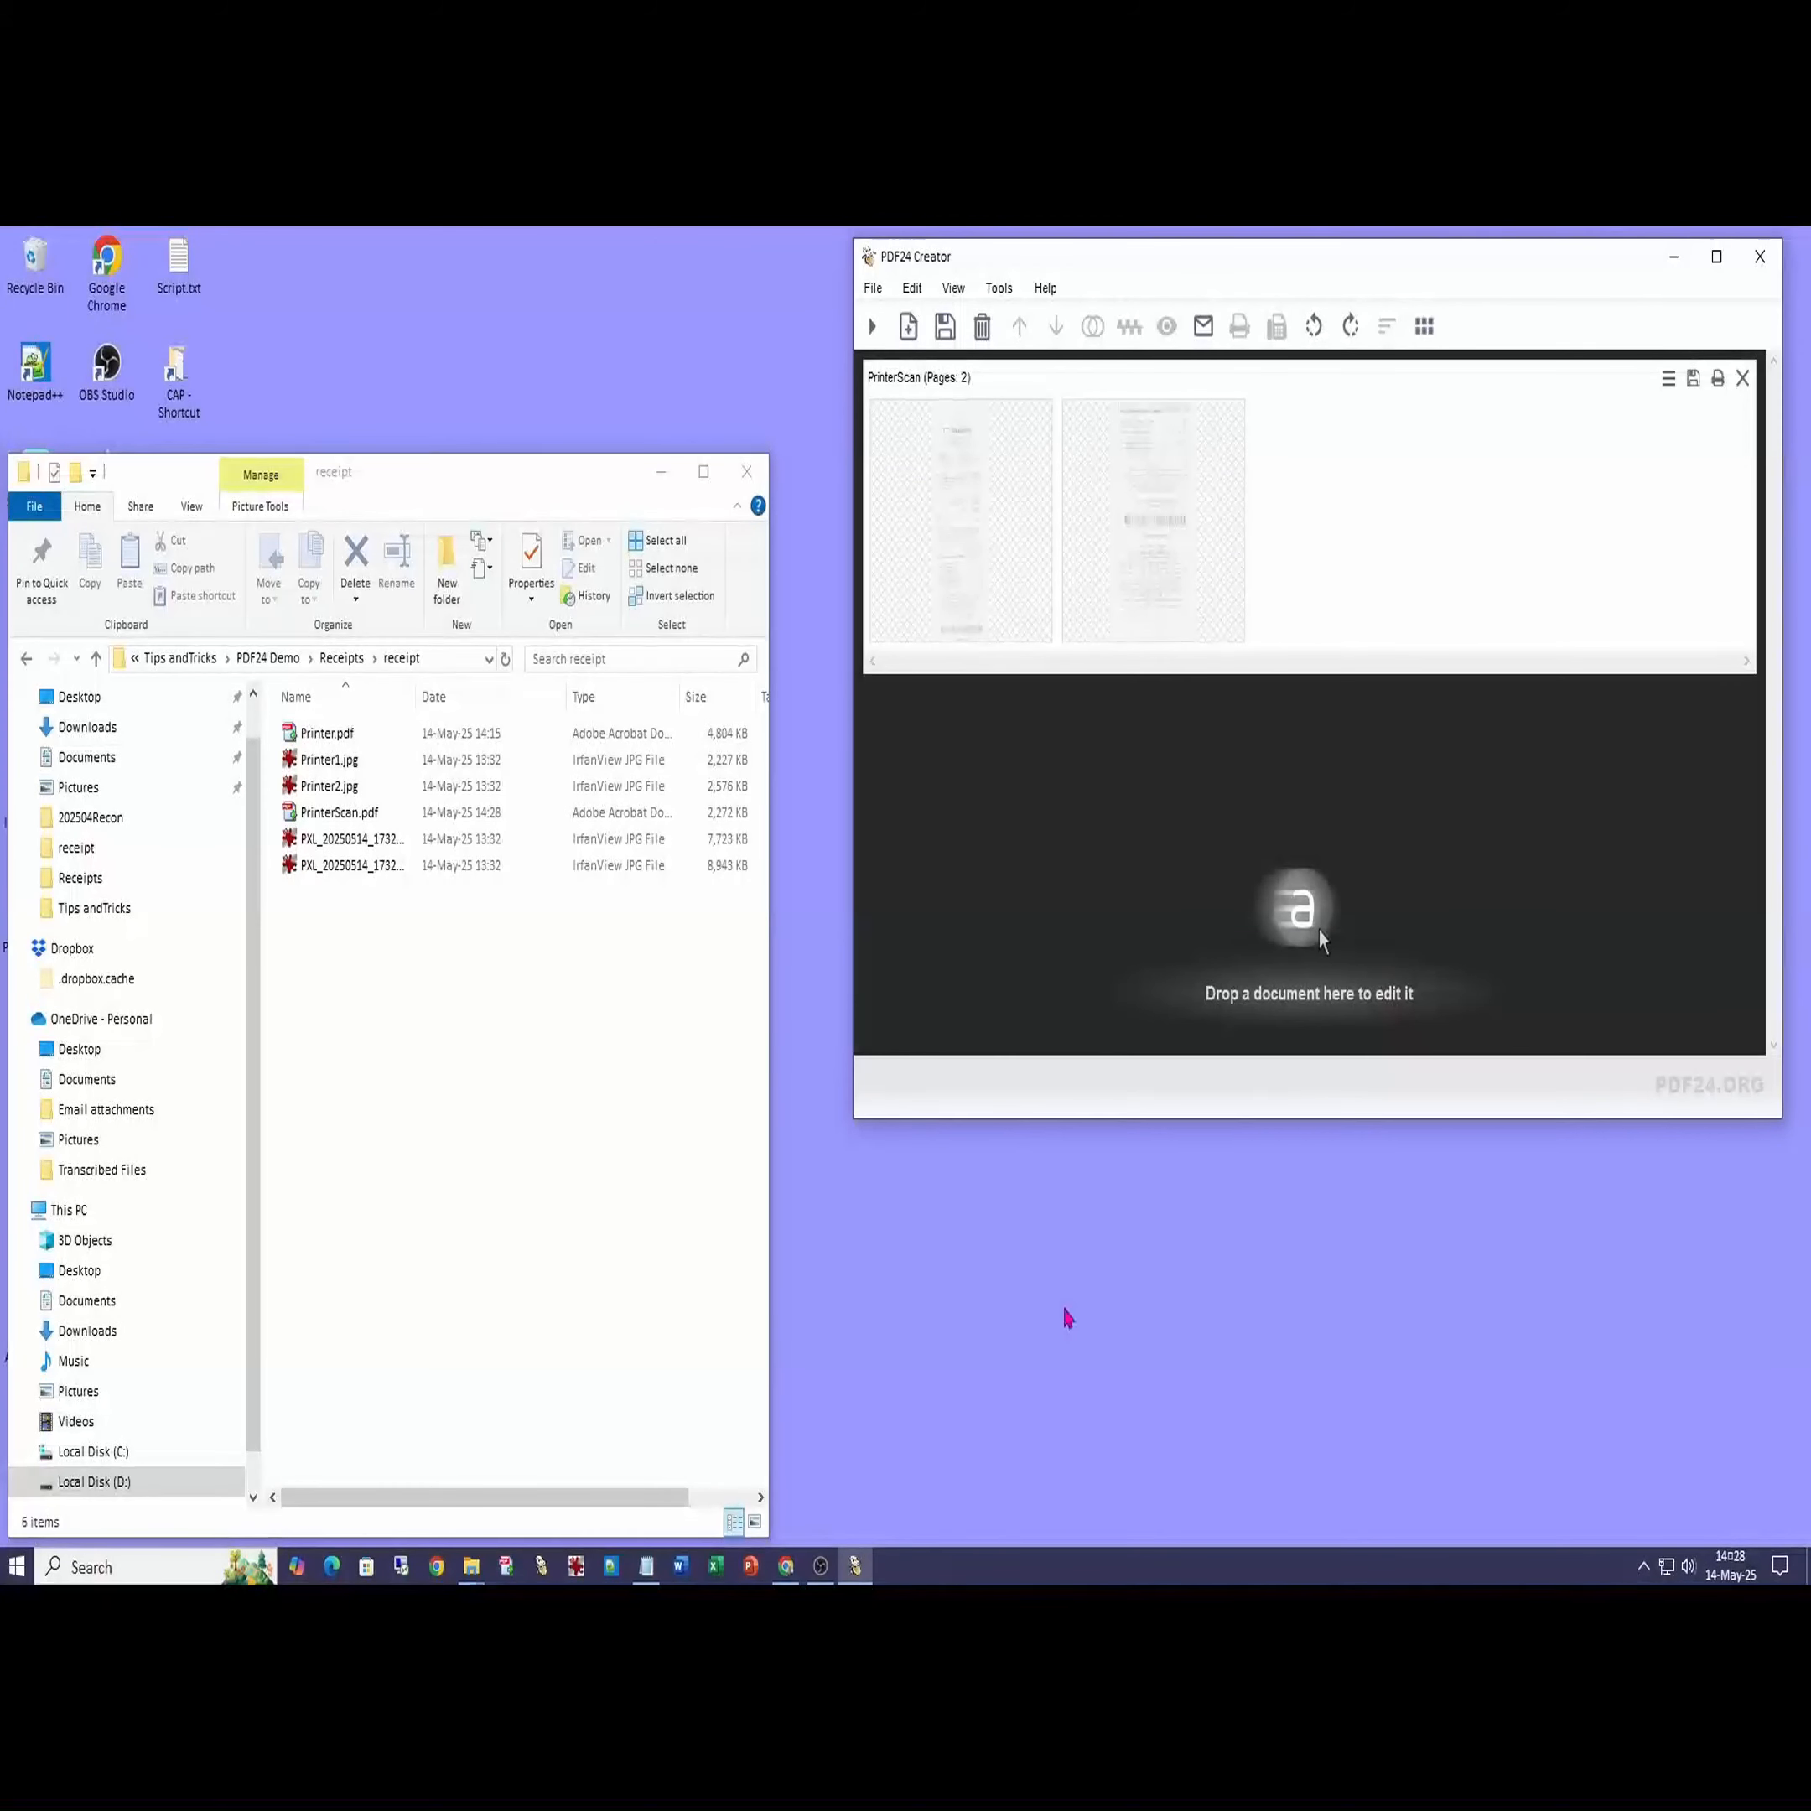
# - Preview PrinterScan.pdf, then close PDF24 Creator and launch PDF24 Toolbox
pyautogui.click(329, 819)
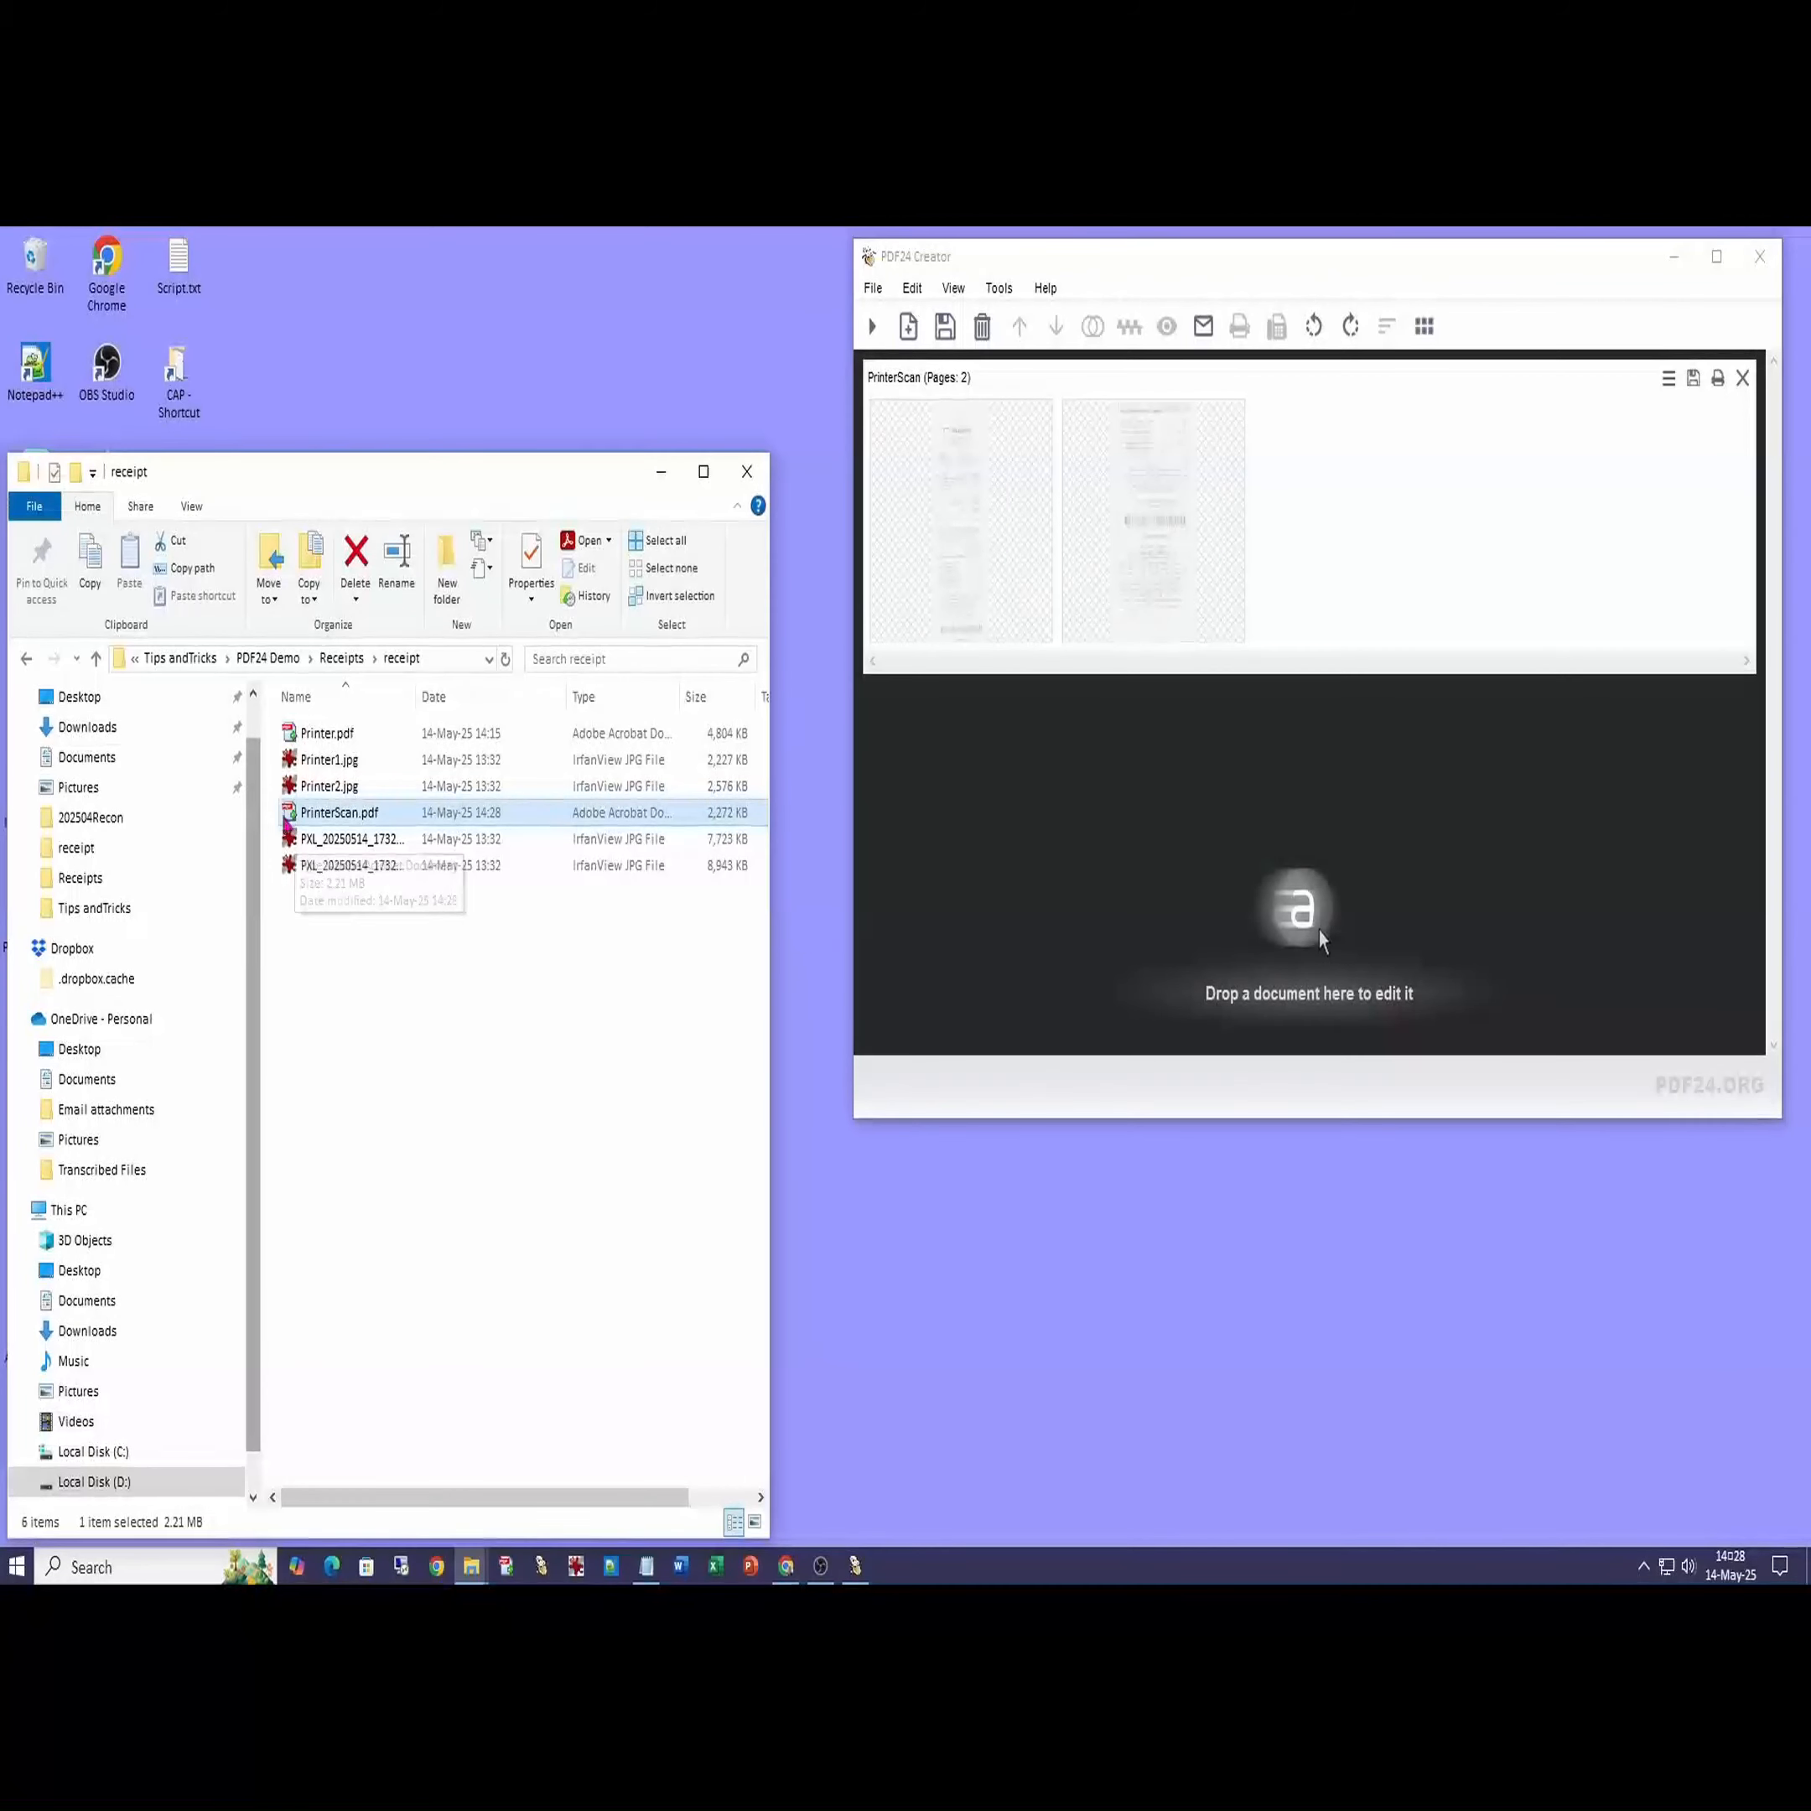
pyautogui.doubleClick(289, 824)
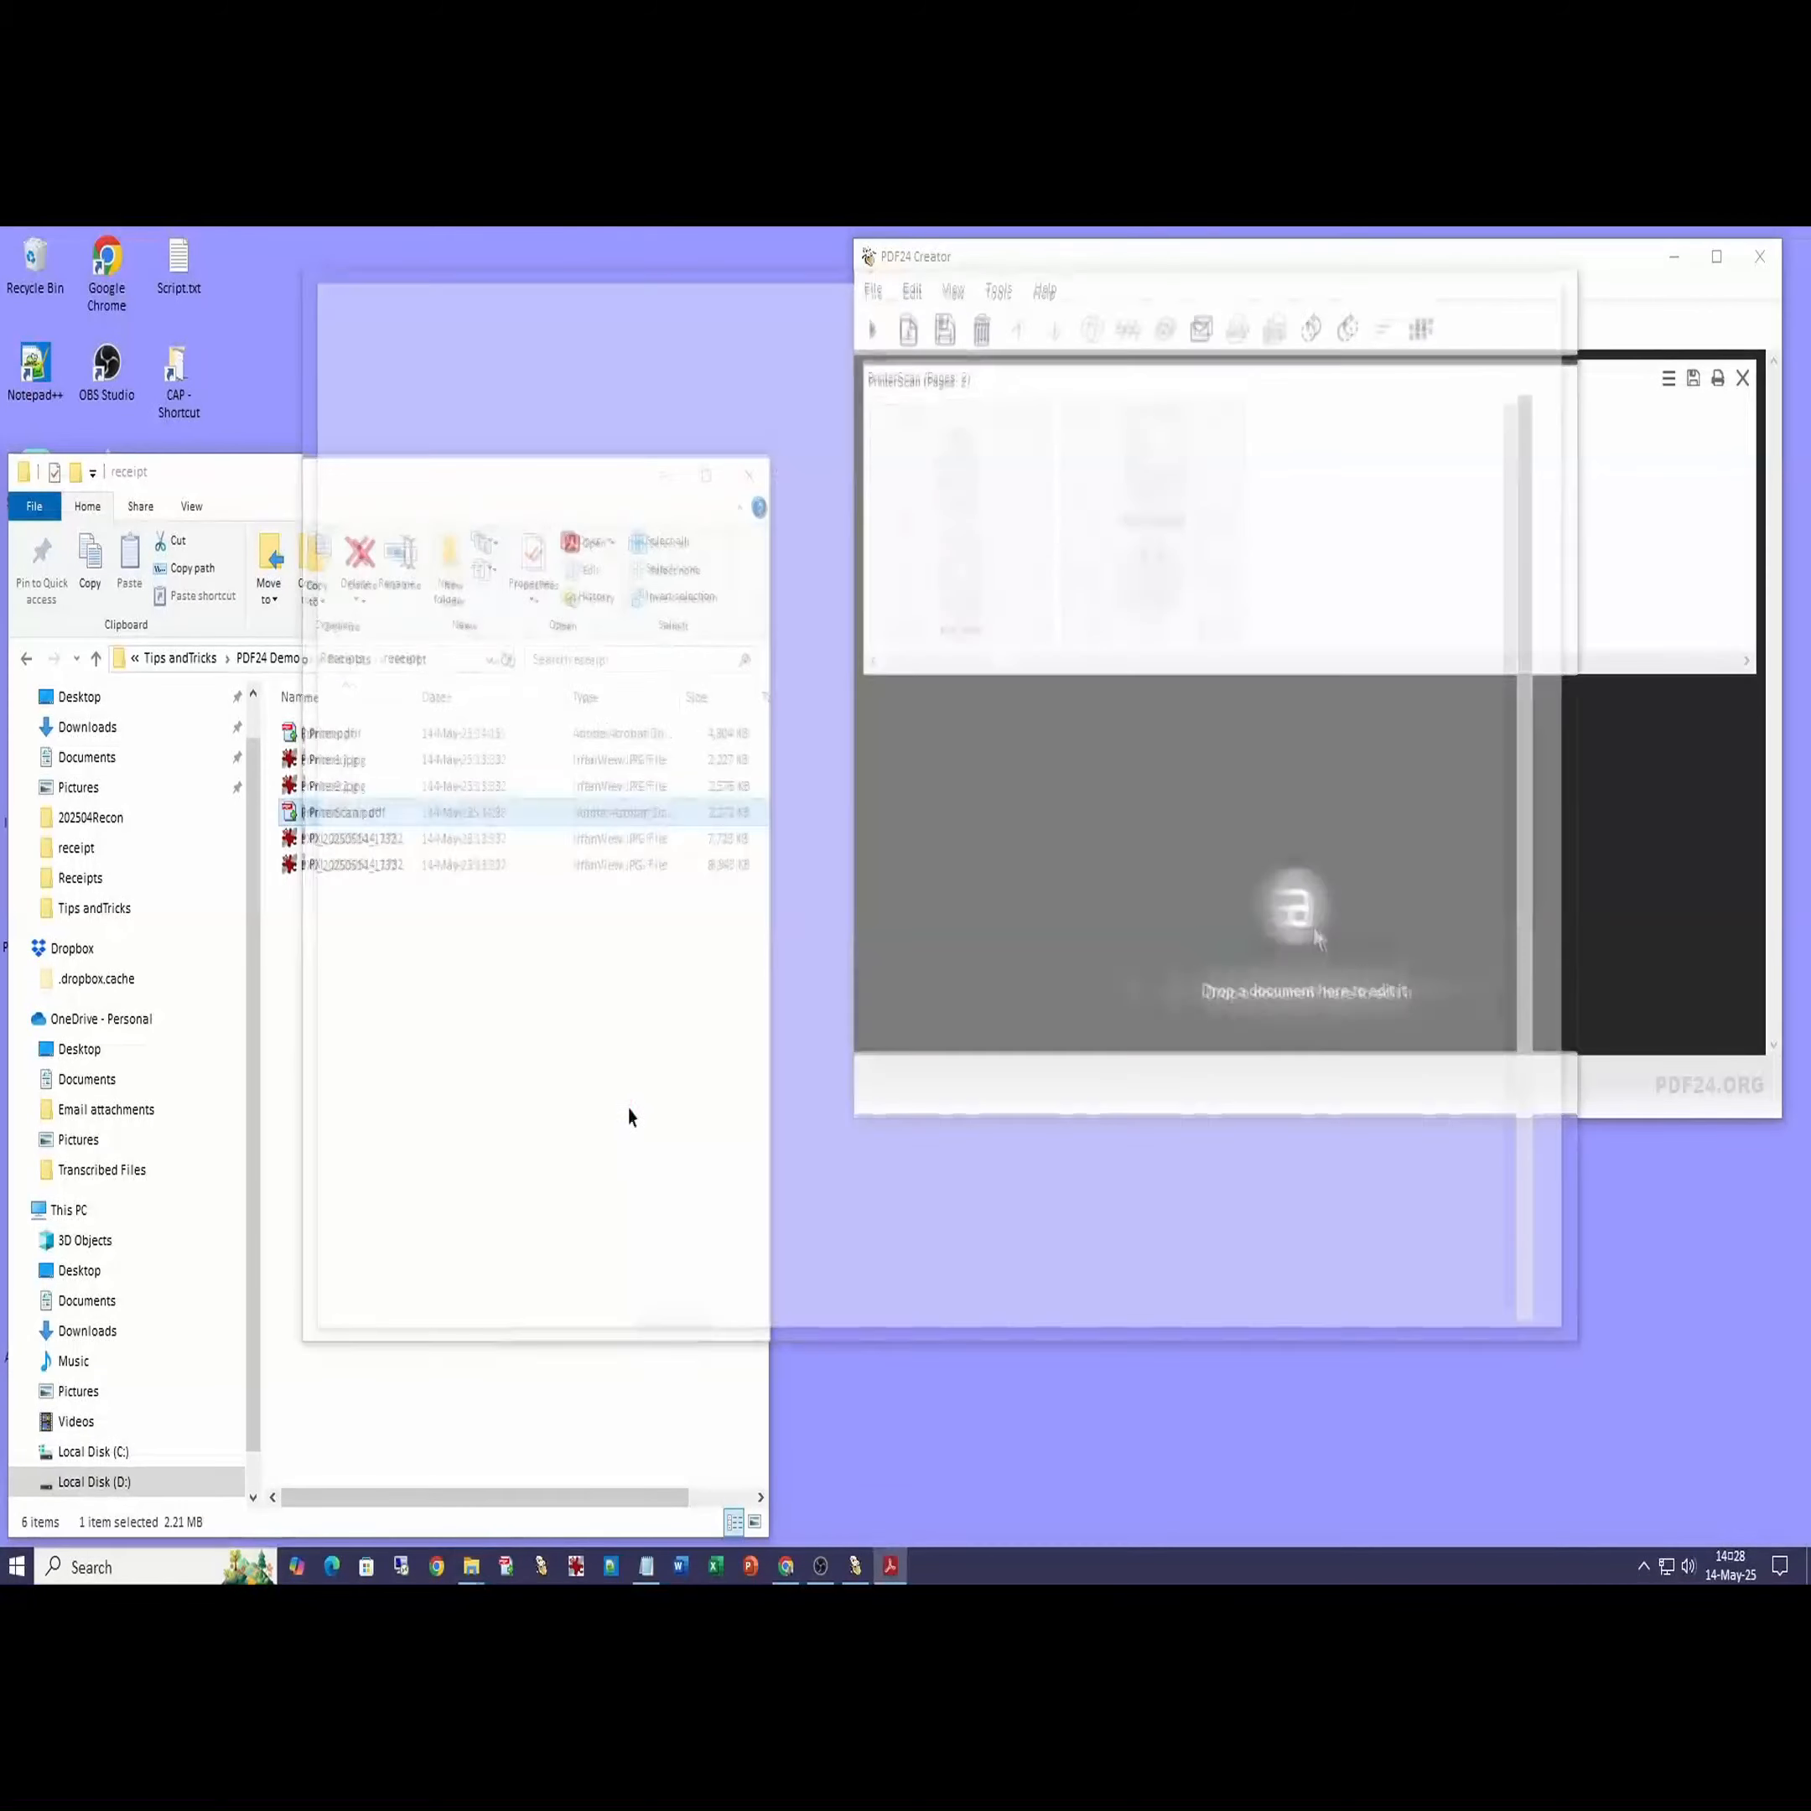
pyautogui.click(1562, 285)
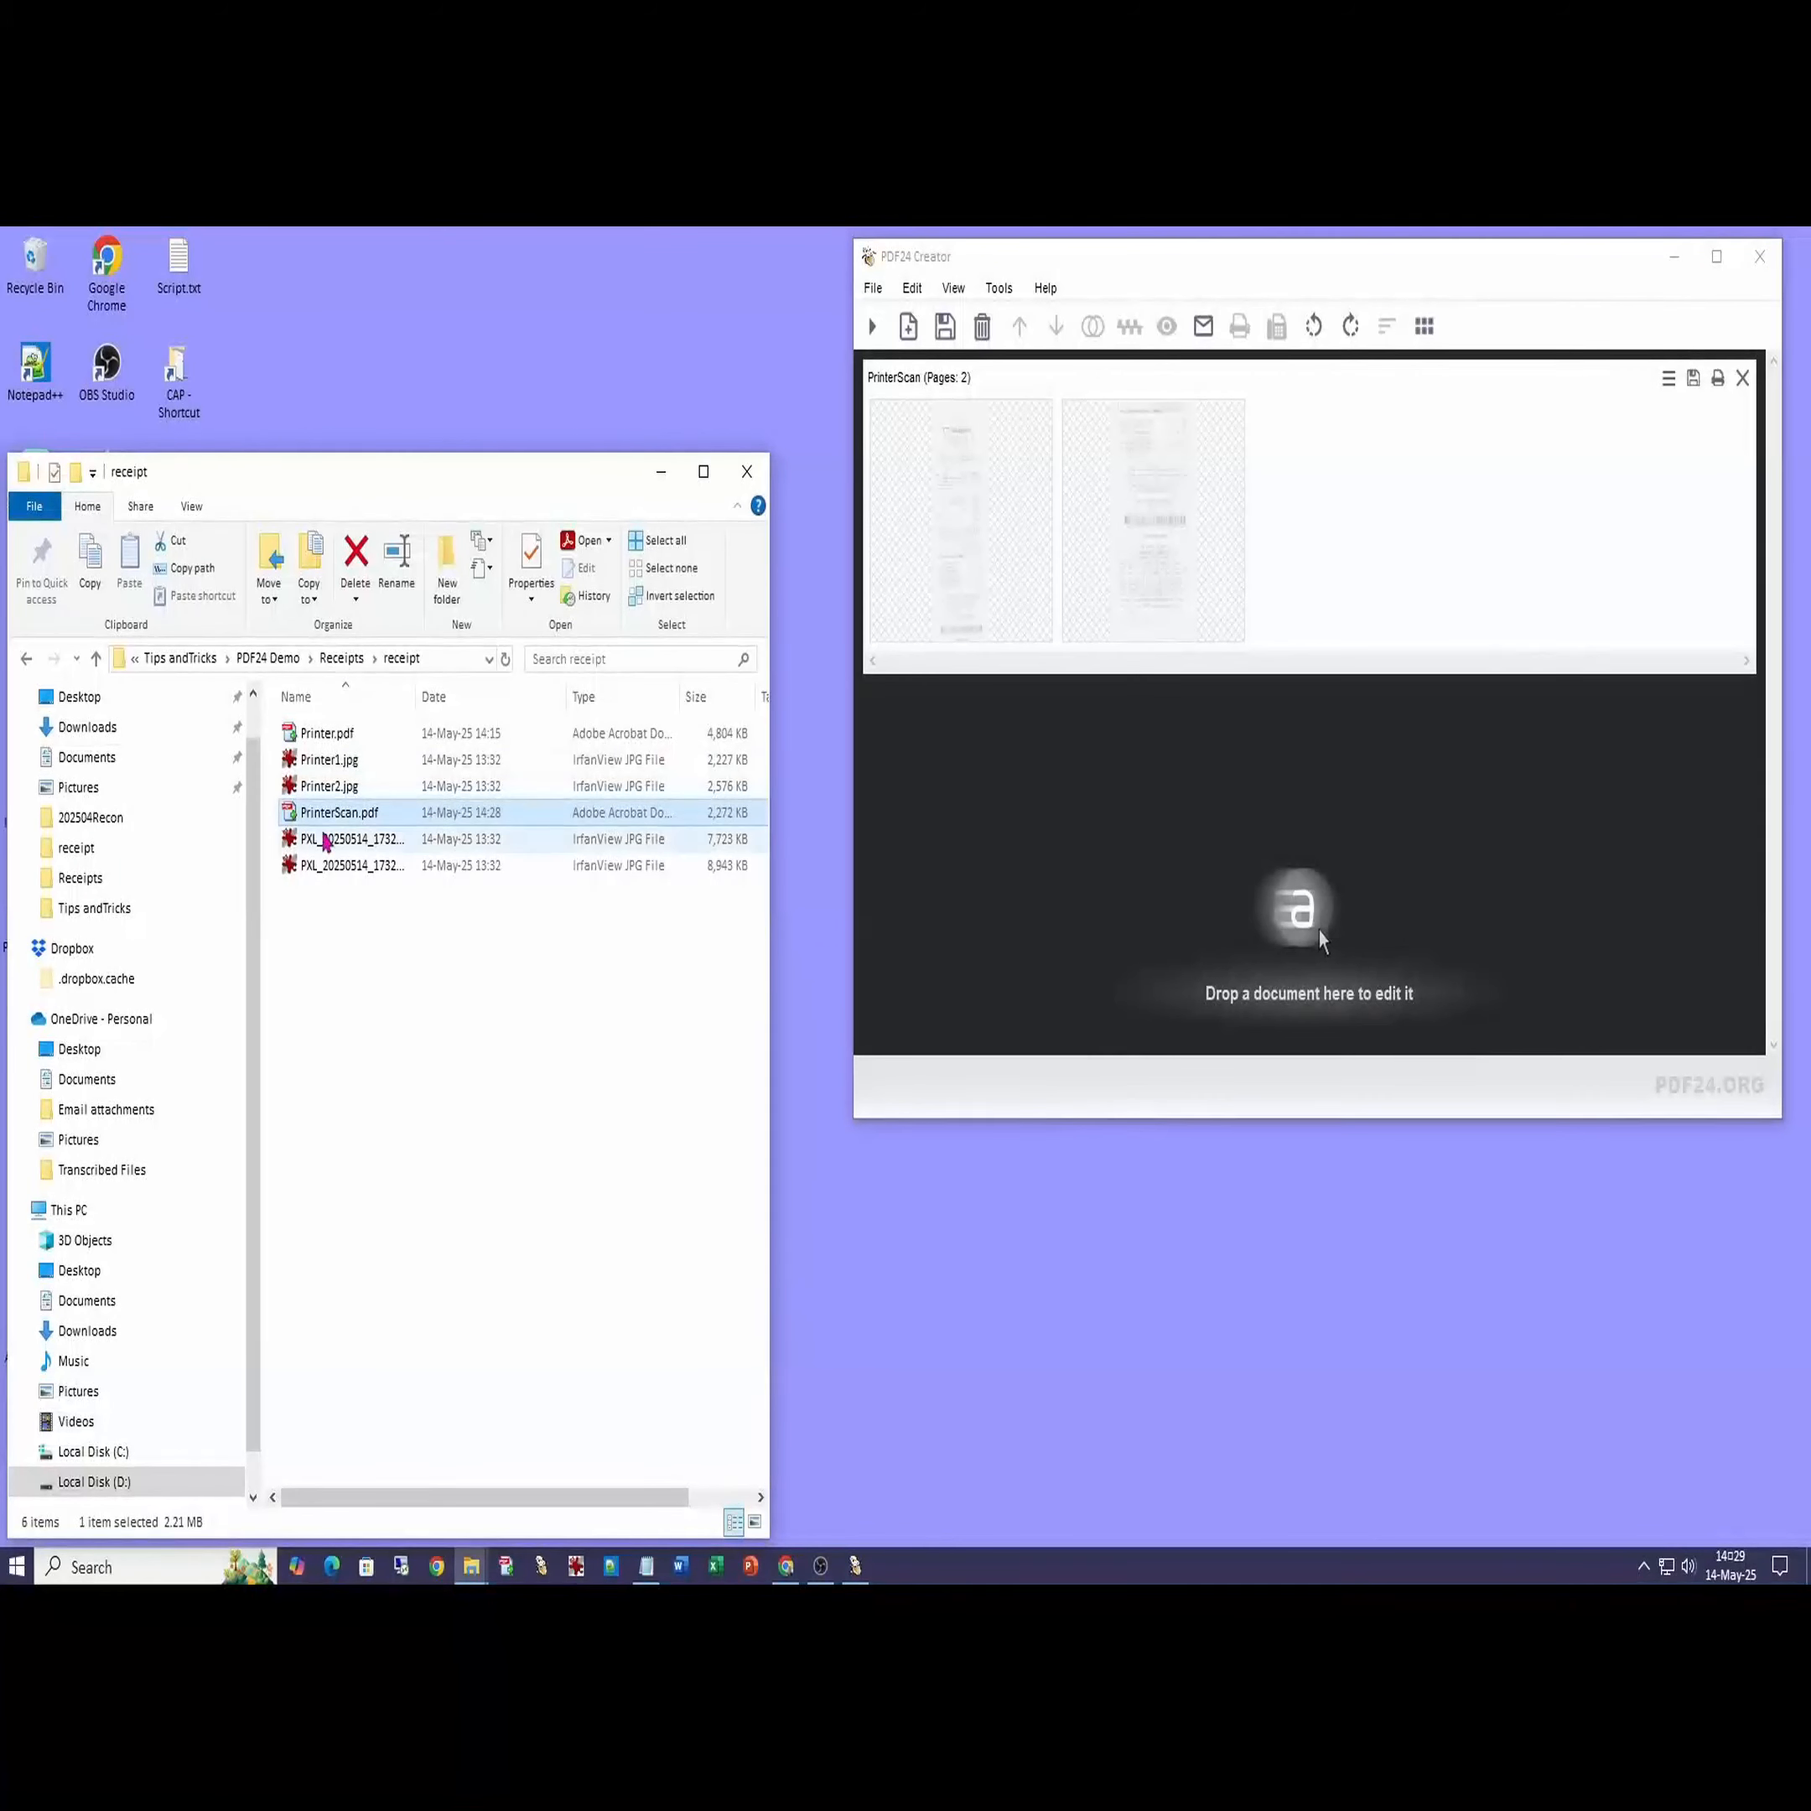
pyautogui.click(1761, 259)
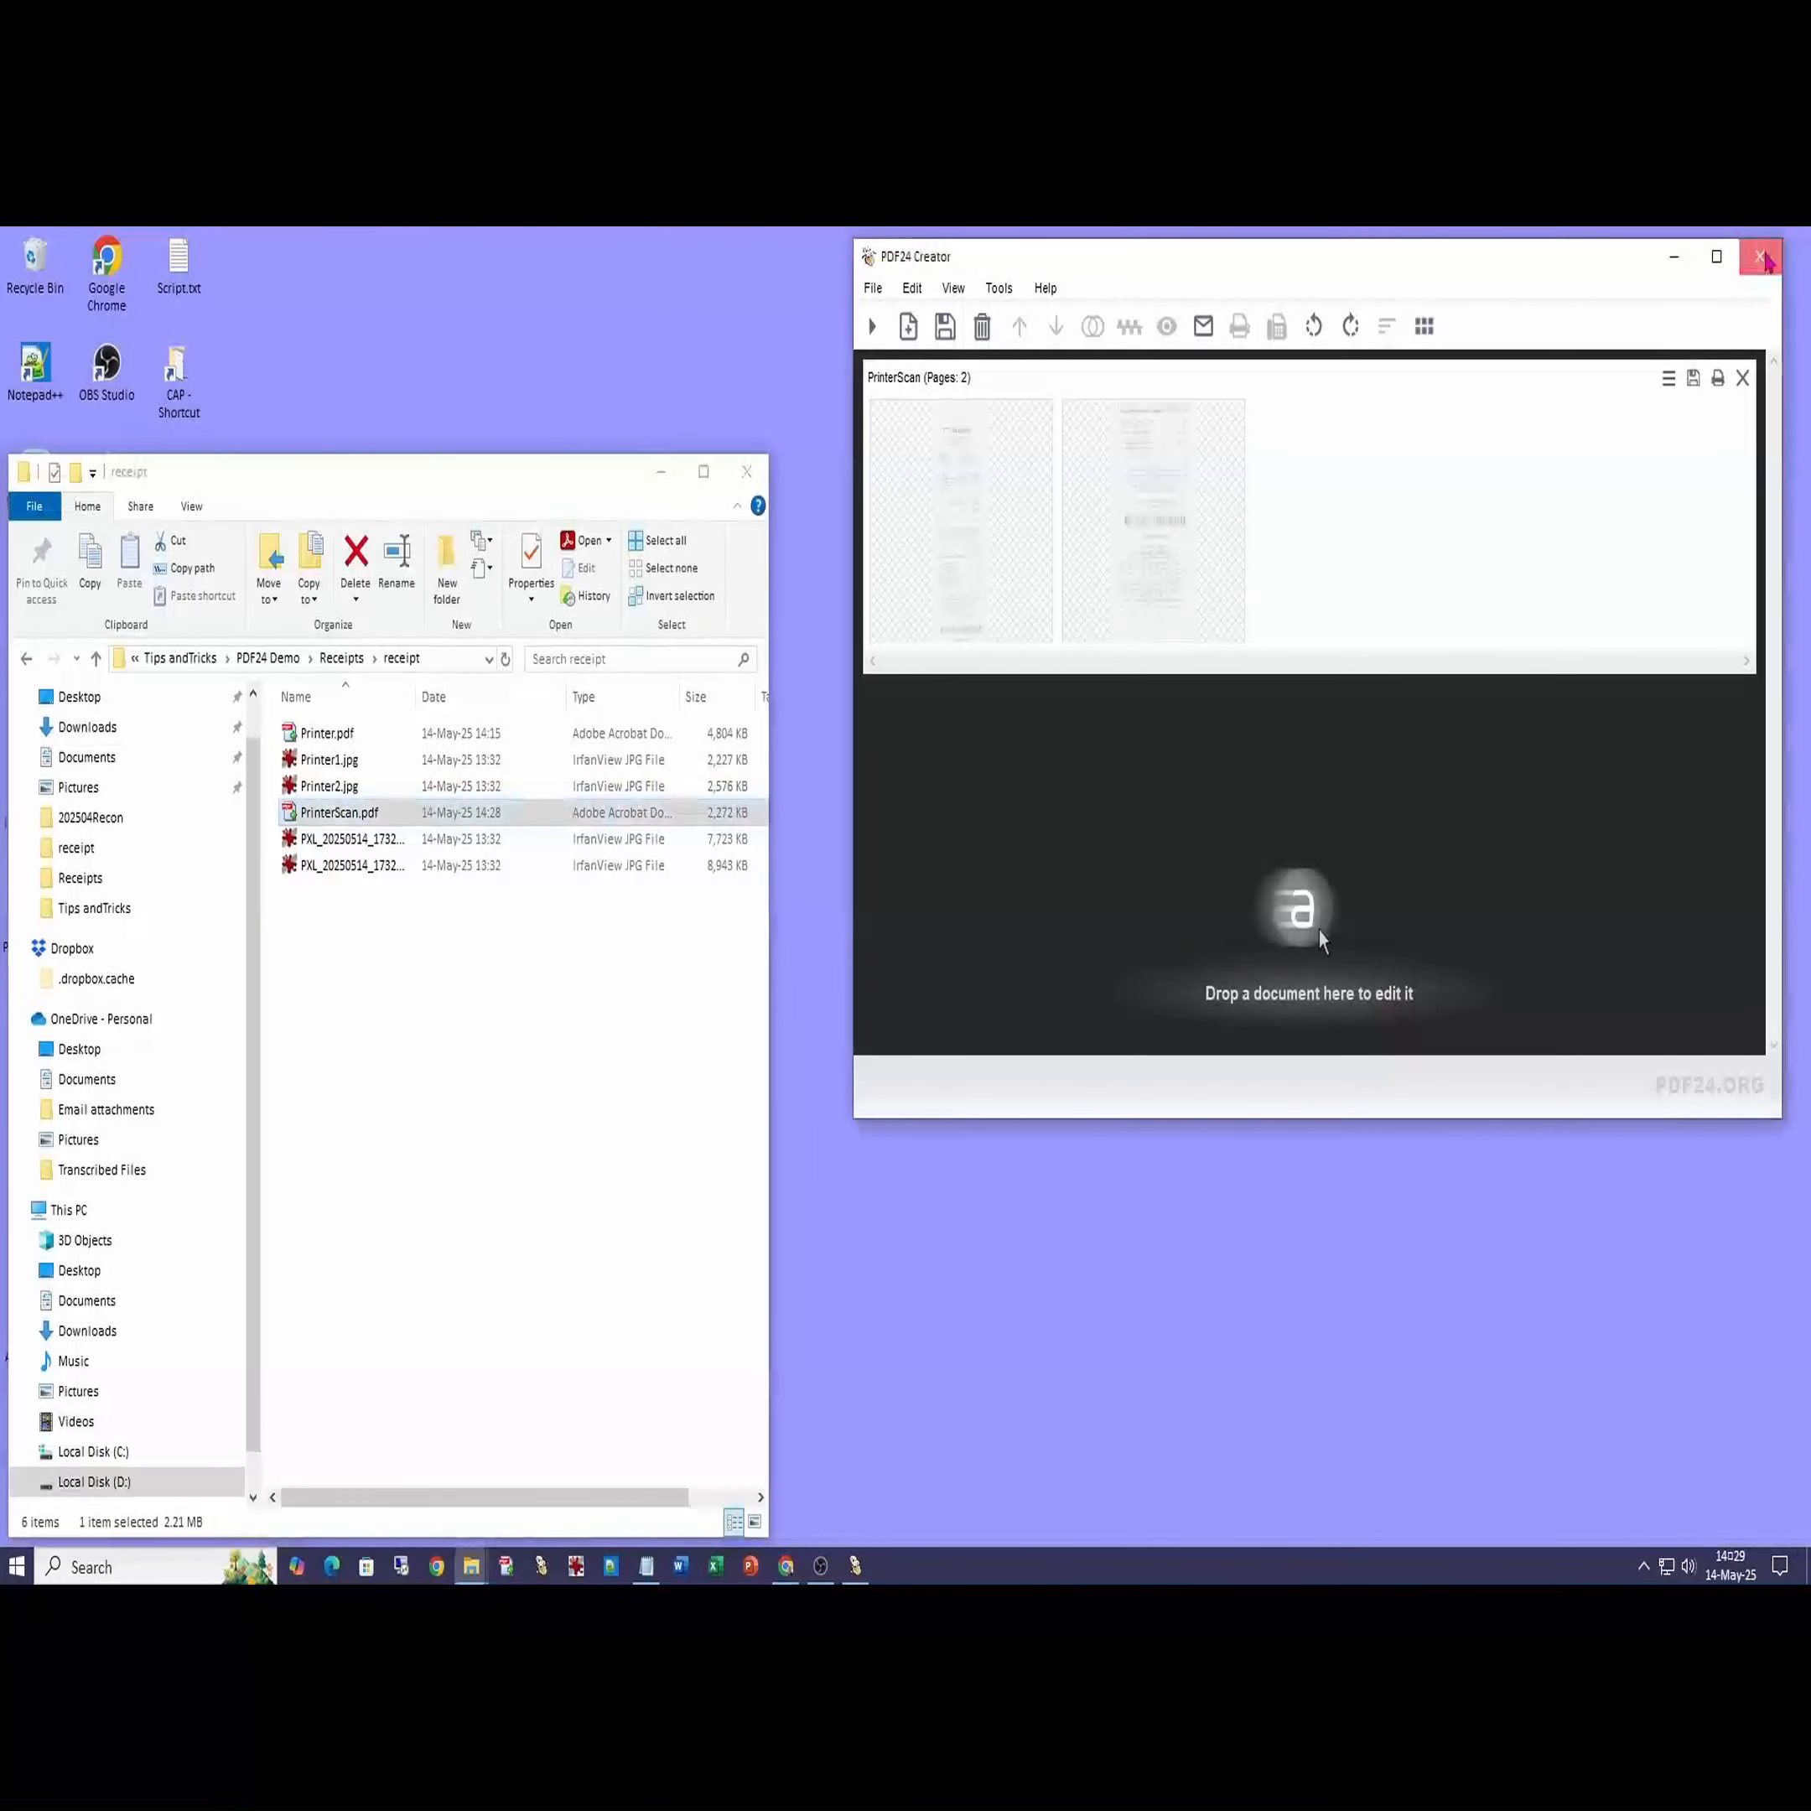
pyautogui.click(540, 1565)
# - Load PrinterScan.pdf into Annotate PDF and add a Text box to the receipt page
pyautogui.click(974, 617)
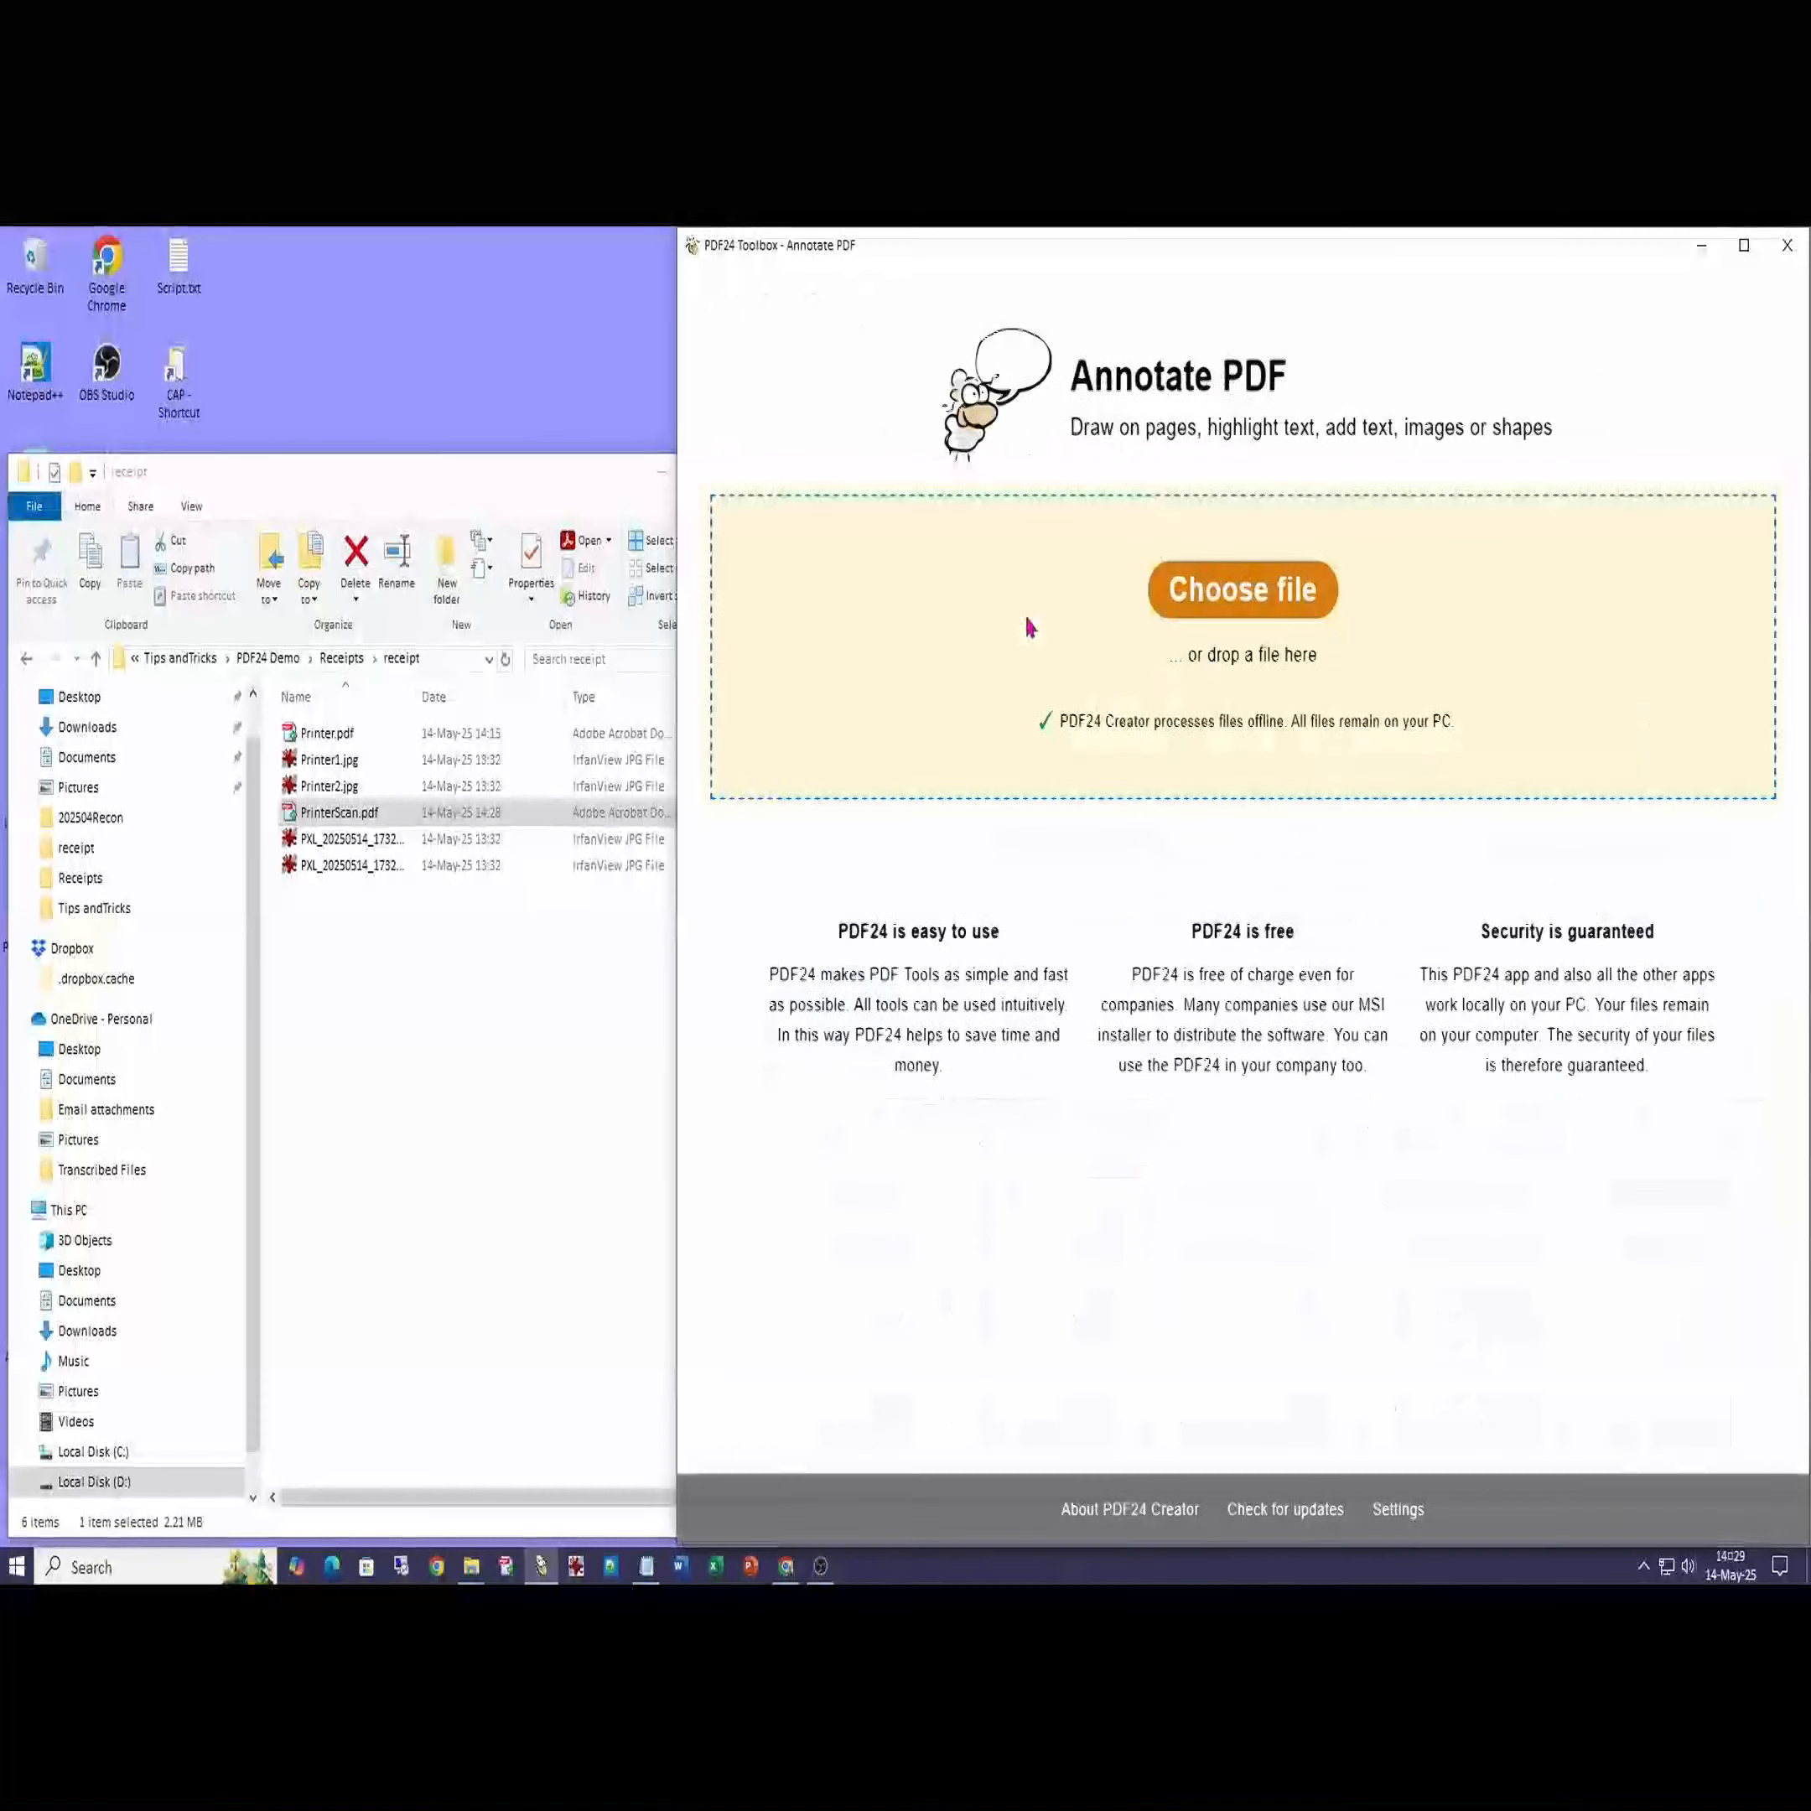
pyautogui.click(300, 814)
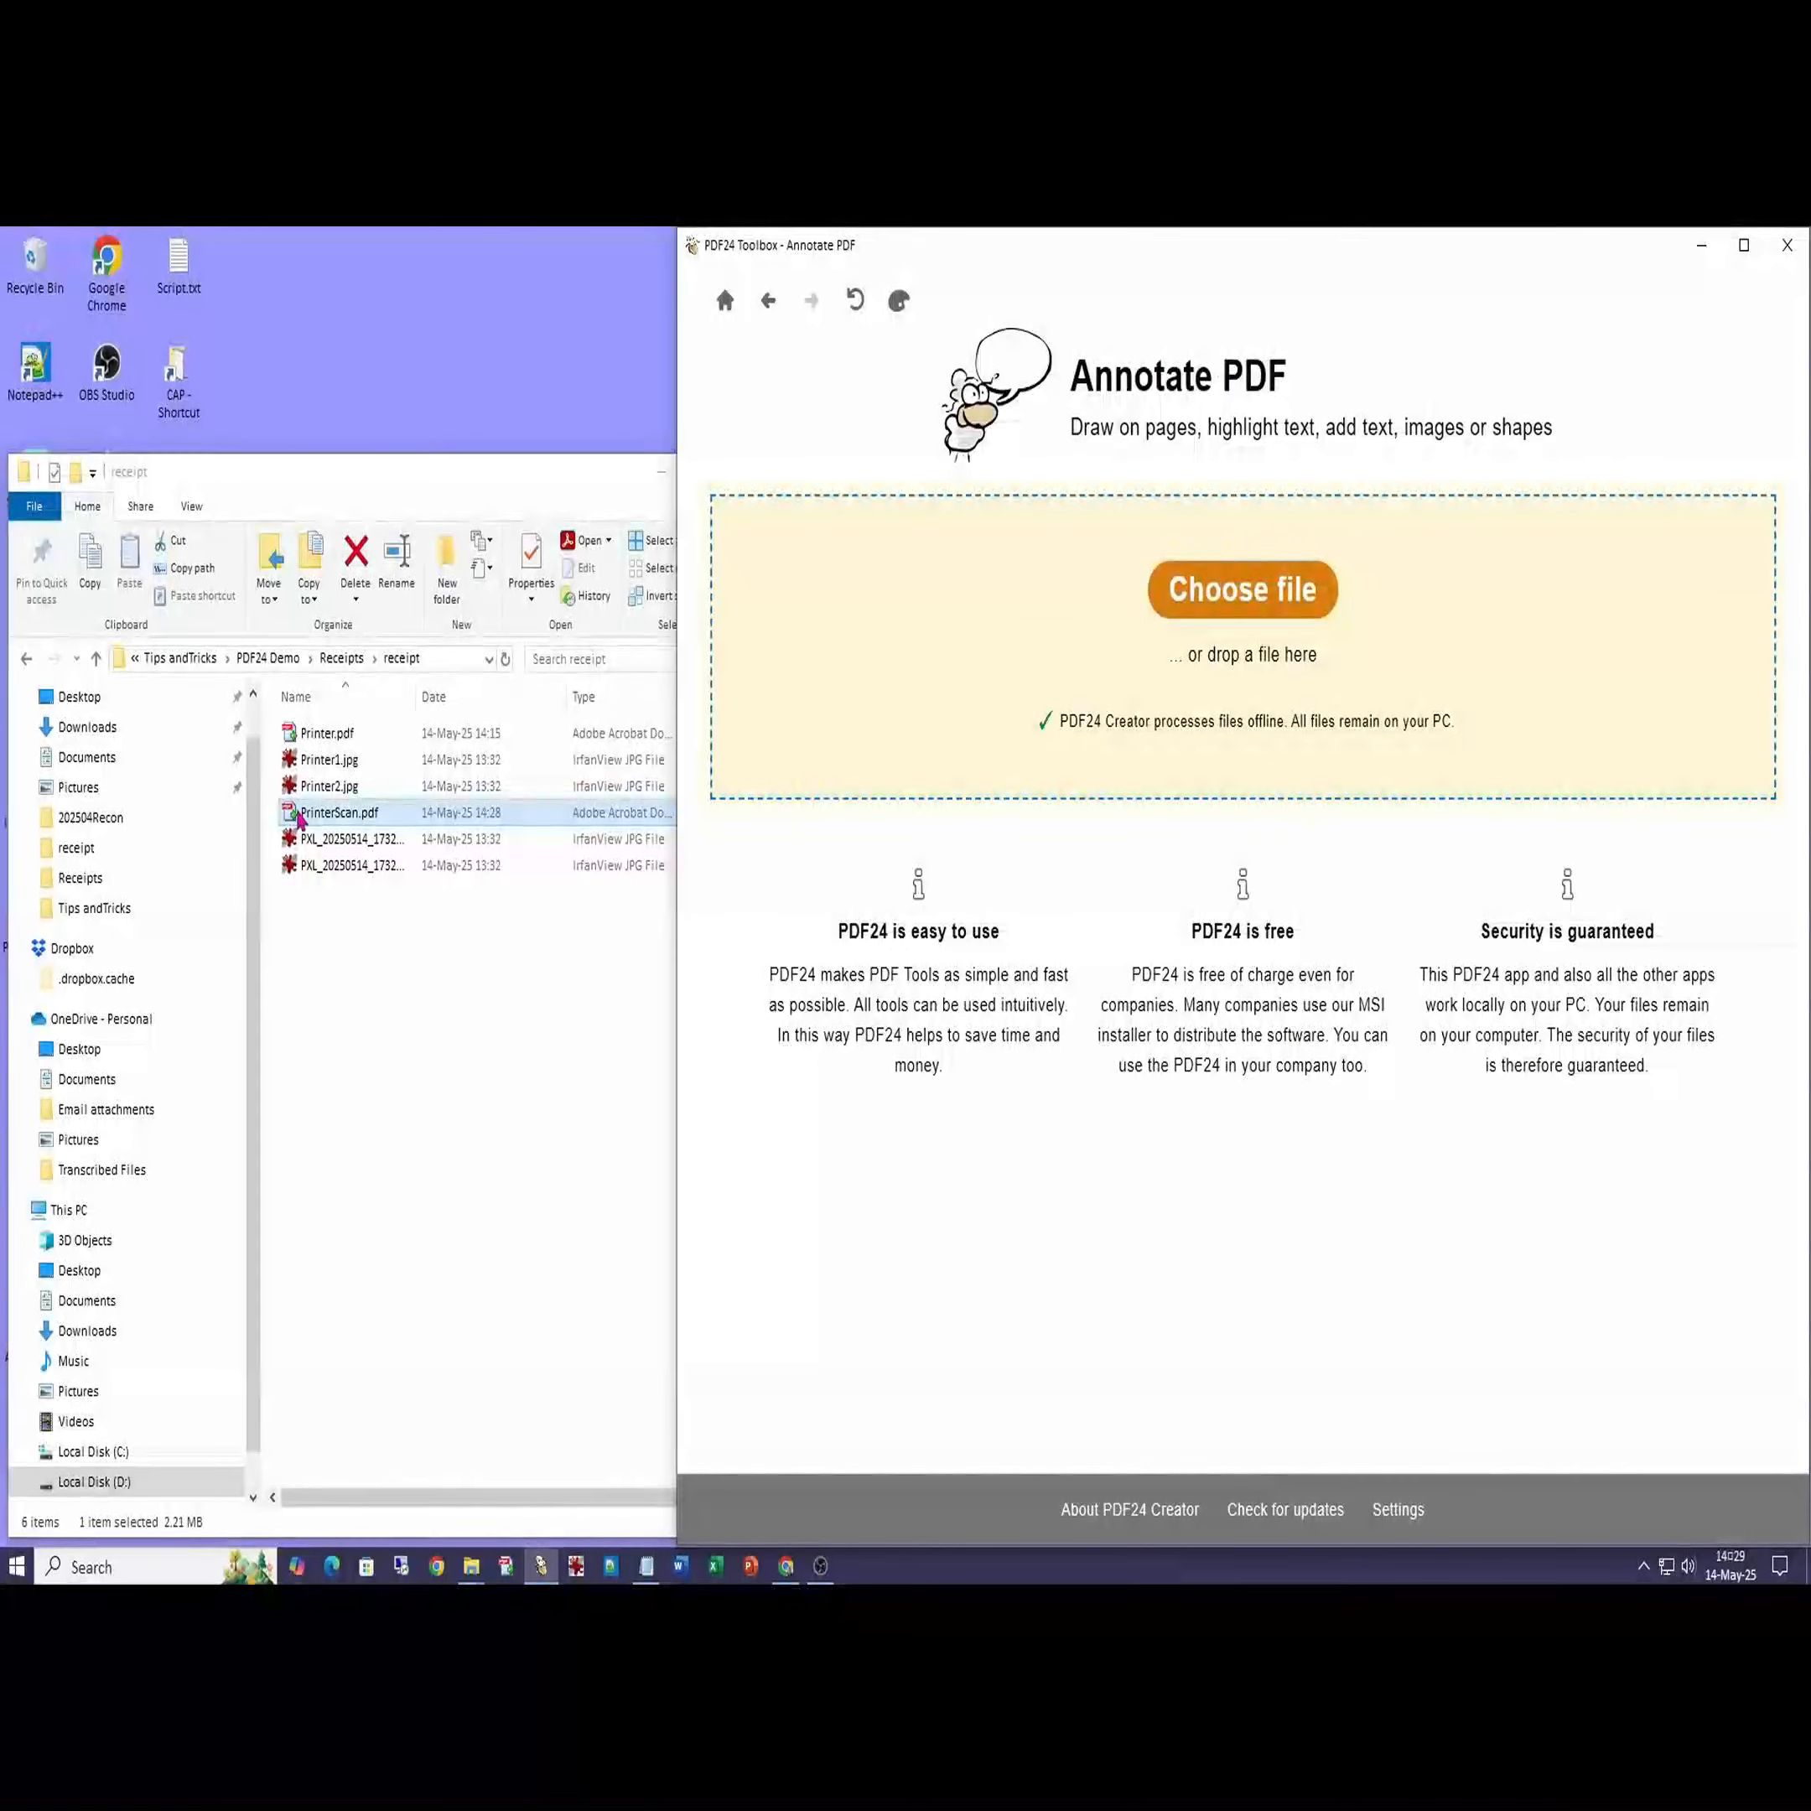
pyautogui.moveTo(300, 816)
pyautogui.mouseDown()
pyautogui.moveTo(621, 814)
pyautogui.moveTo(1242, 656)
pyautogui.mouseUp()
pyautogui.click(1010, 288)
pyautogui.click(1239, 930)
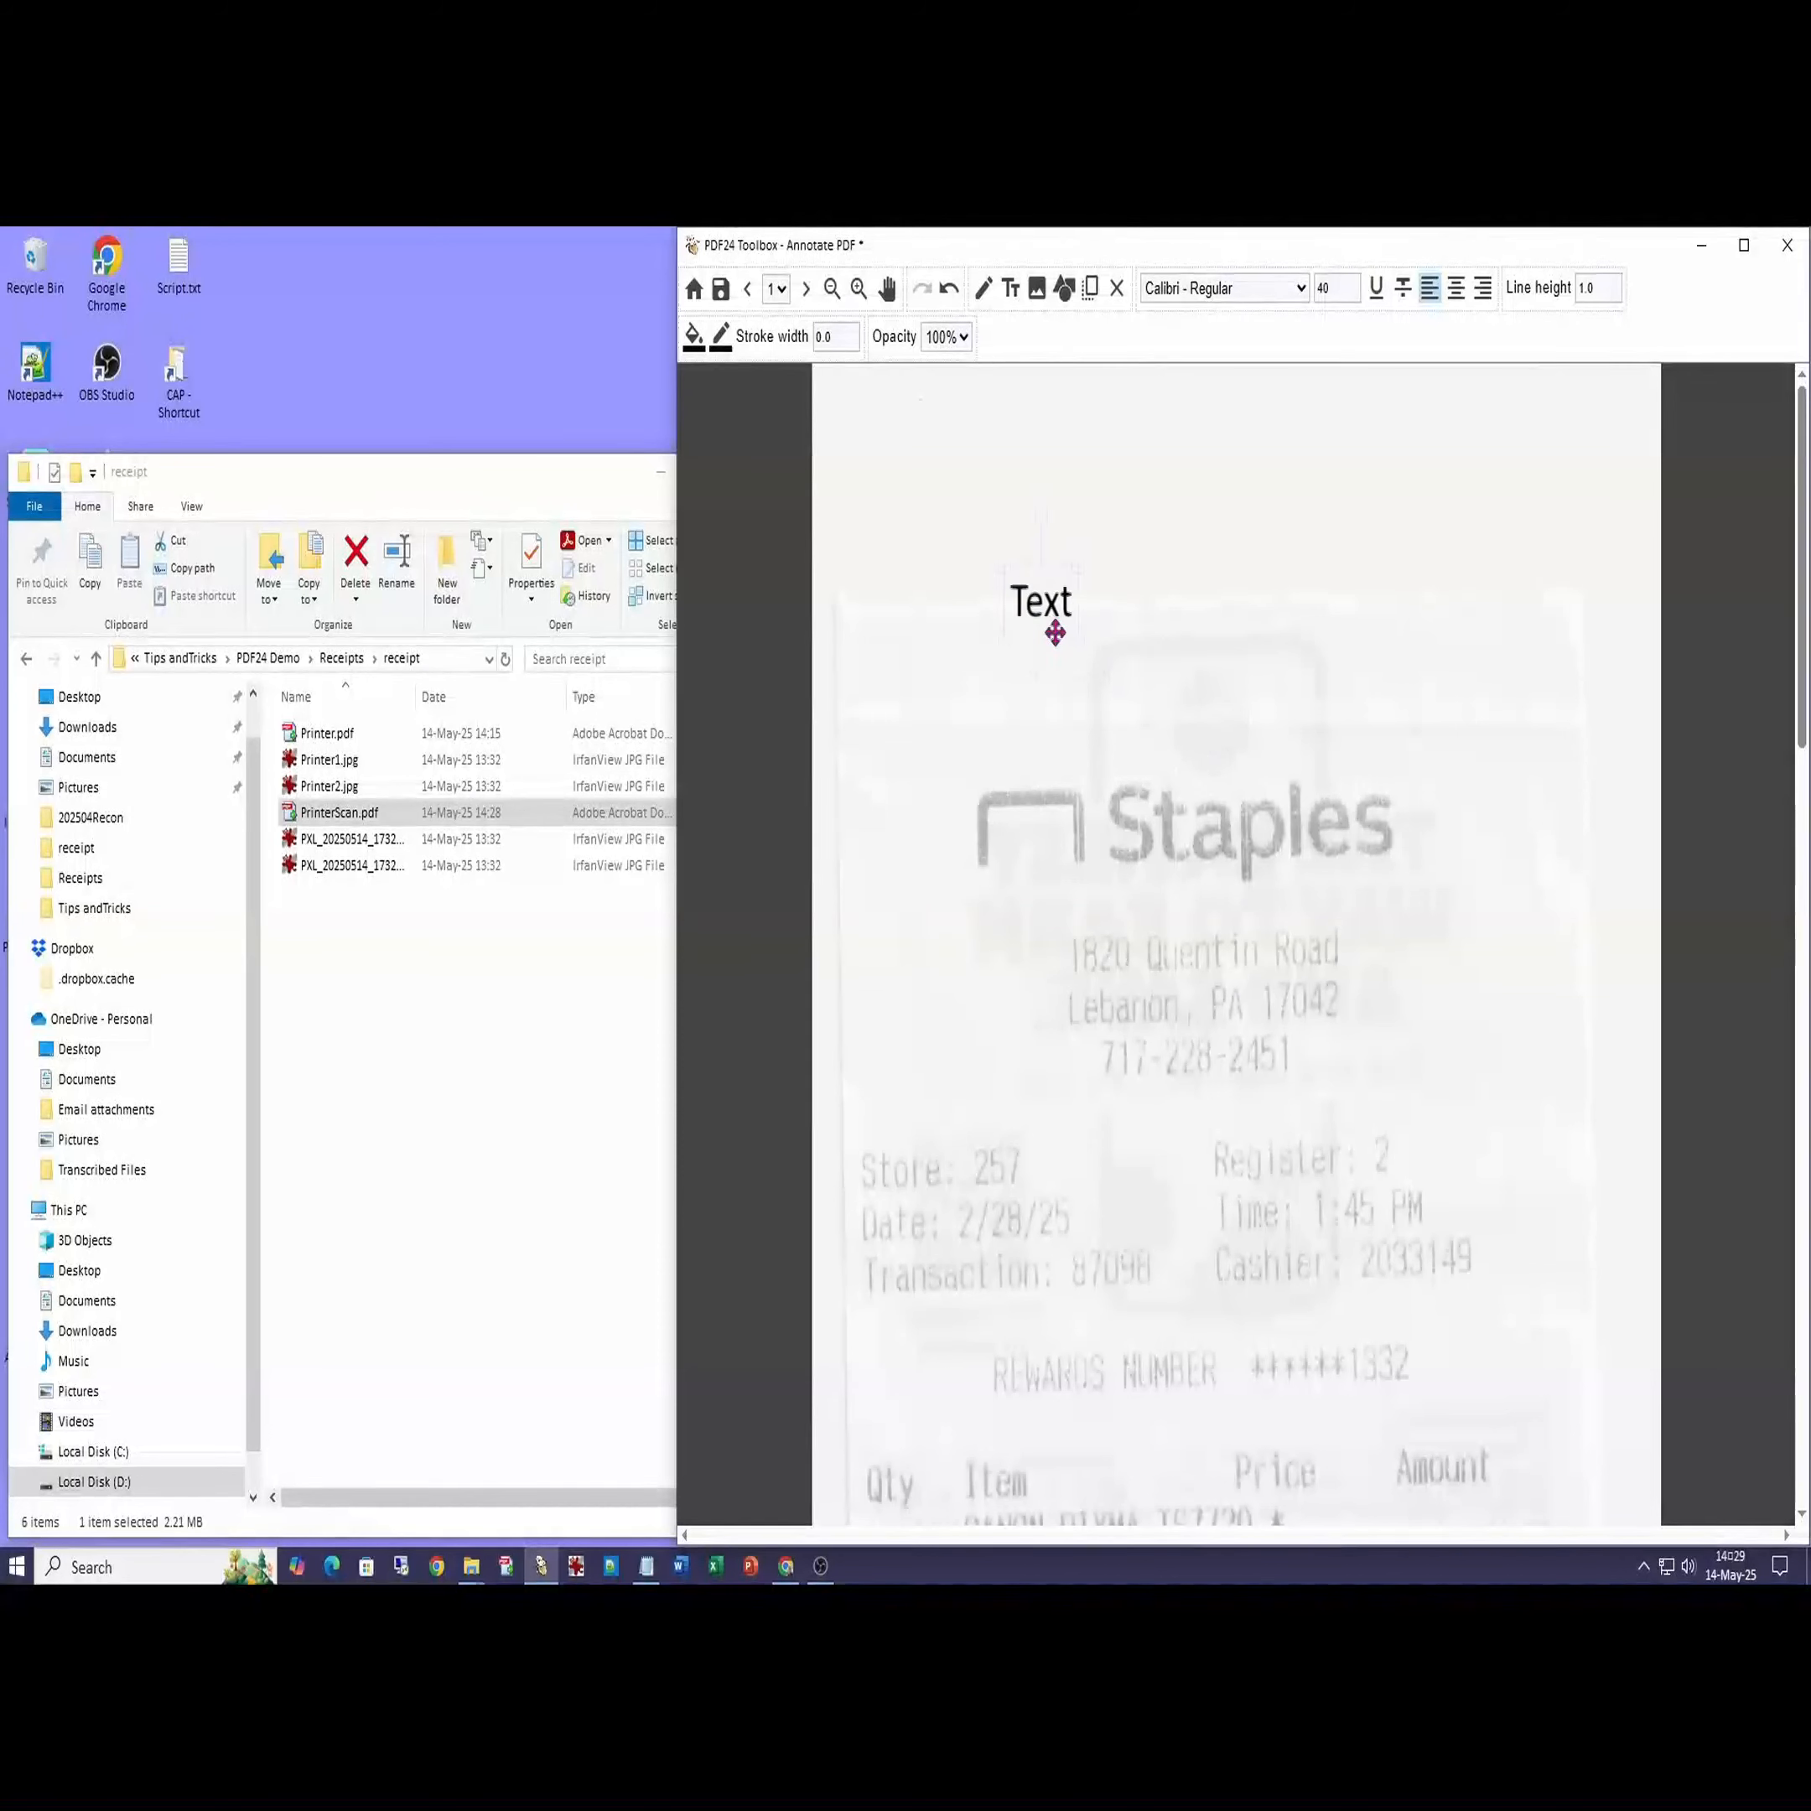
# - Replace the note's placeholder above the Staples logo with the reference code, requester's name, and 'Replace Printer'
pyautogui.click(1003, 508)
pyautogui.doubleClick(994, 475)
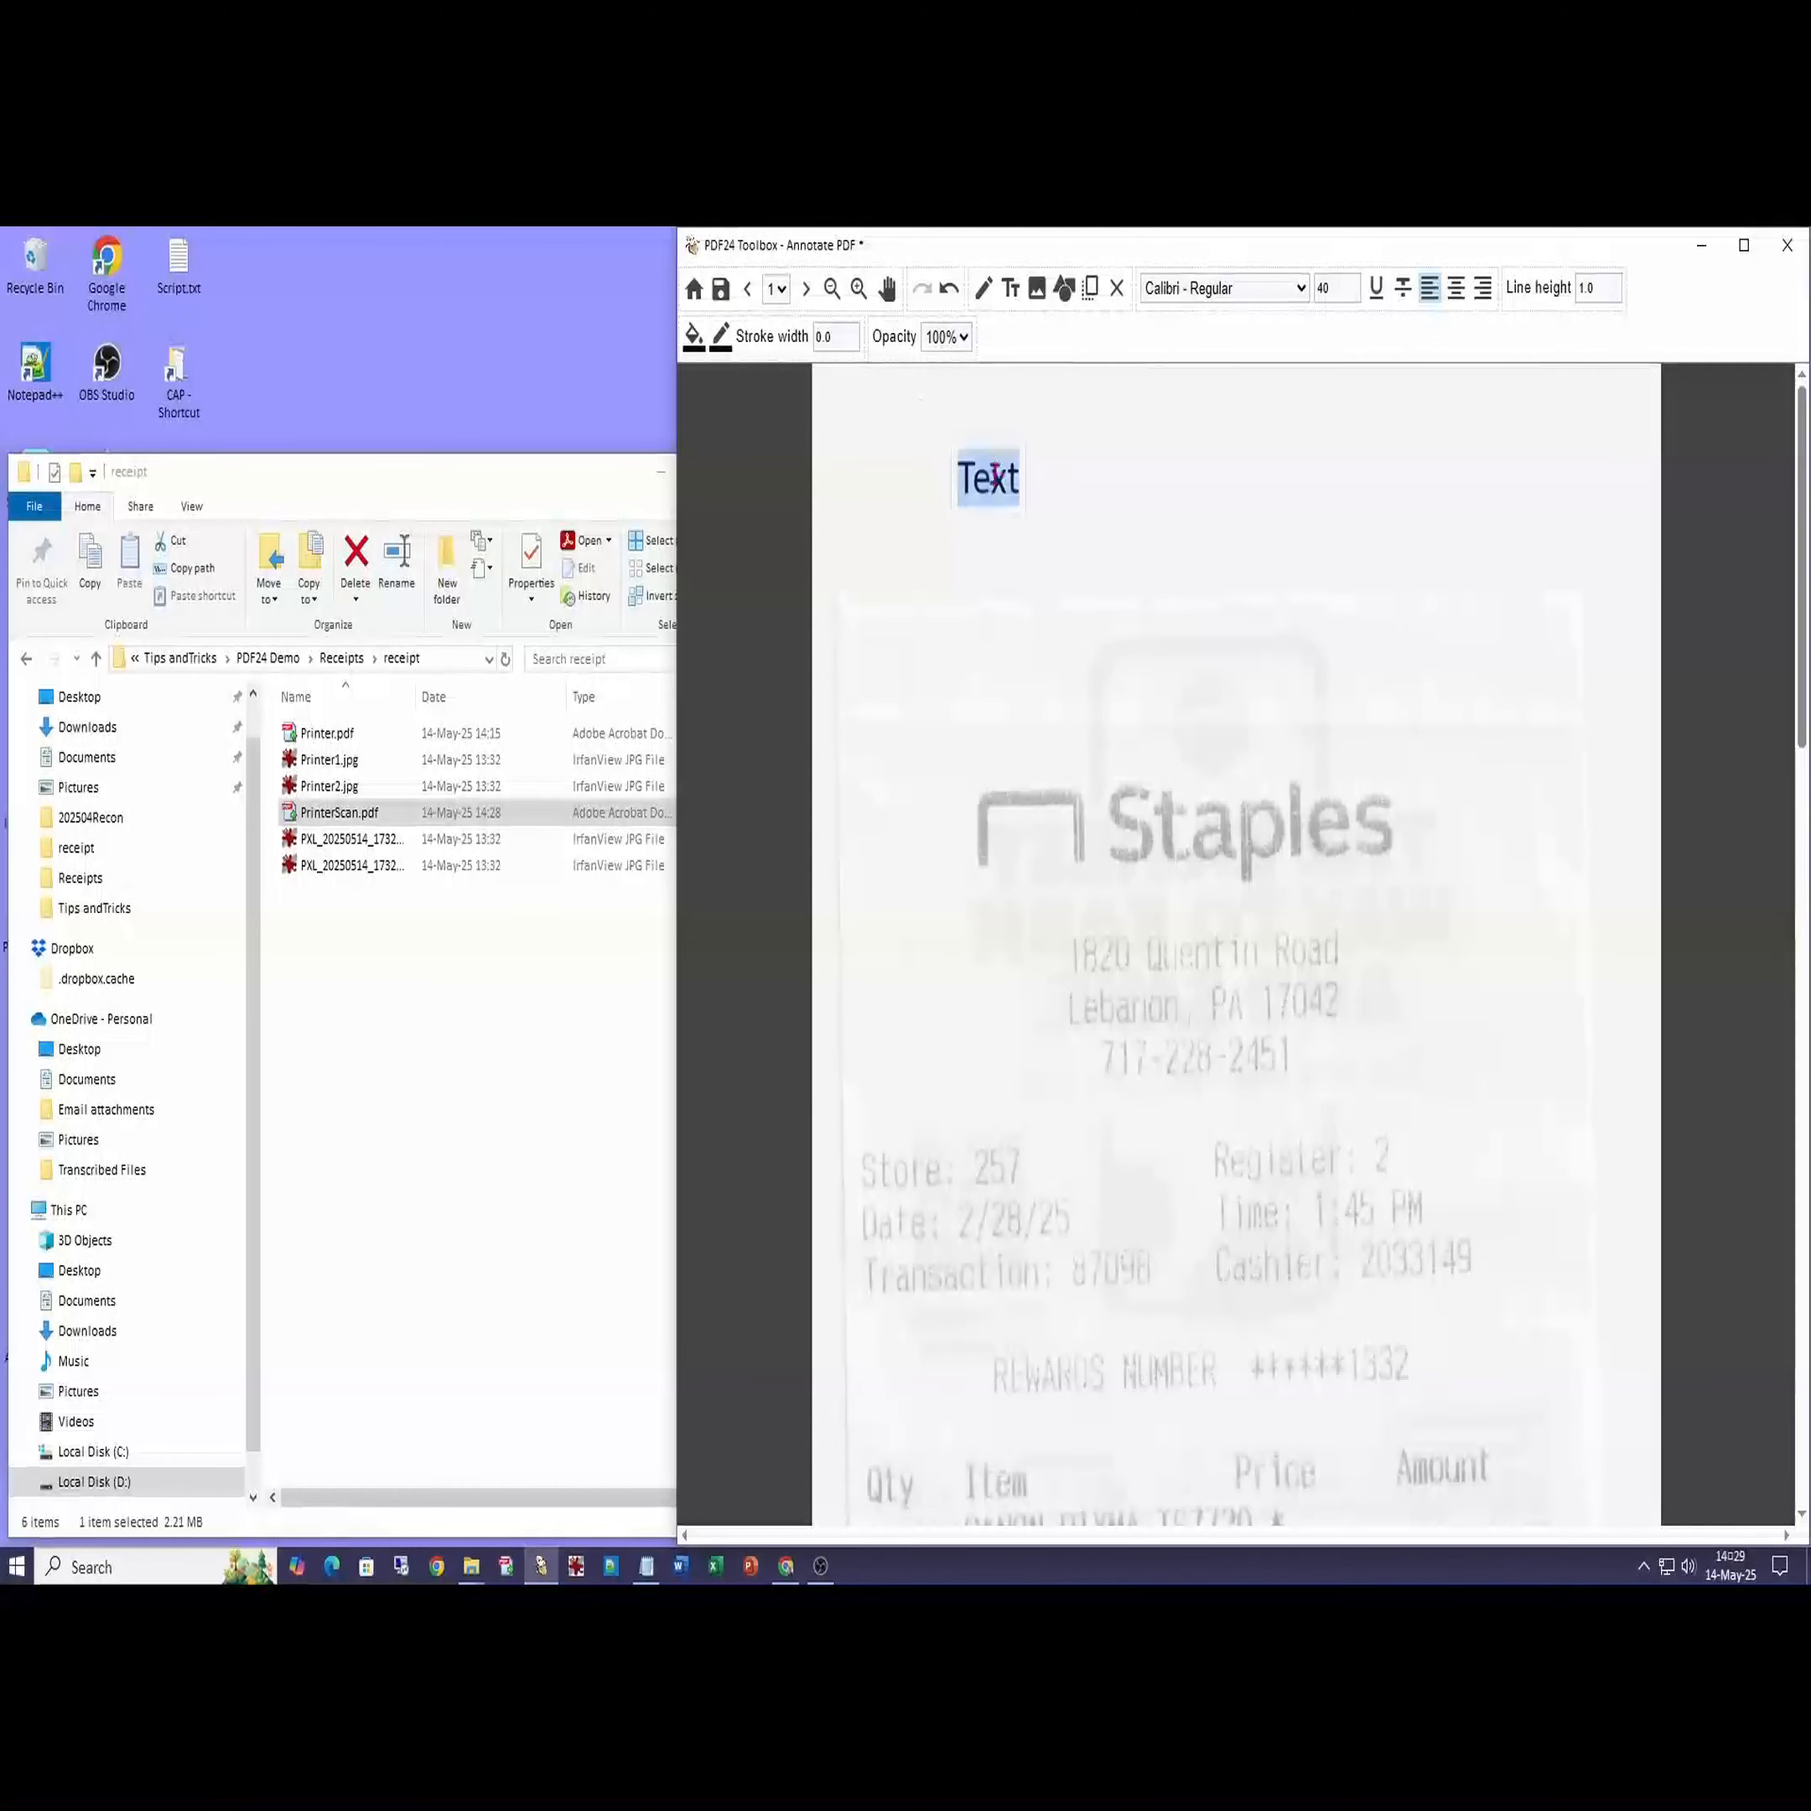
pyautogui.write('PA999SQ999')
pyautogui.press('Return')
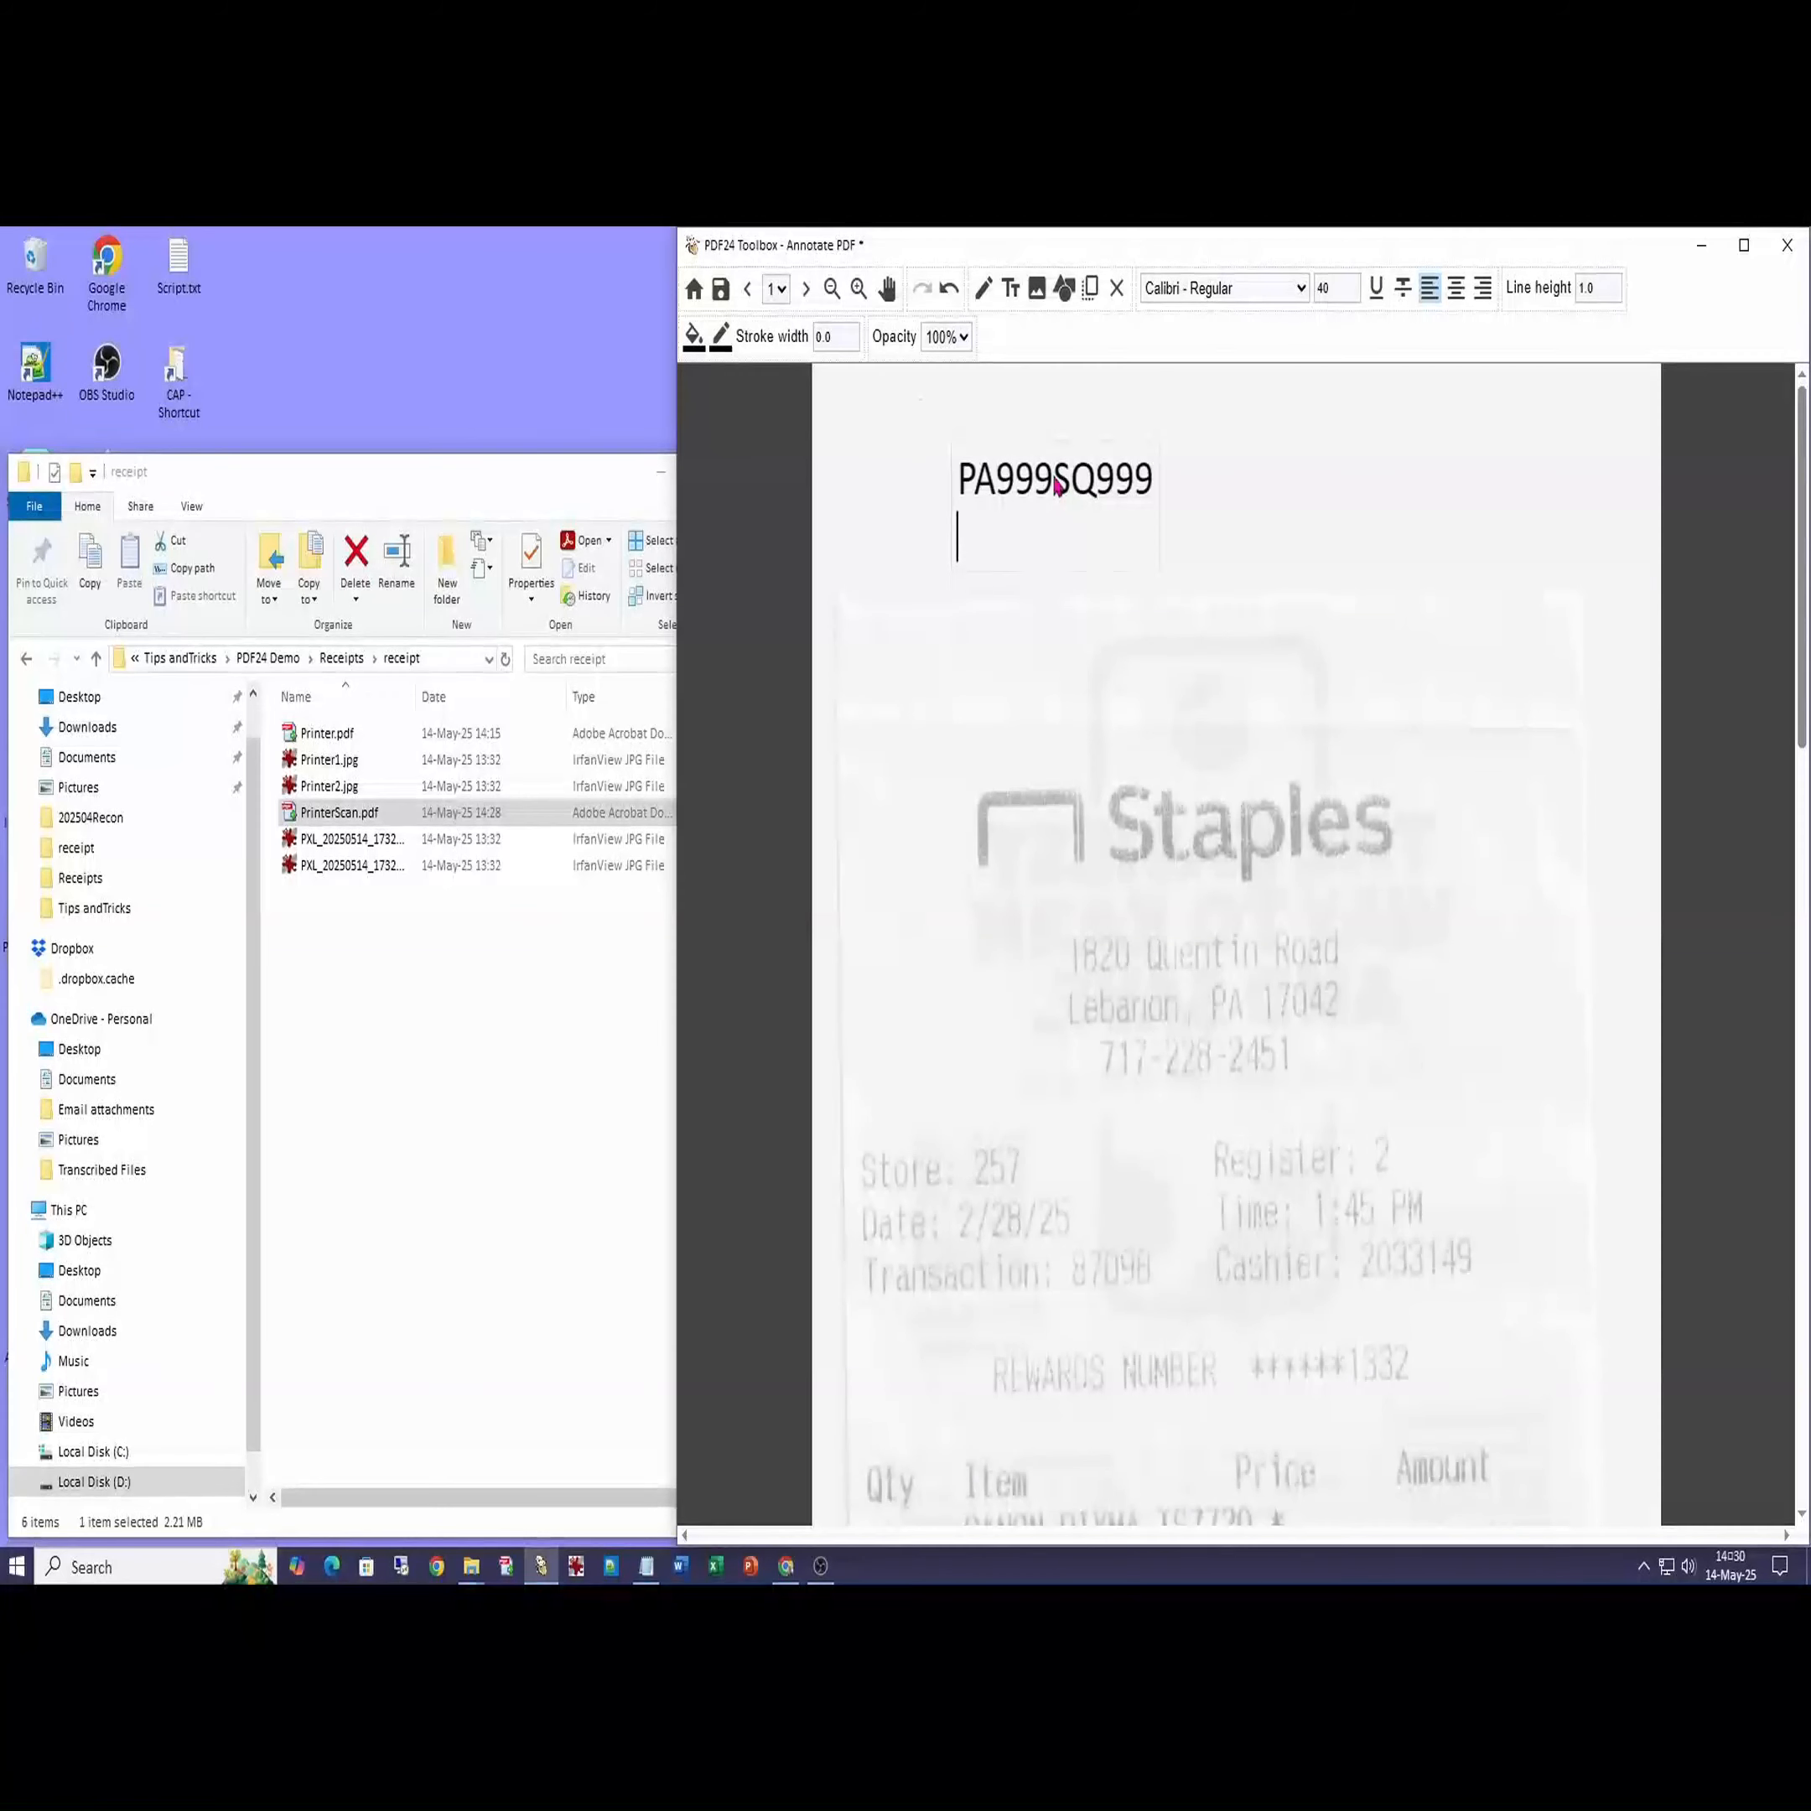
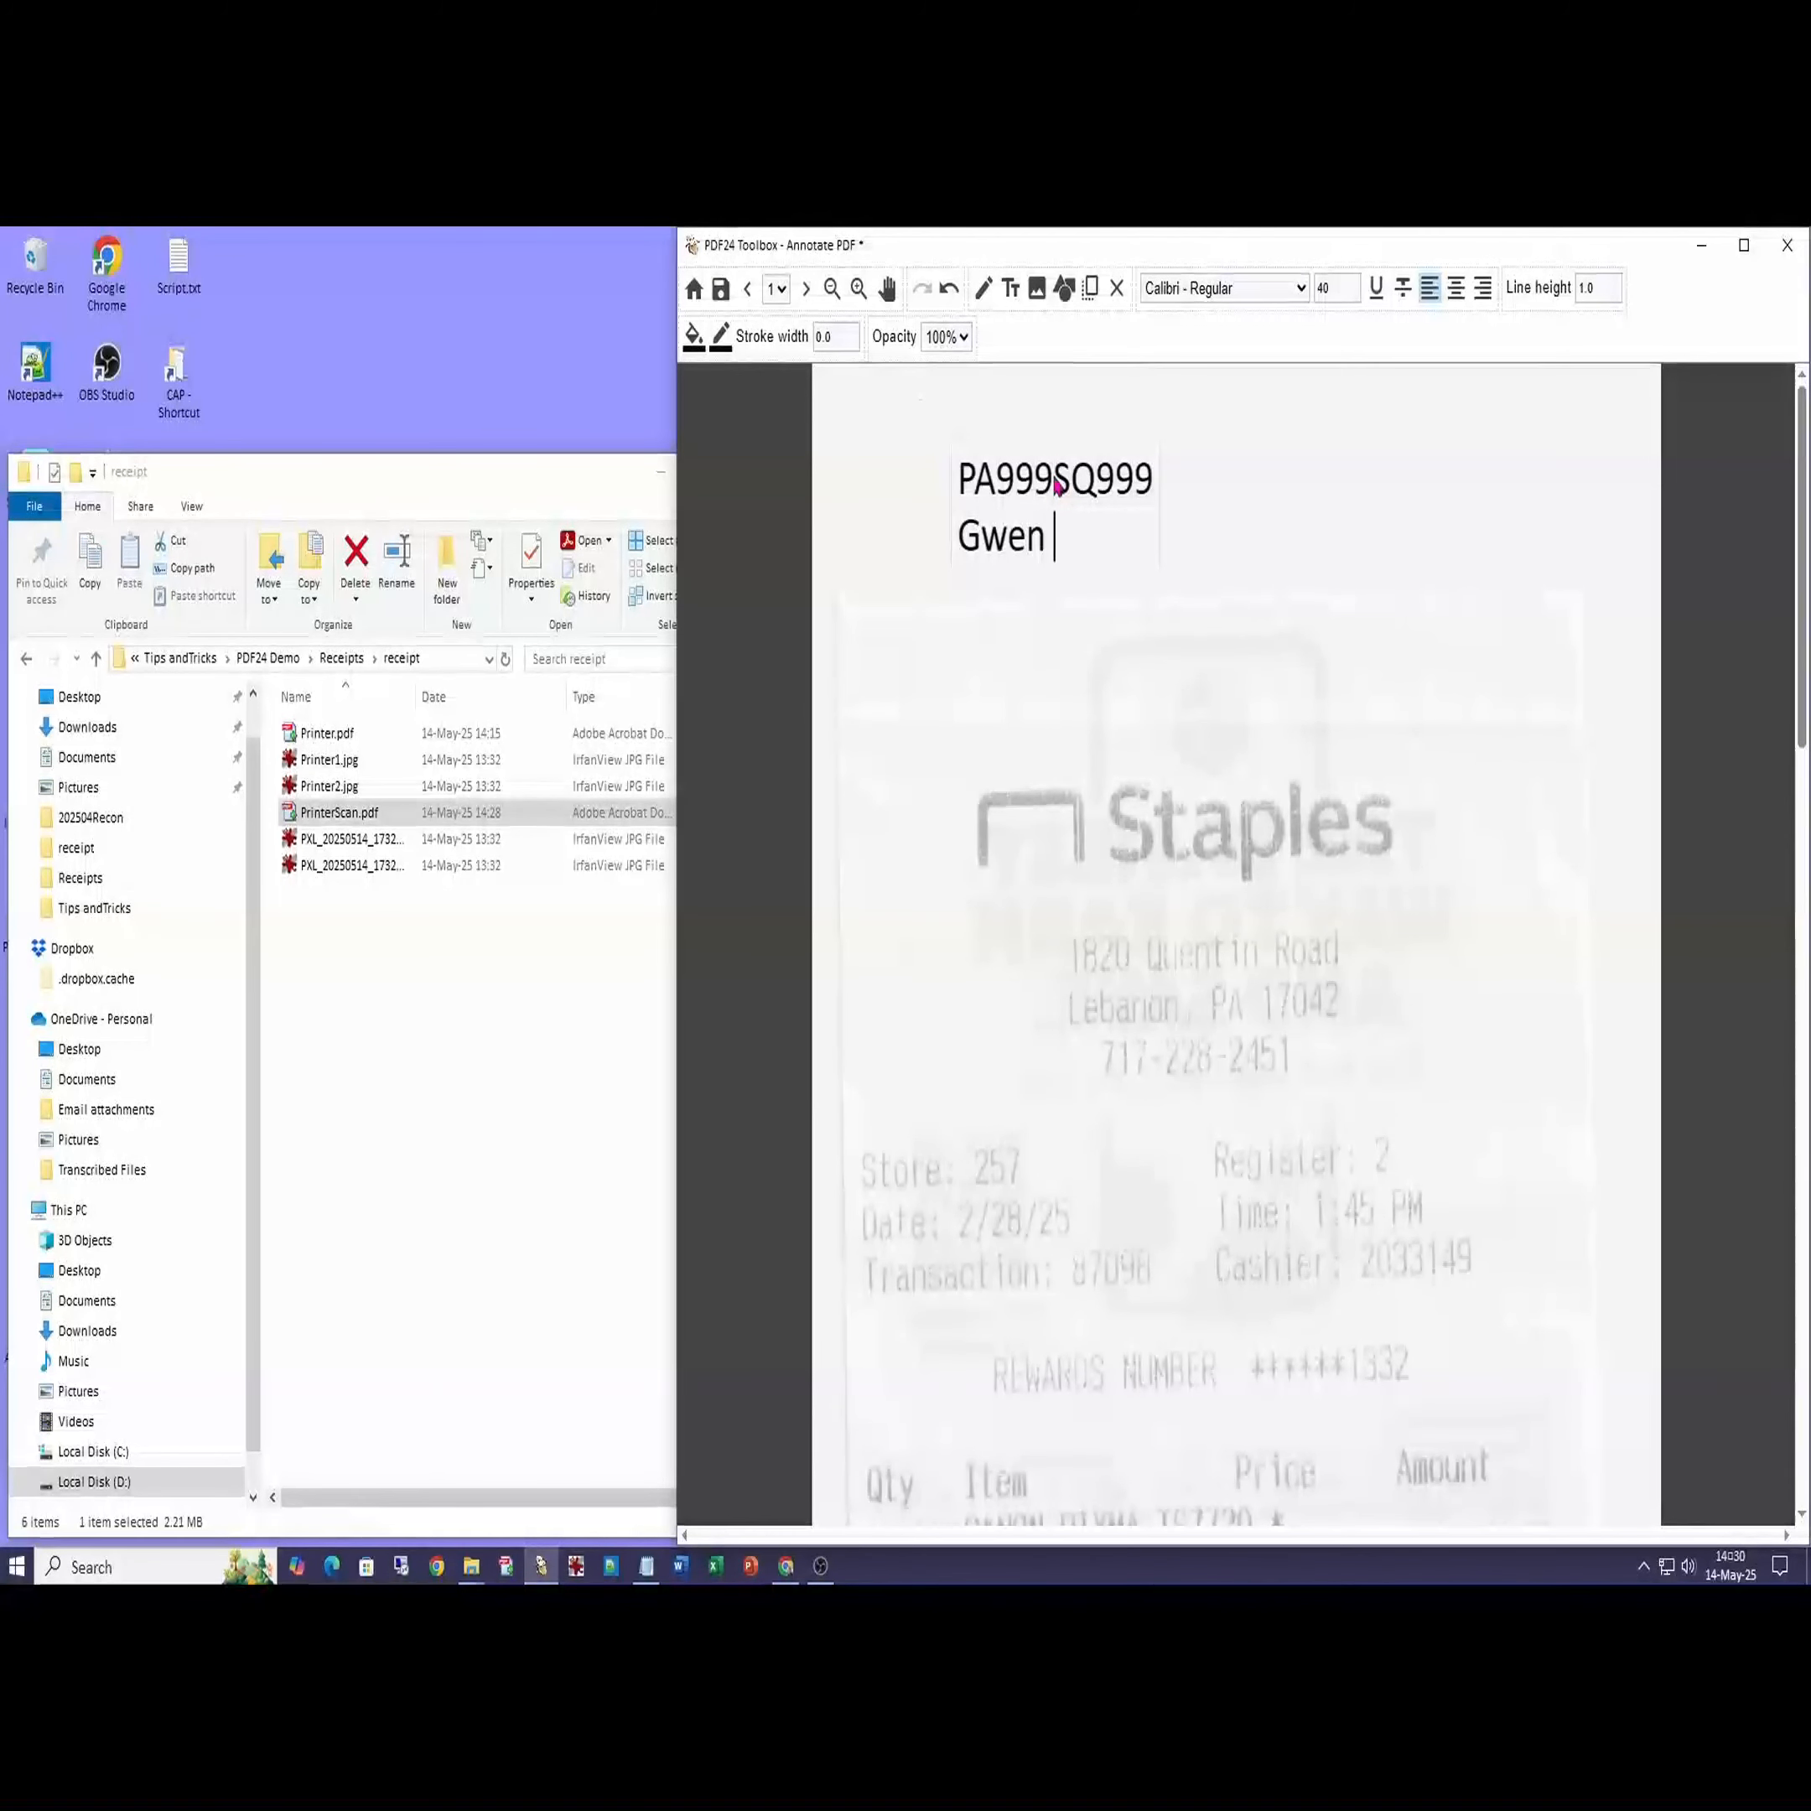
pyautogui.press('Return')
pyautogui.write('Re')
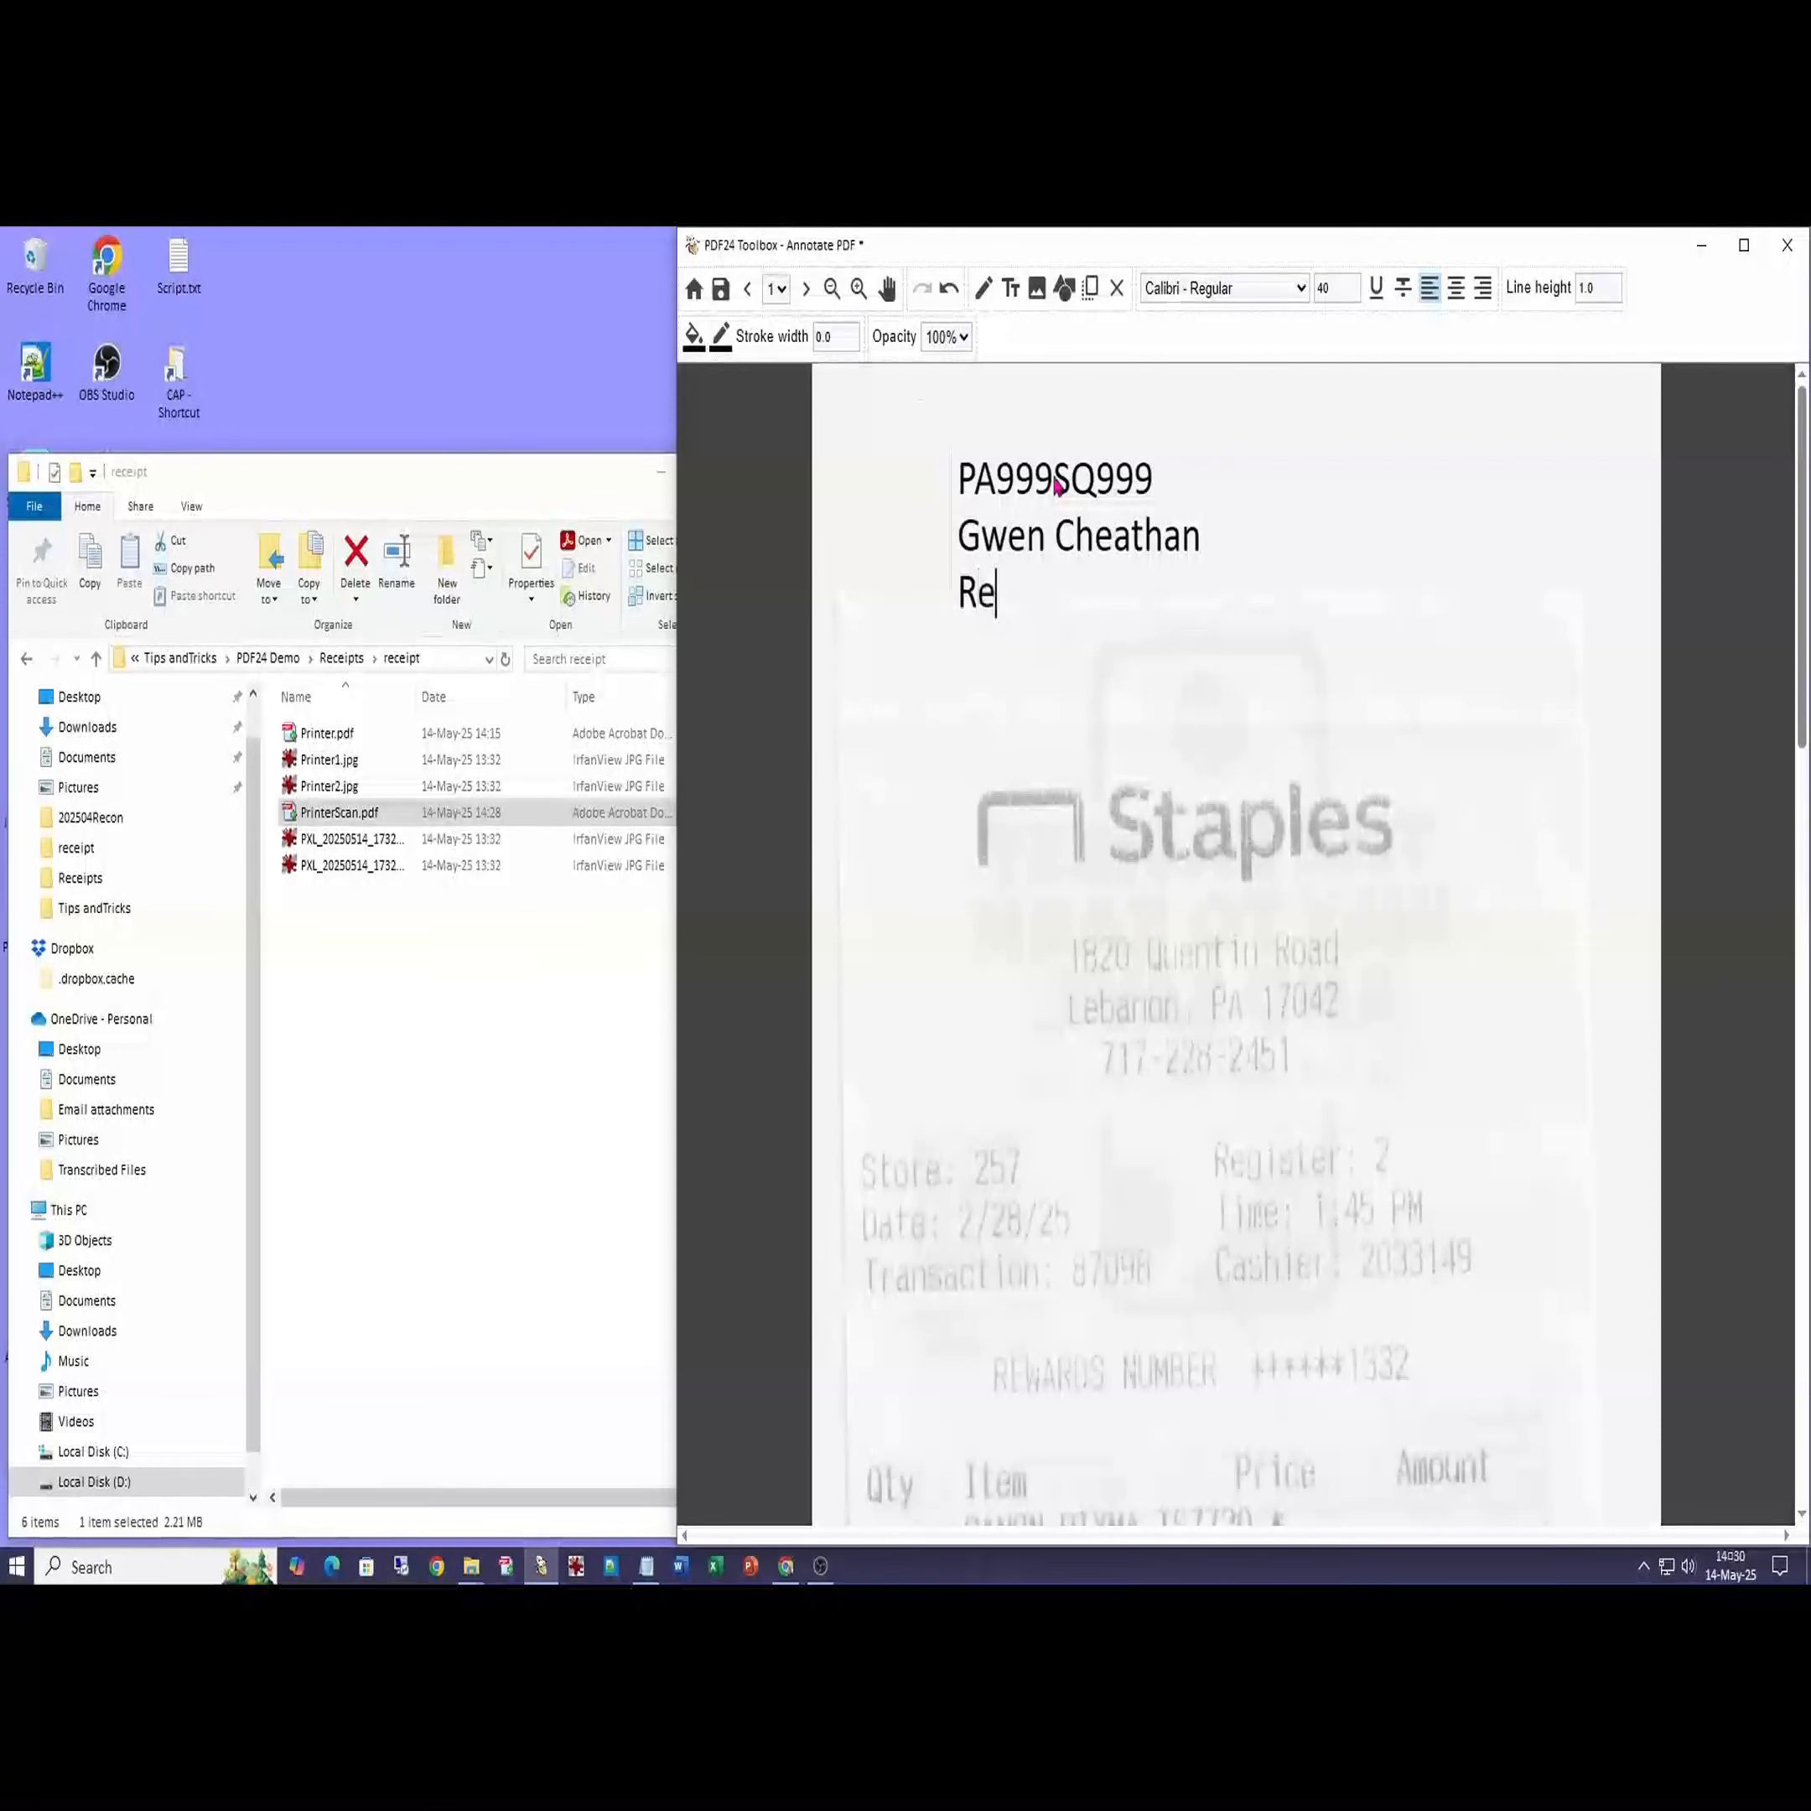
pyautogui.write('place Printer')
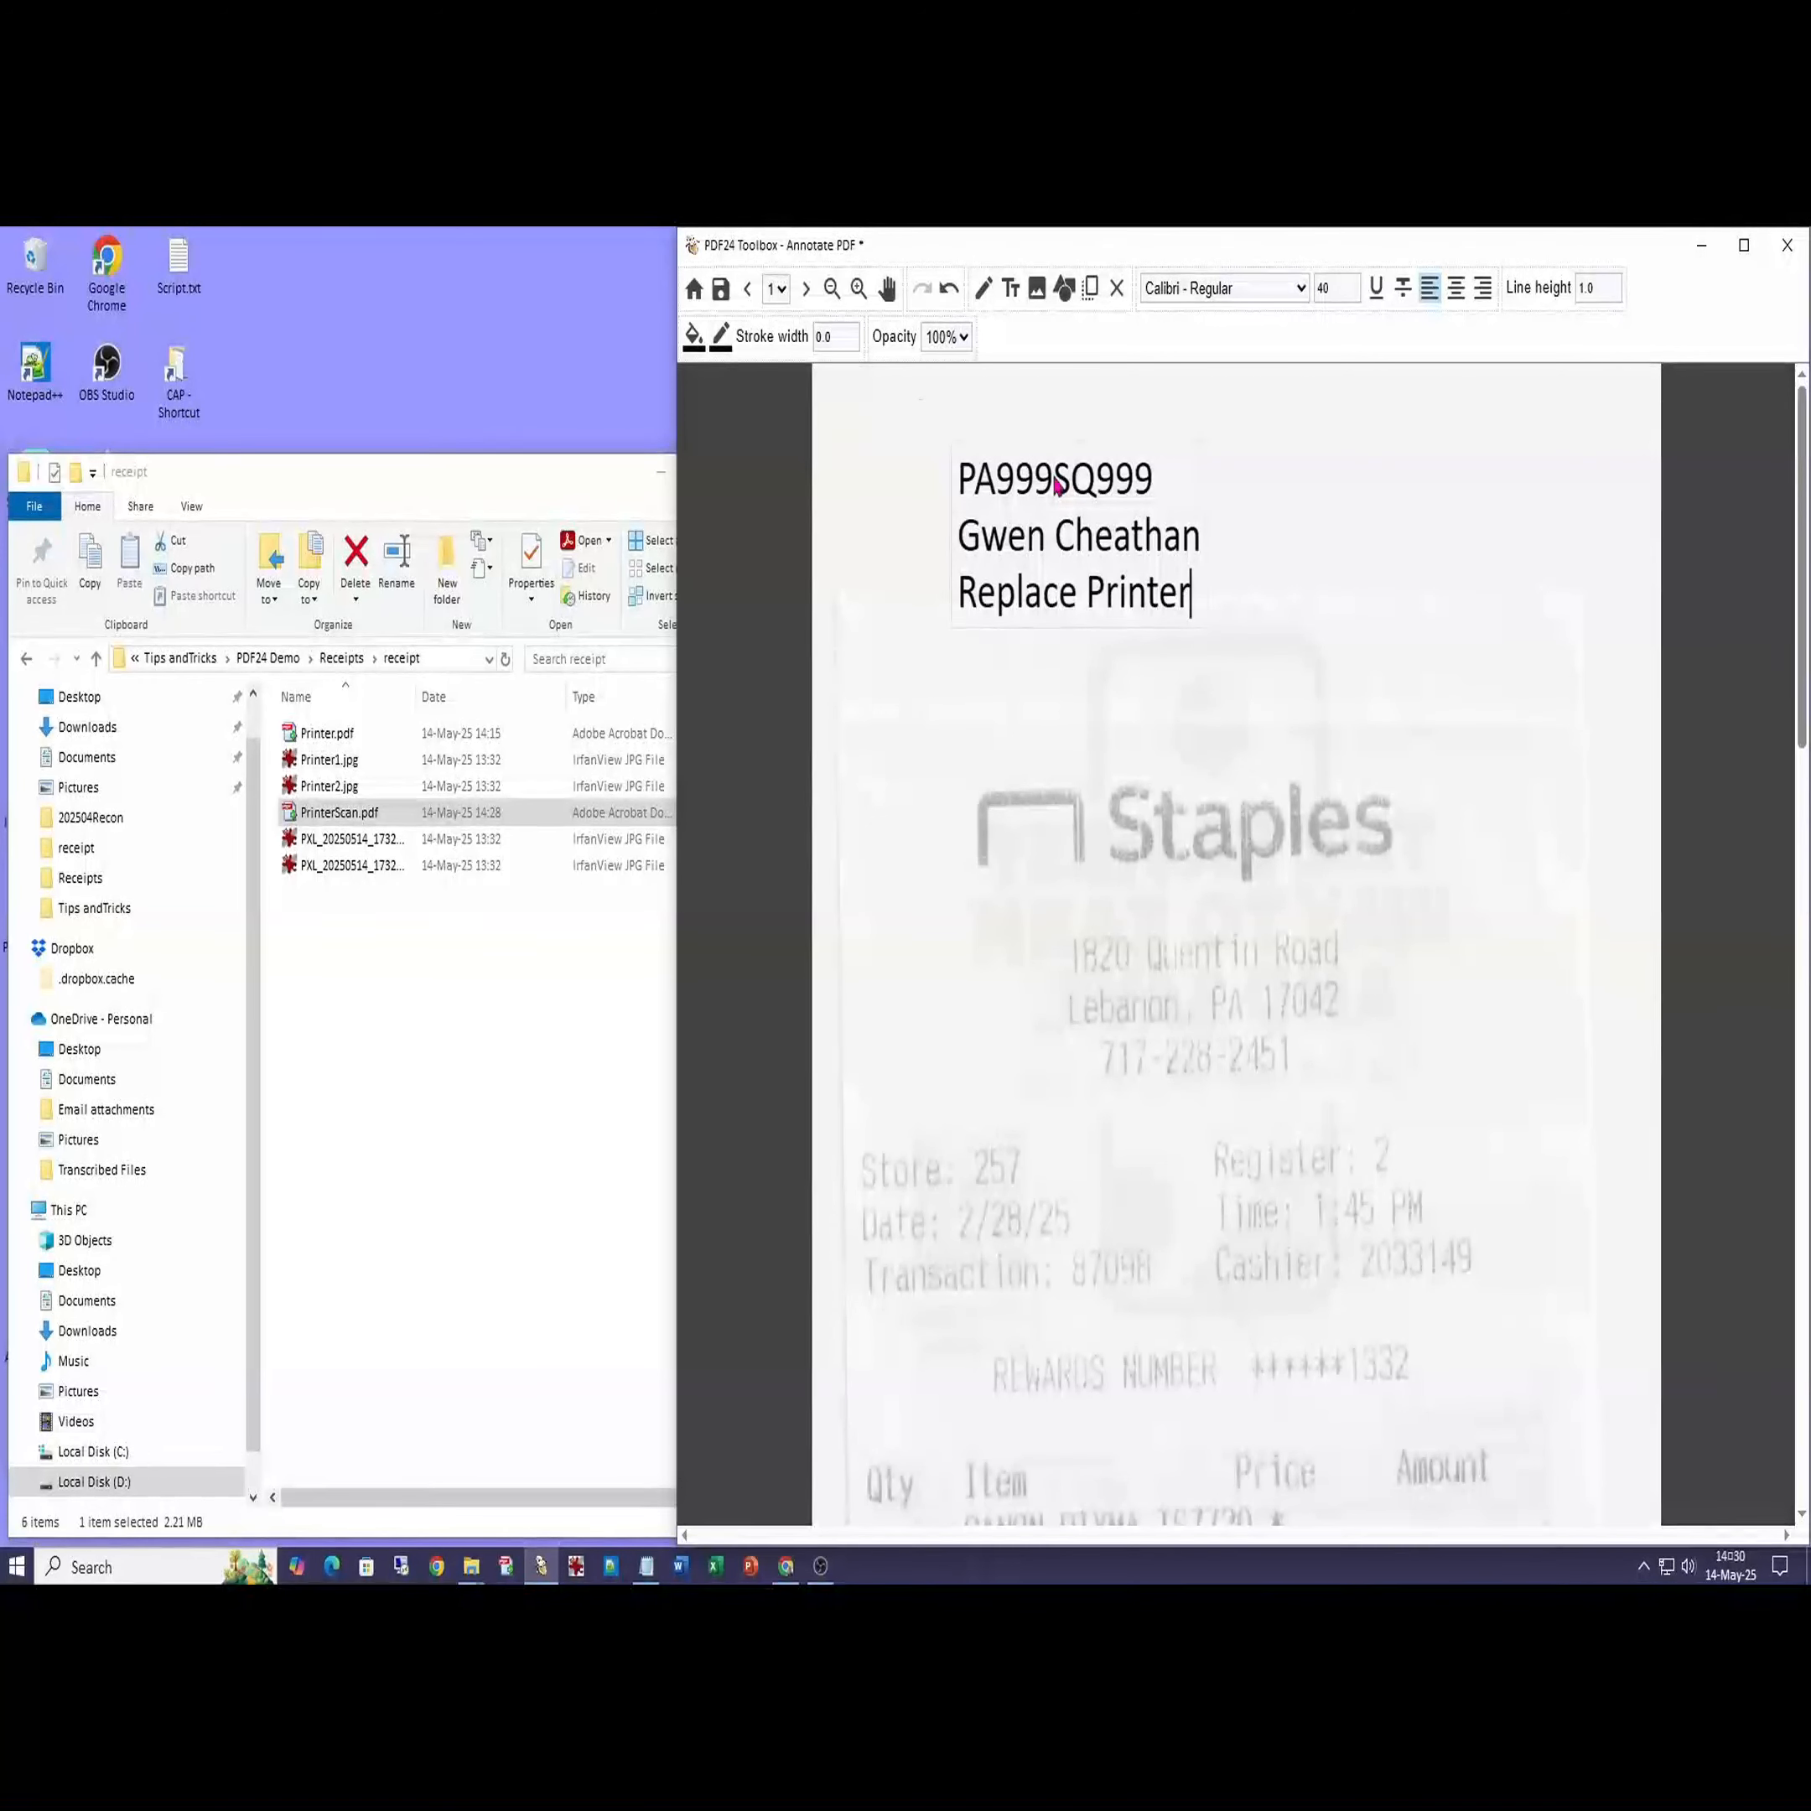
# - Save the annotated receipt under the new name AnnoPrinterScan.pdf
pyautogui.hotkey('ctrl', 's')
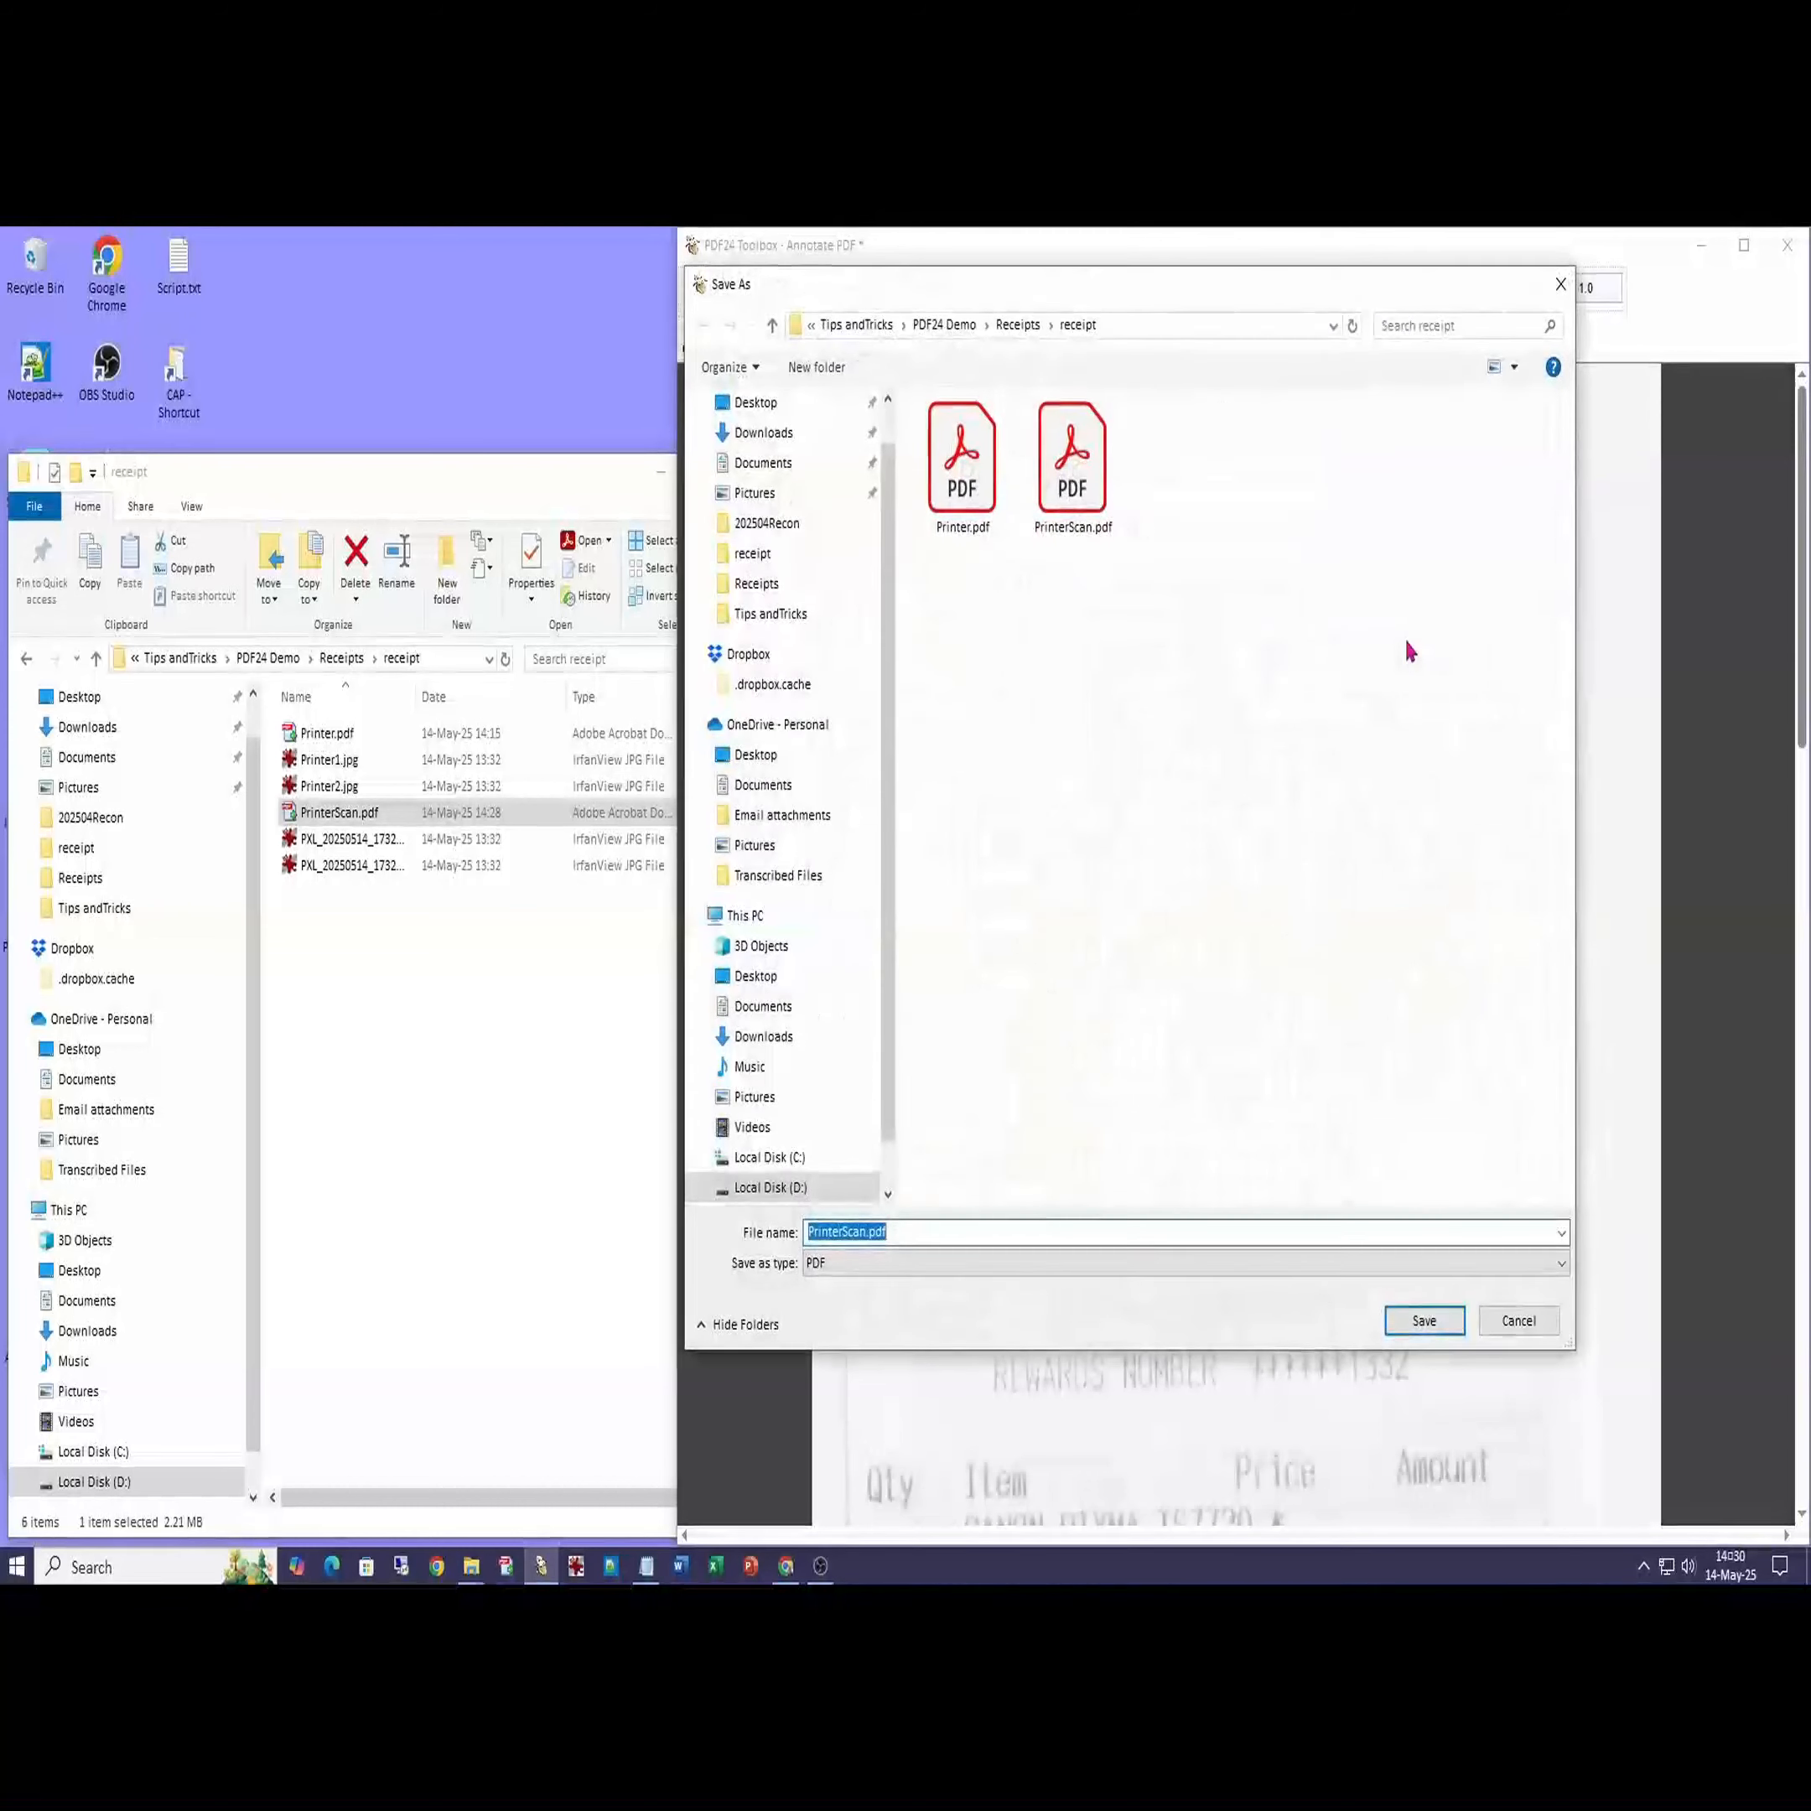
pyautogui.click(809, 1231)
pyautogui.write('Anno')
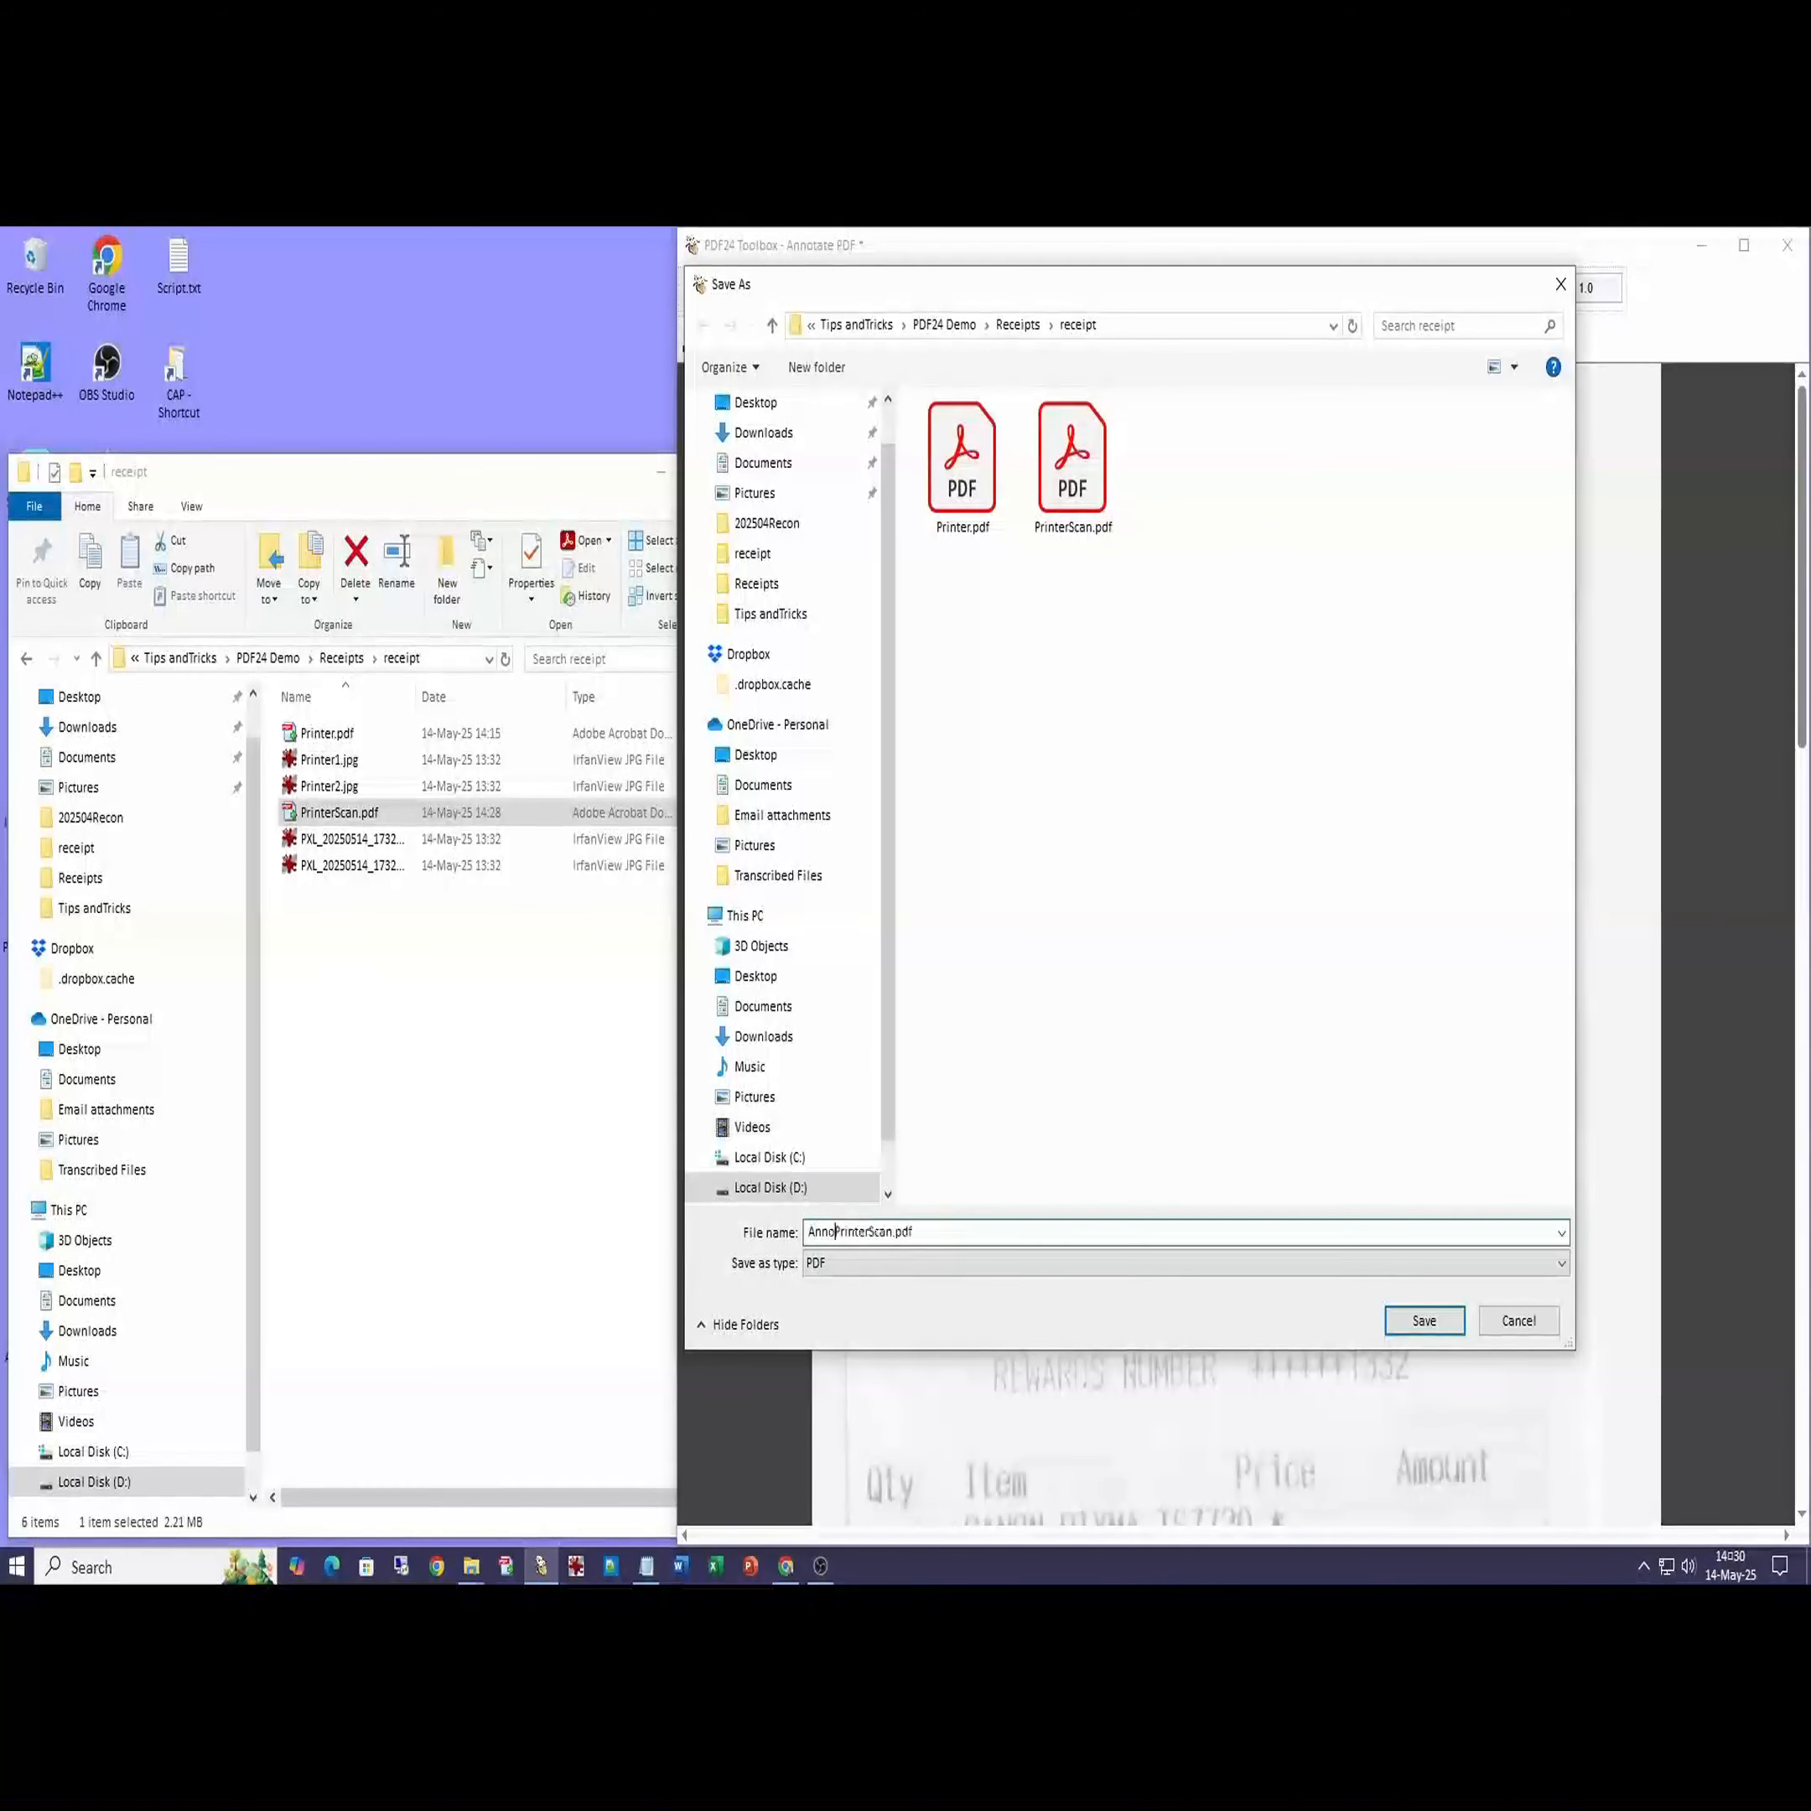